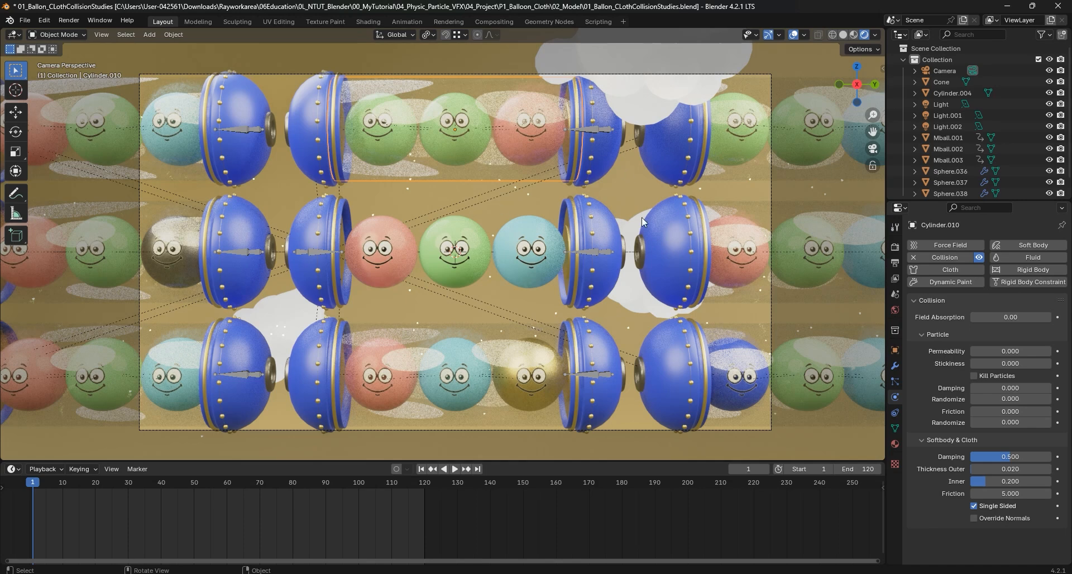
- Play the balloon cloth animation, pause it at frame 90, and inspect the collision settings of the discs squeezing the middle row
{"action": "left_click", "coordinate": [455, 468]}
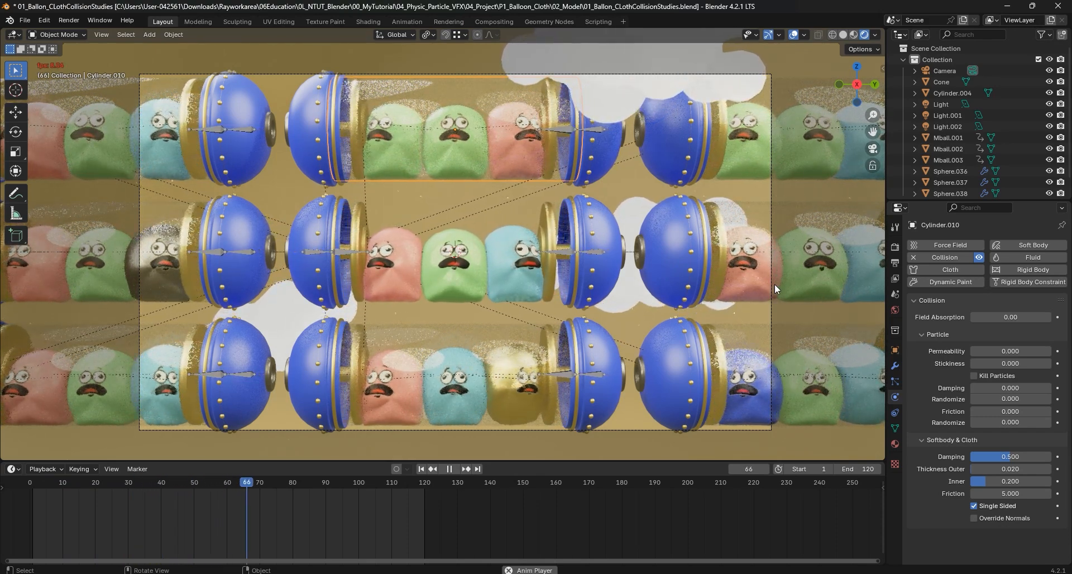
{"action": "left_click", "coordinate": [449, 468]}
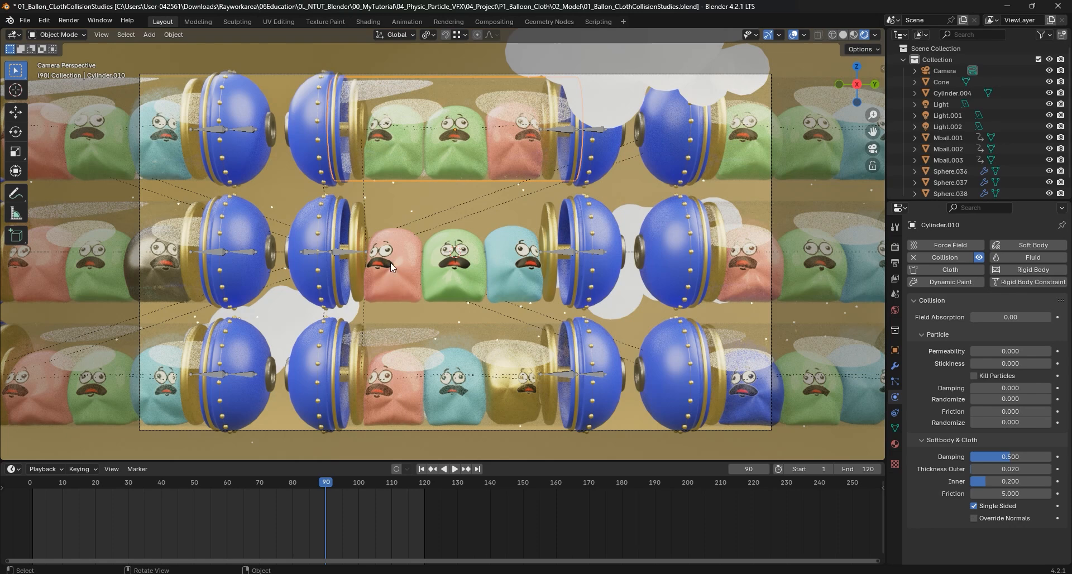
{"action": "left_click", "coordinate": [354, 229]}
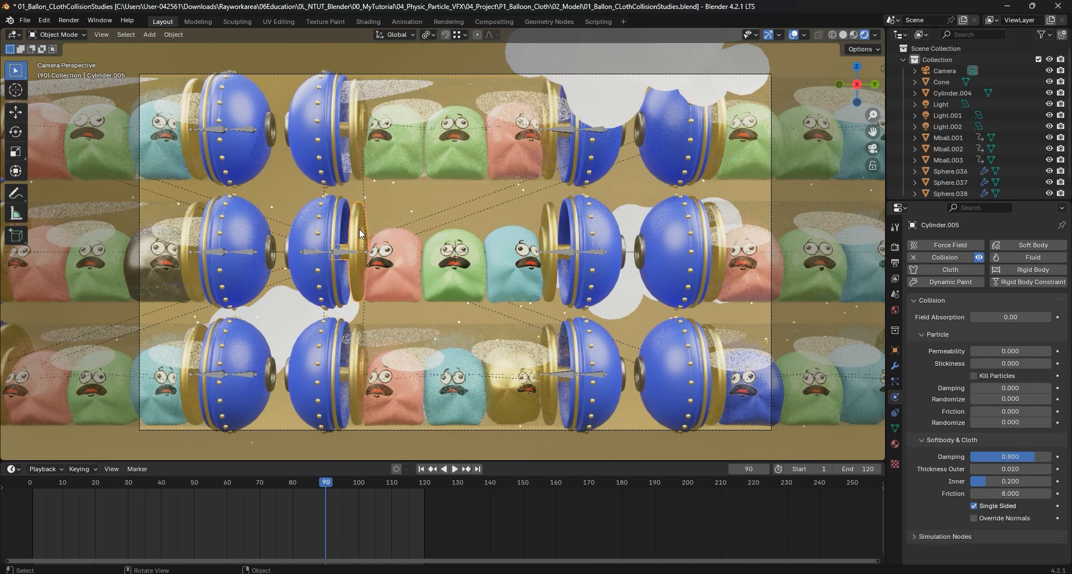
{"action": "left_click", "coordinate": [551, 227]}
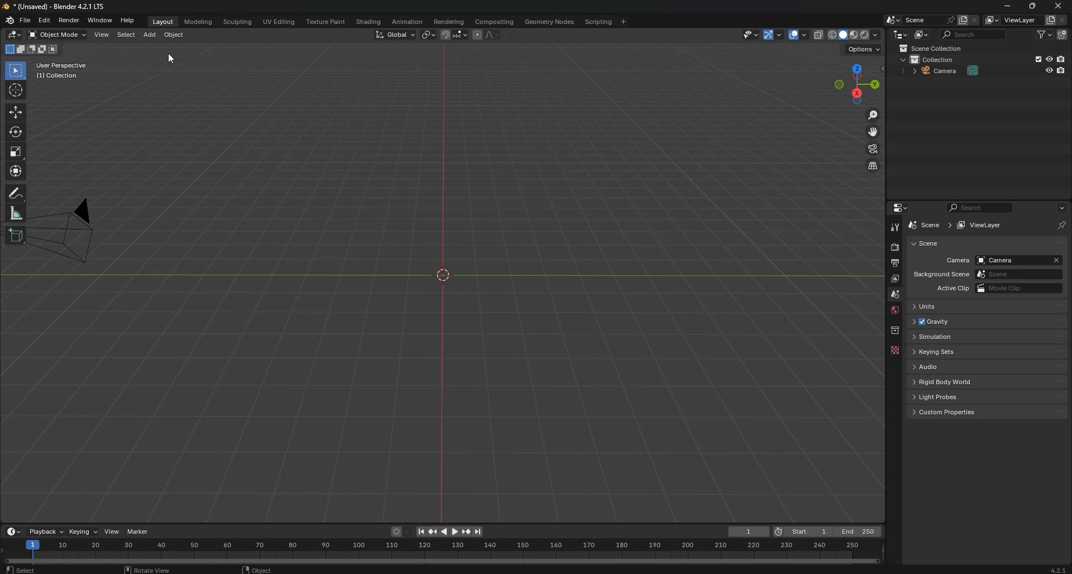
{"action": "left_click", "coordinate": [153, 35]}
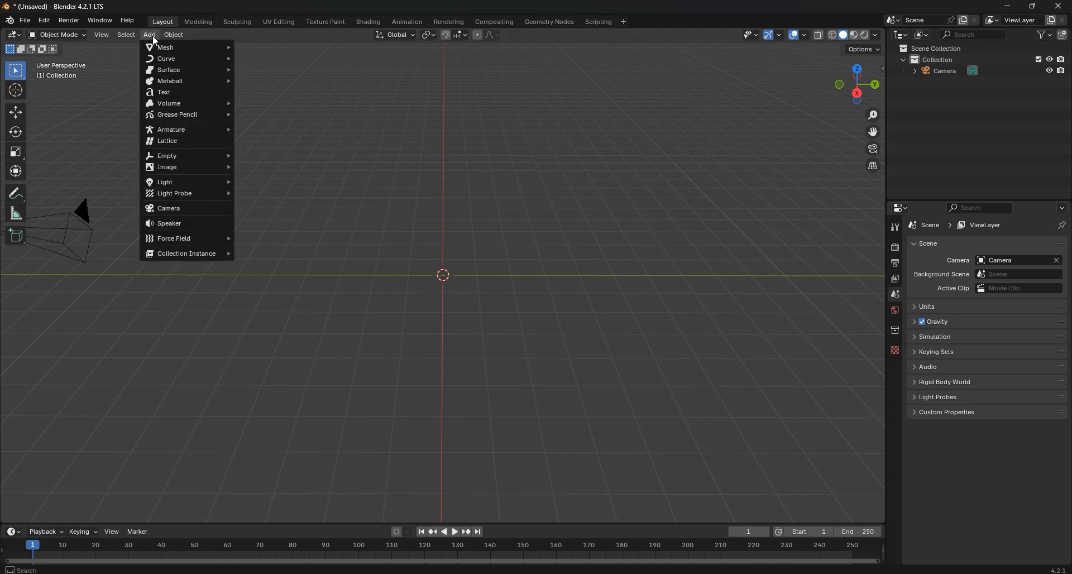
{"action": "mouse_move", "coordinate": [181, 50]}
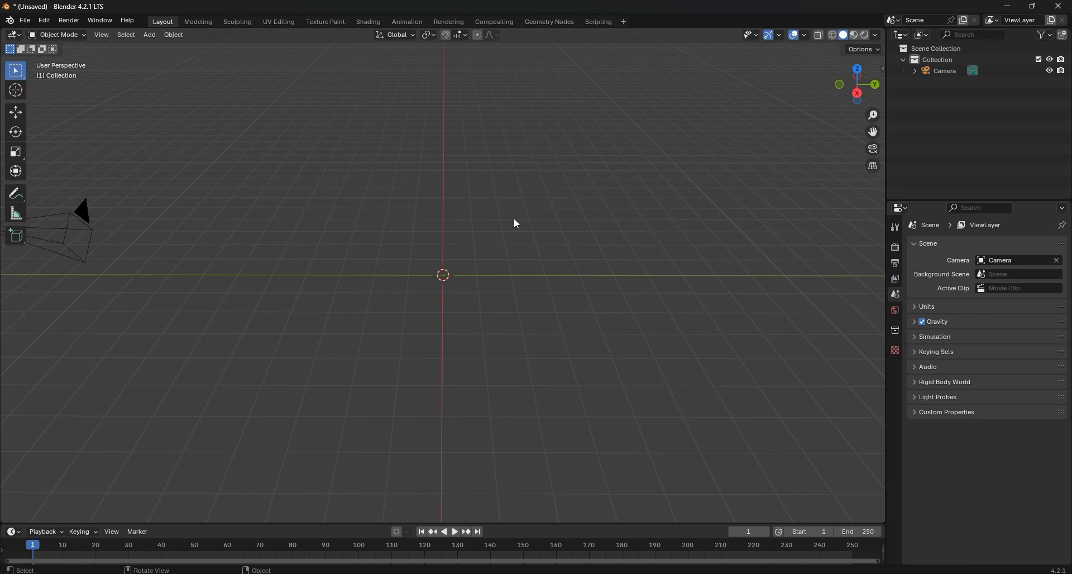
- Handwrite the annotation "shift A" in the viewport's empty lower area and return to the Select Box tool
{"action": "left_click", "coordinate": [15, 195]}
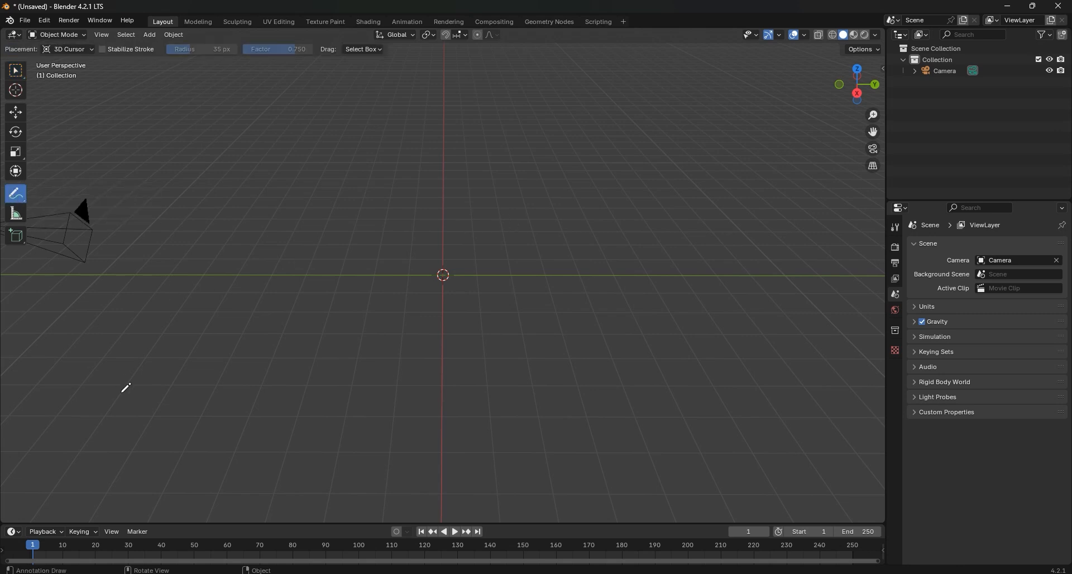
{"action": "mouse_move", "coordinate": [124, 386]}
{"action": "left_mouse_down"}
{"action": "mouse_move", "coordinate": [129, 411]}
{"action": "mouse_move", "coordinate": [90, 439]}
{"action": "left_mouse_up"}
{"action": "mouse_move", "coordinate": [124, 357]}
{"action": "left_mouse_down"}
{"action": "mouse_move", "coordinate": [129, 427]}
{"action": "mouse_move", "coordinate": [146, 427]}
{"action": "left_mouse_up"}
{"action": "mouse_move", "coordinate": [145, 380]}
{"action": "left_mouse_down"}
{"action": "mouse_move", "coordinate": [154, 379]}
{"action": "mouse_move", "coordinate": [156, 427]}
{"action": "left_mouse_up"}
{"action": "mouse_move", "coordinate": [179, 375]}
{"action": "left_mouse_down"}
{"action": "mouse_move", "coordinate": [168, 427]}
{"action": "mouse_move", "coordinate": [193, 397]}
{"action": "mouse_move", "coordinate": [212, 421]}
{"action": "mouse_move", "coordinate": [235, 426]}
{"action": "mouse_move", "coordinate": [233, 391]}
{"action": "left_mouse_up"}
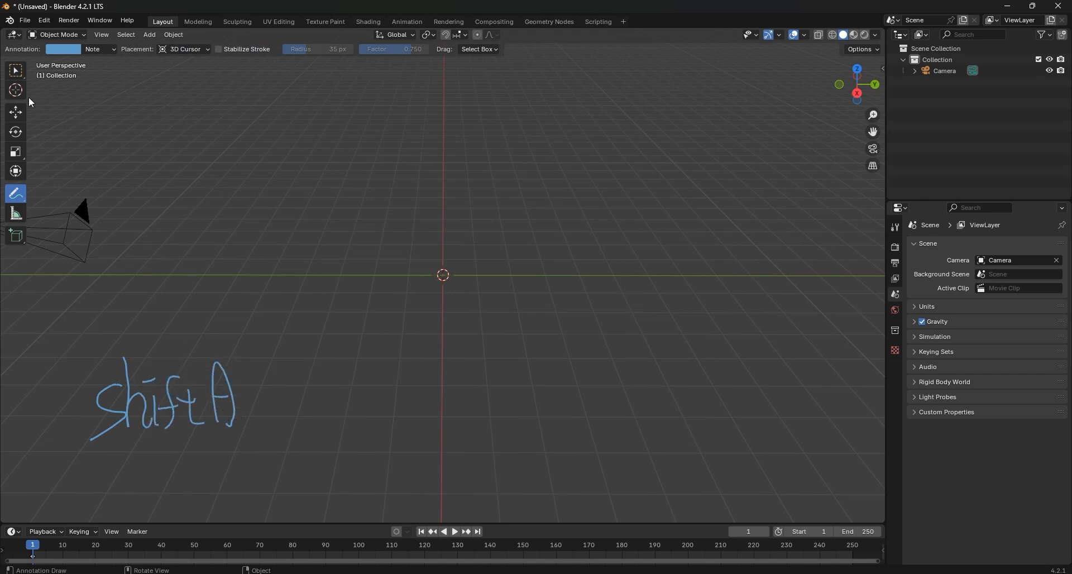
{"action": "left_click", "coordinate": [18, 73]}
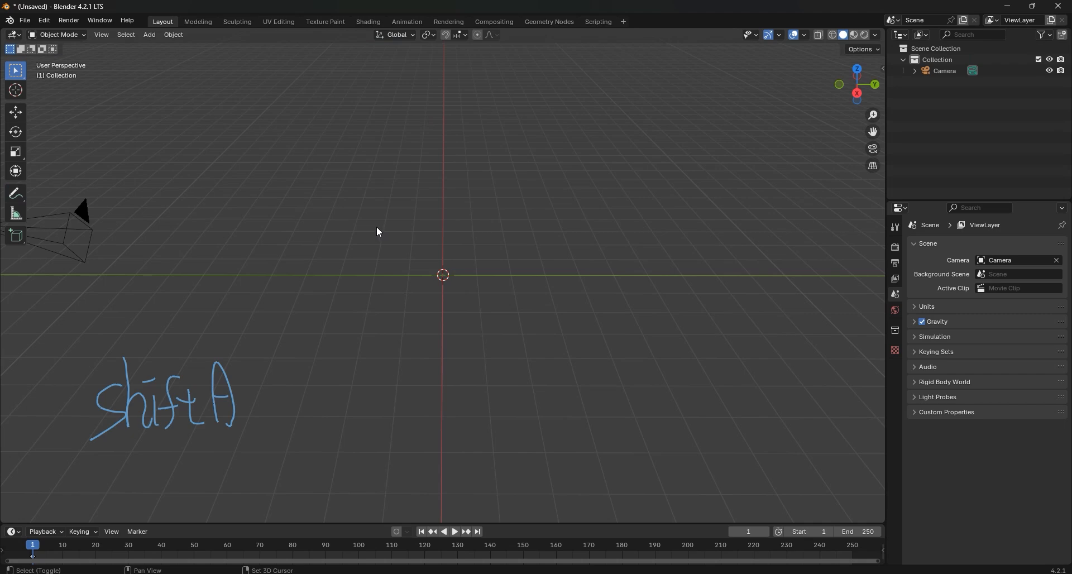
- Add an ico sphere at the world origin with 3 subdivisions and a 1 m radius
{"action": "key", "text": "shift+a"}
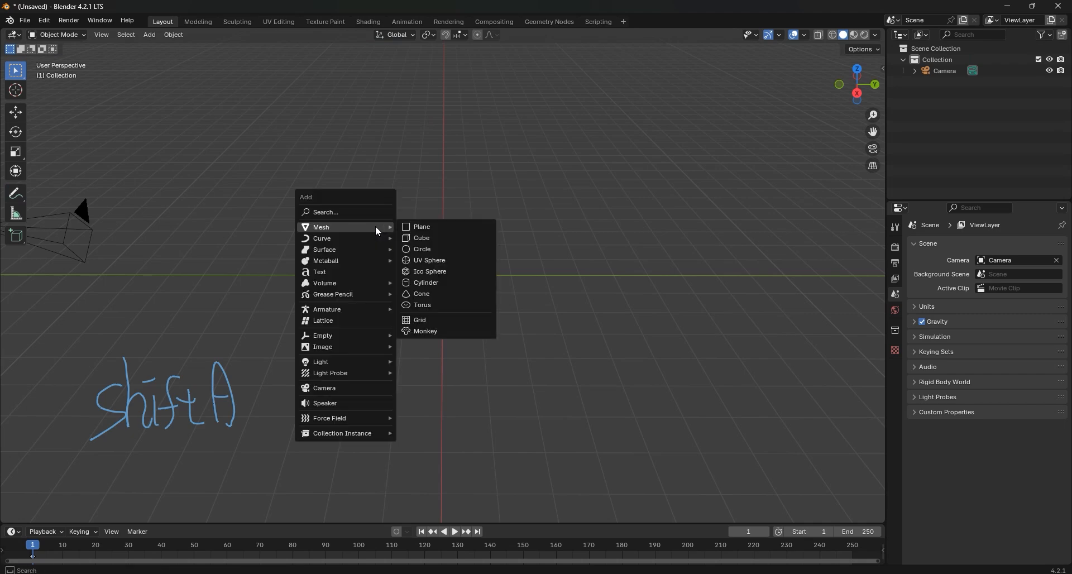
{"action": "left_click", "coordinate": [456, 271]}
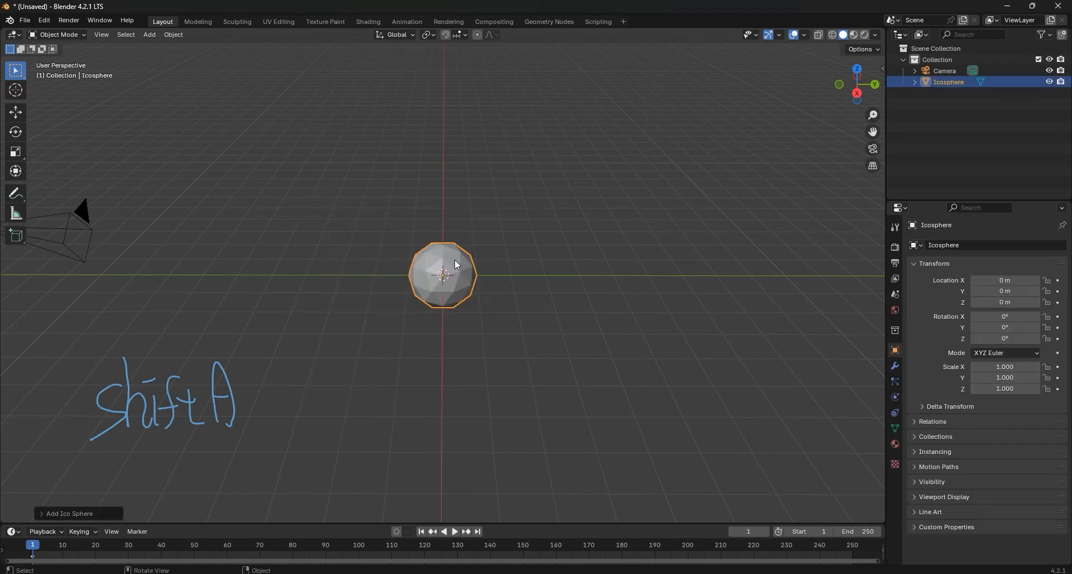
{"action": "left_click", "coordinate": [74, 514]}
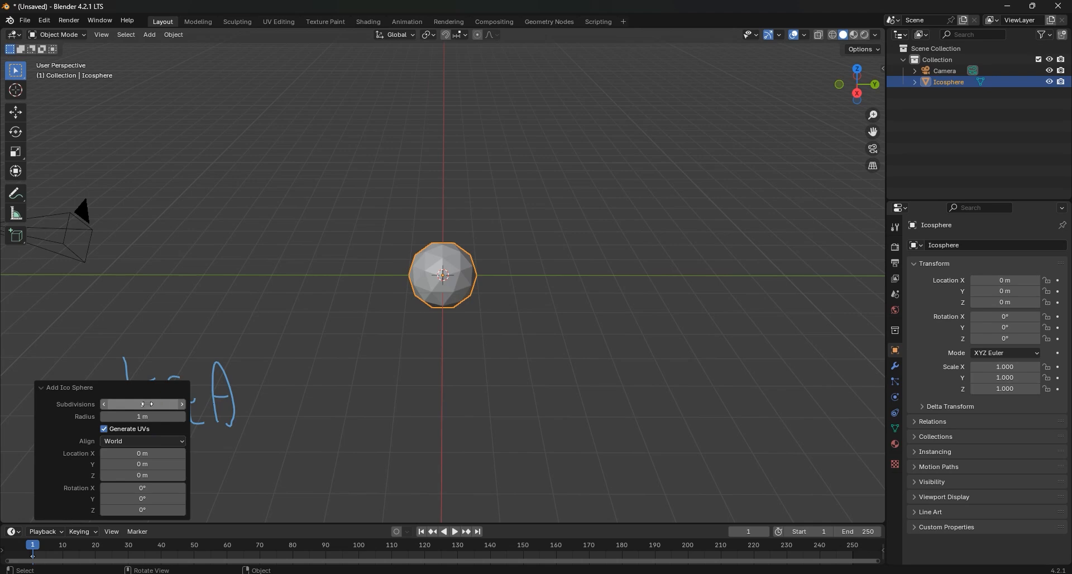
{"action": "left_click_drag", "start_coordinate": [147, 404], "coordinate": [160, 404]}
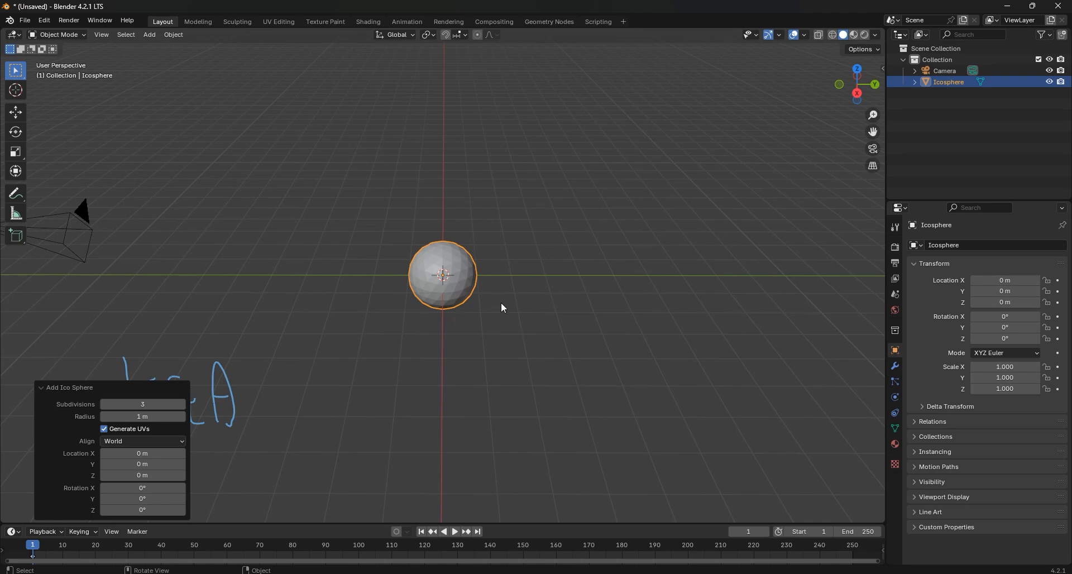
- Scale the ico sphere uniformly to about 2.1, shade it smooth, and deselect it
{"action": "key", "text": "s"}
{"action": "left_click", "coordinate": [568, 334]}
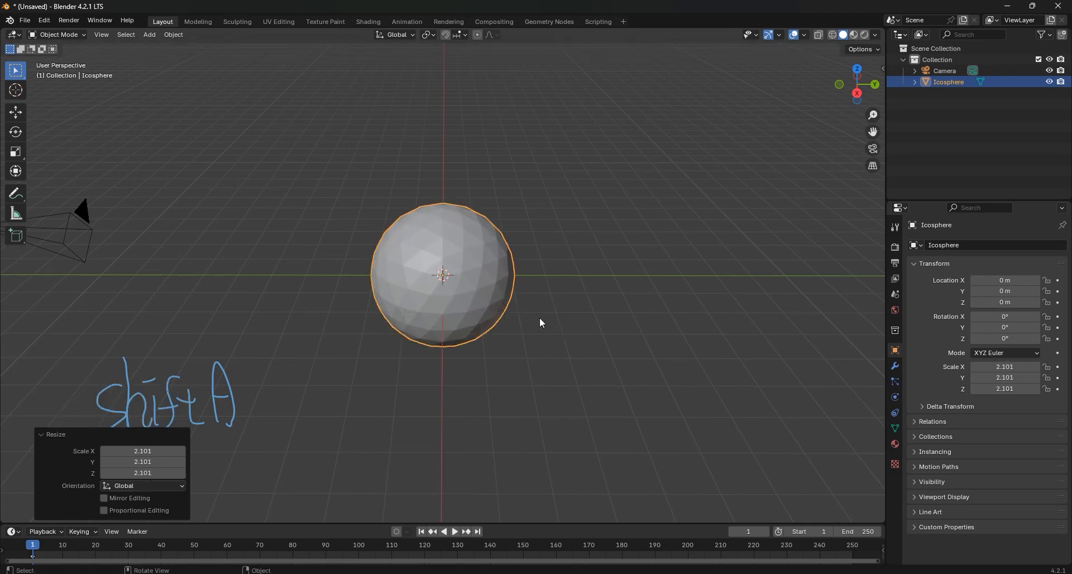
{"action": "right_click", "coordinate": [481, 253]}
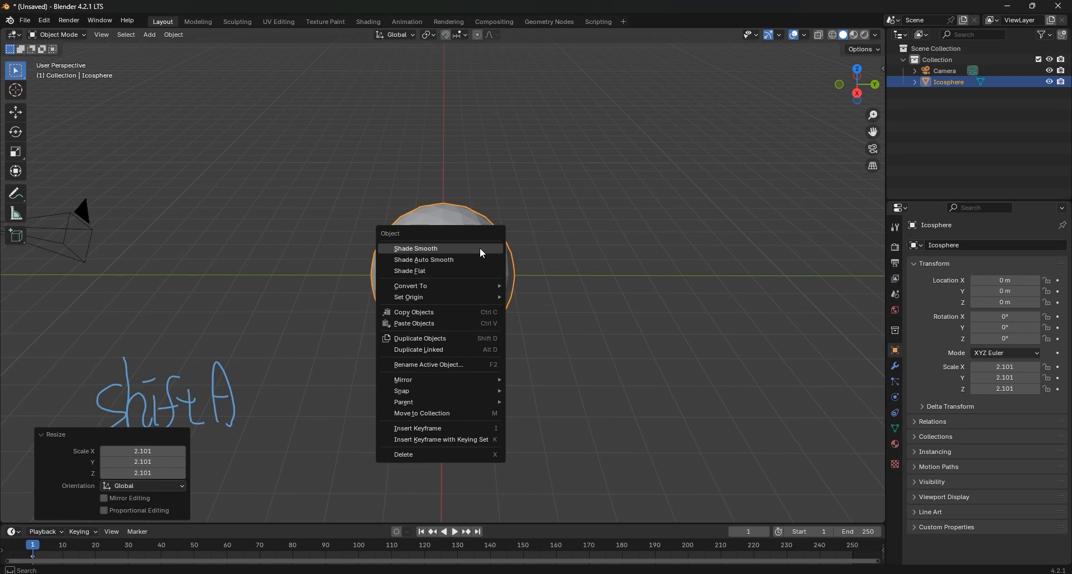
{"action": "left_click", "coordinate": [482, 252]}
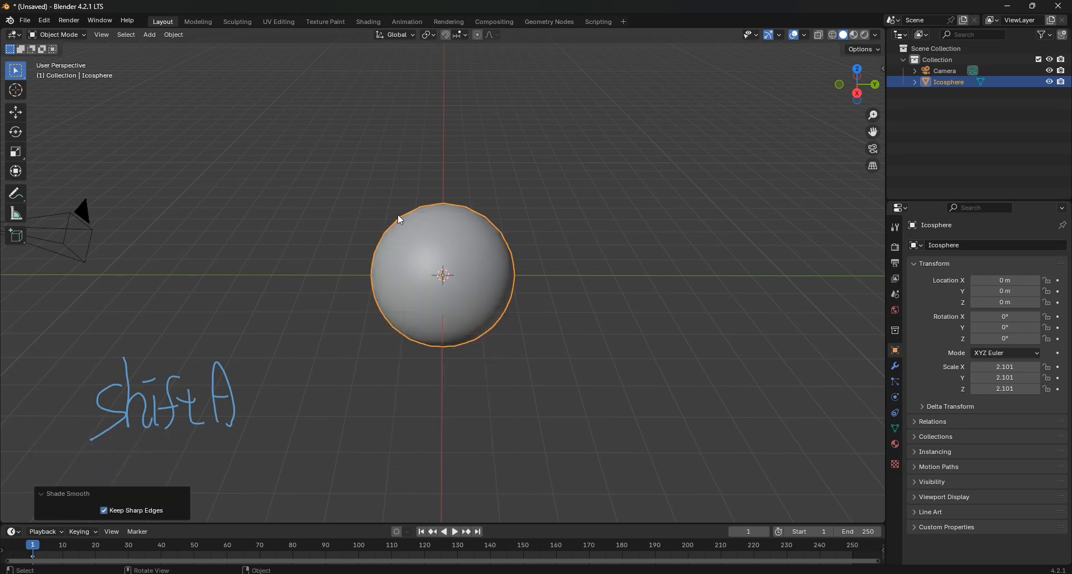
{"action": "left_click", "coordinate": [570, 239]}
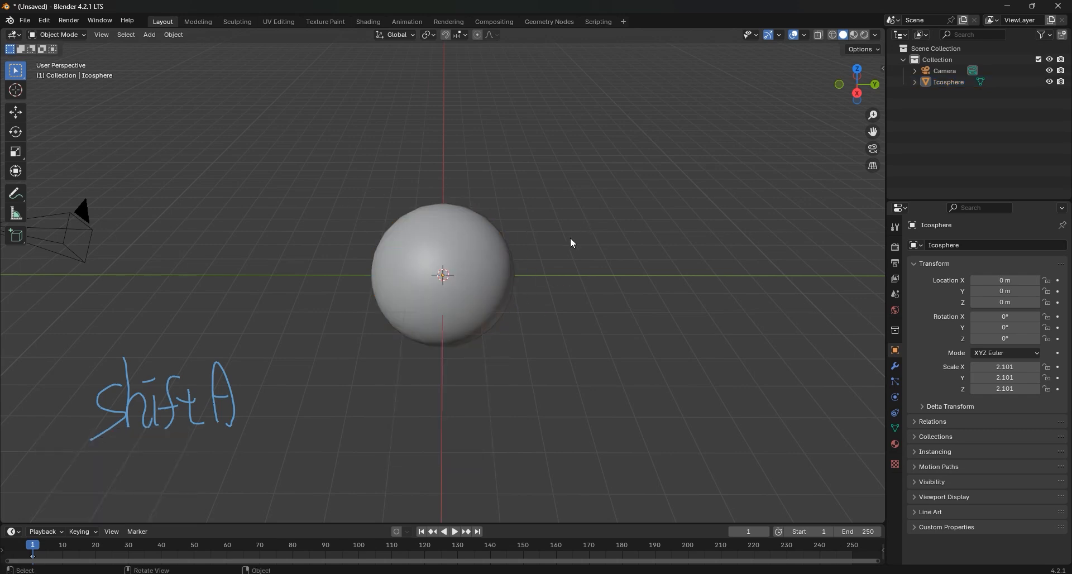
- Handwrite the annotation "Z" above the "shift A" note and switch the viewport shading to Material Preview
{"action": "middle_click_drag", "start_coordinate": [571, 239], "coordinate": [493, 269]}
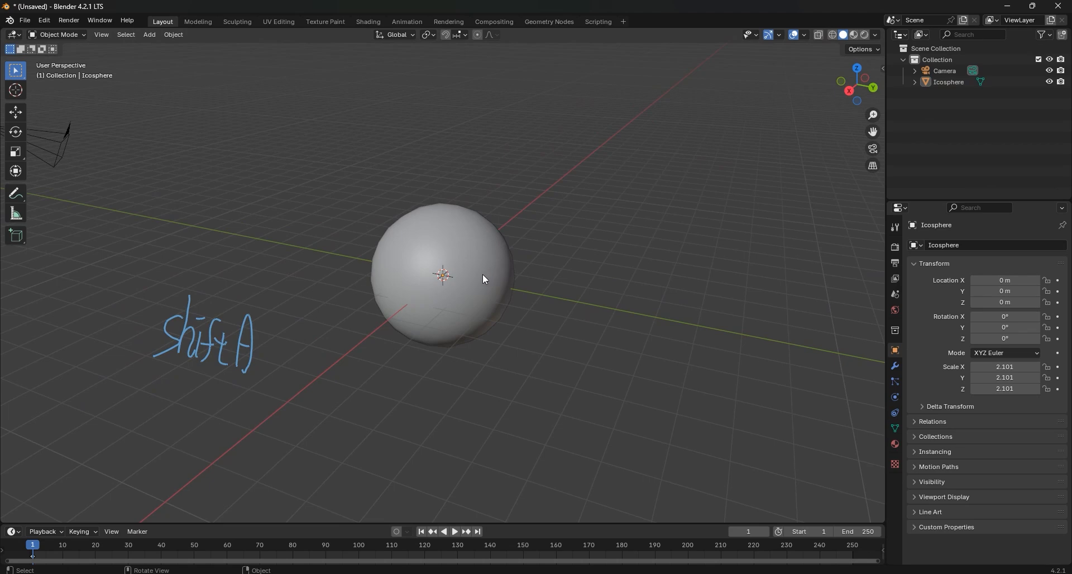
{"action": "left_click", "coordinate": [15, 193]}
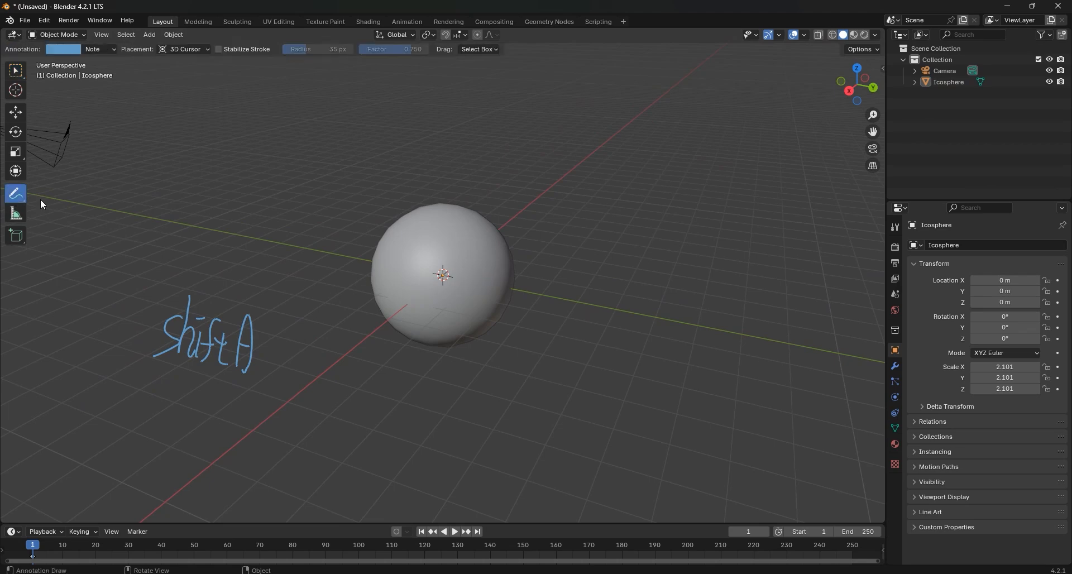
{"action": "mouse_move", "coordinate": [174, 204]}
{"action": "left_mouse_down"}
{"action": "mouse_move", "coordinate": [215, 208]}
{"action": "mouse_move", "coordinate": [188, 235]}
{"action": "mouse_move", "coordinate": [214, 241]}
{"action": "mouse_move", "coordinate": [209, 226]}
{"action": "left_mouse_up"}
{"action": "left_click", "coordinate": [16, 70]}
{"action": "key", "text": "z"}
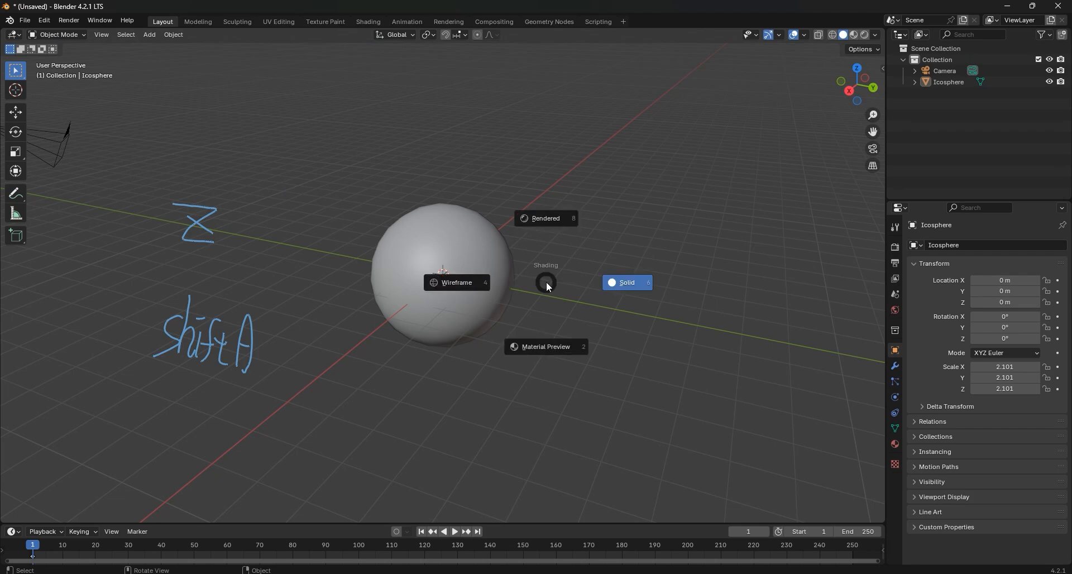
{"action": "left_click", "coordinate": [556, 350]}
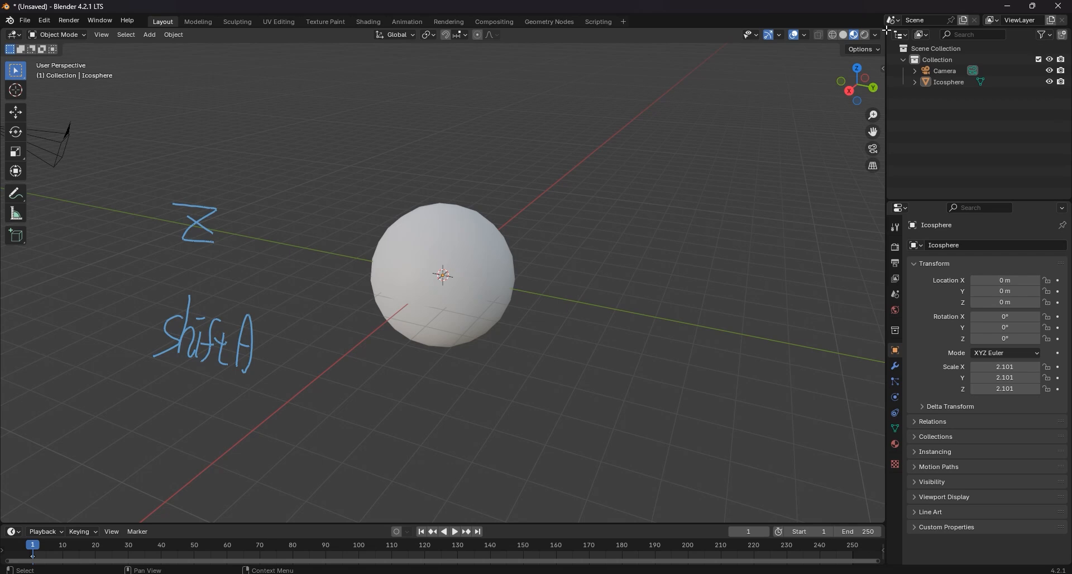
- Split the 3D viewport vertically and turn the new area into a Shader Editor with its sidebar hidden
{"action": "left_click_drag", "start_coordinate": [887, 29], "coordinate": [610, 41]}
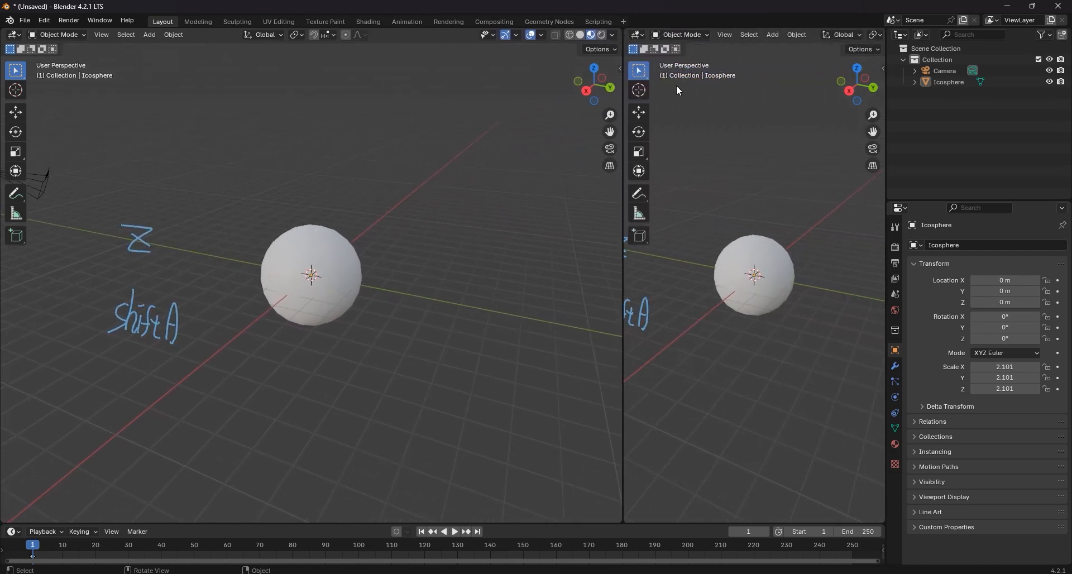
{"action": "left_click", "coordinate": [638, 34]}
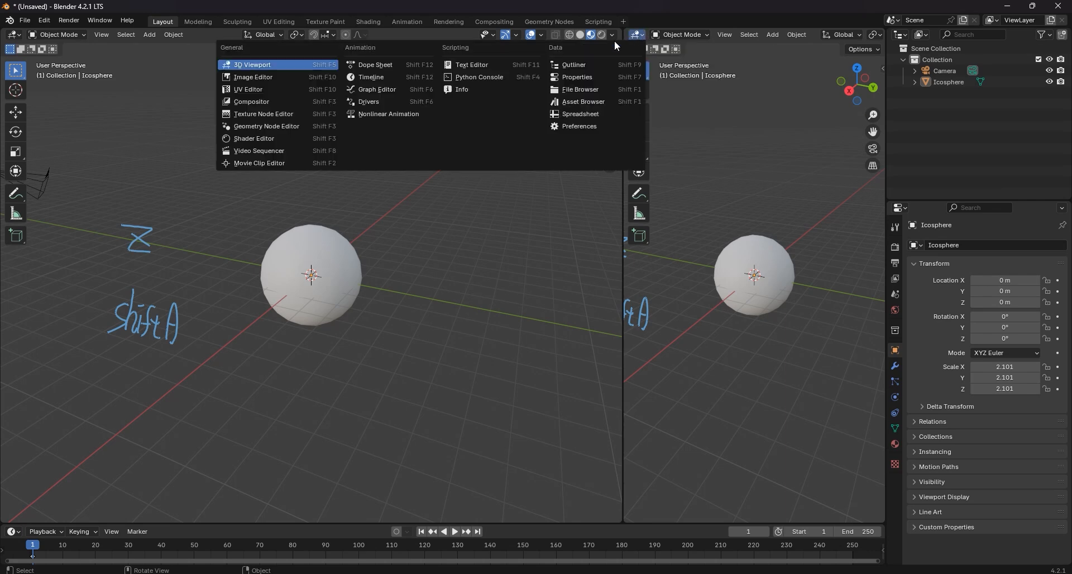
{"action": "left_click", "coordinate": [285, 138]}
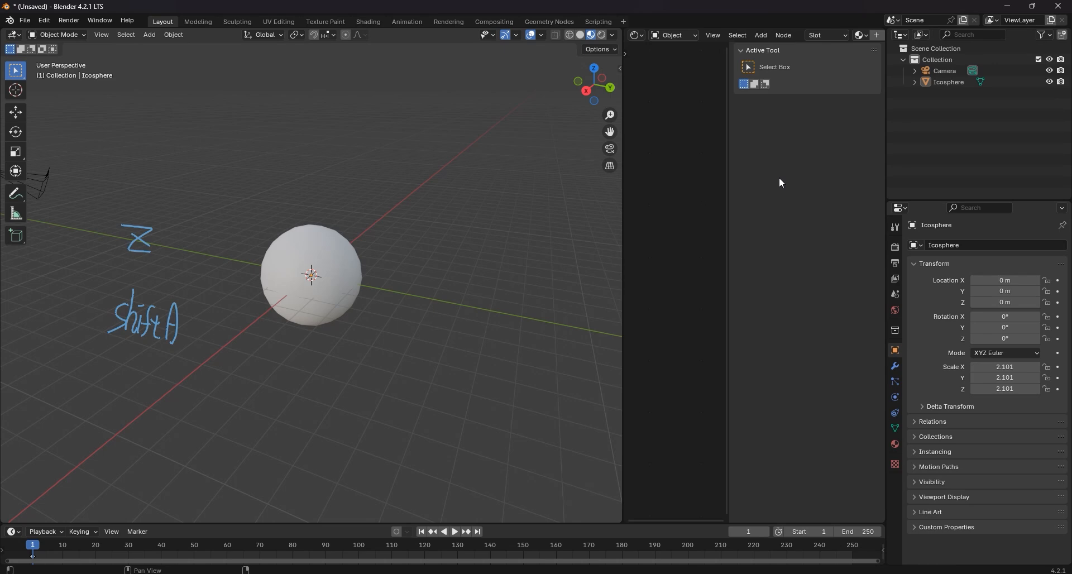
{"action": "key", "text": "n"}
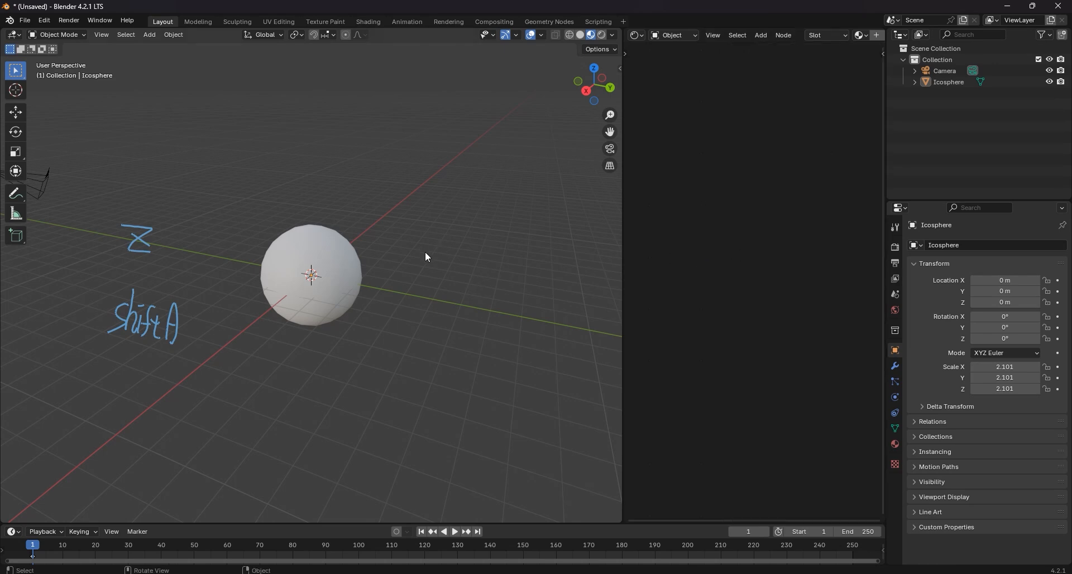
- Create a new material on the ico sphere and name it Color
{"action": "left_click", "coordinate": [342, 266]}
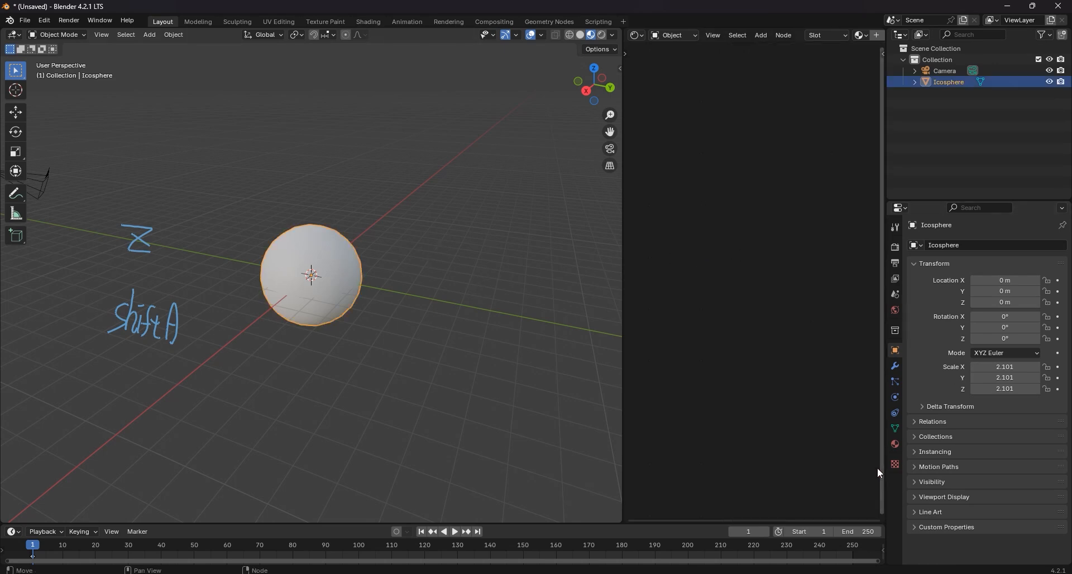
{"action": "left_click", "coordinate": [896, 445]}
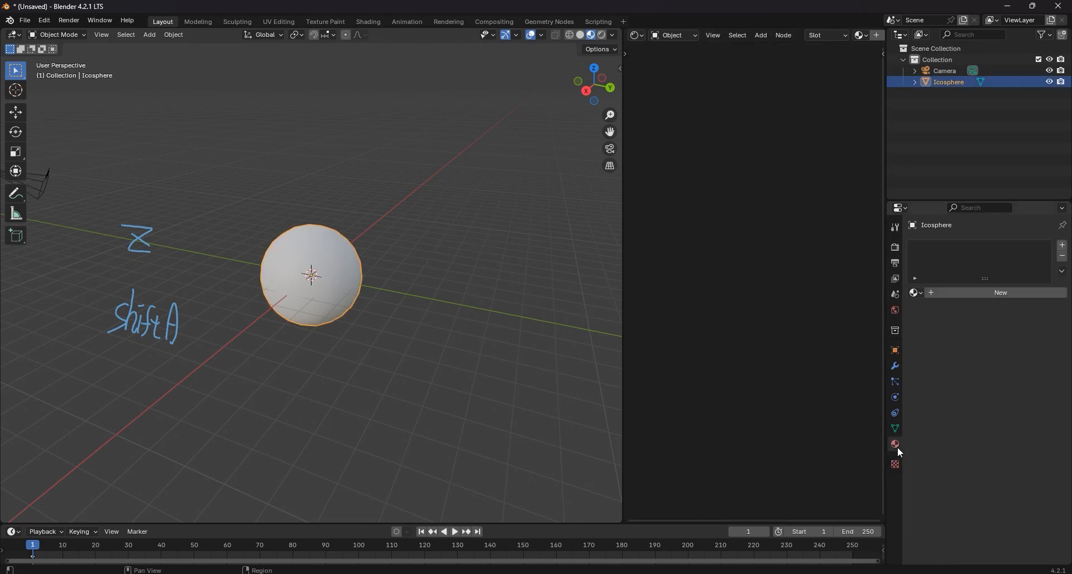
{"action": "left_click", "coordinate": [1009, 294]}
{"action": "double_click", "coordinate": [986, 294]}
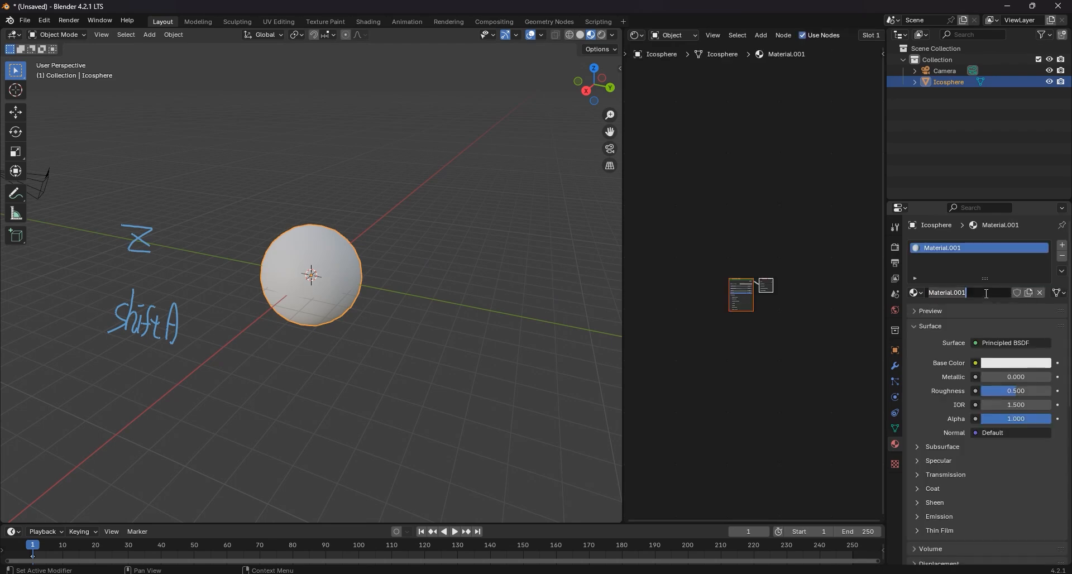
{"action": "type", "text": "Color"}
{"action": "key", "text": "Return"}
- Set the Color material's Principled BSDF base color to red, metallic to 0.150, and roughness to 0.214
{"action": "scroll", "coordinate": [739, 313], "scroll_direction": "up", "scroll_amount": 6}
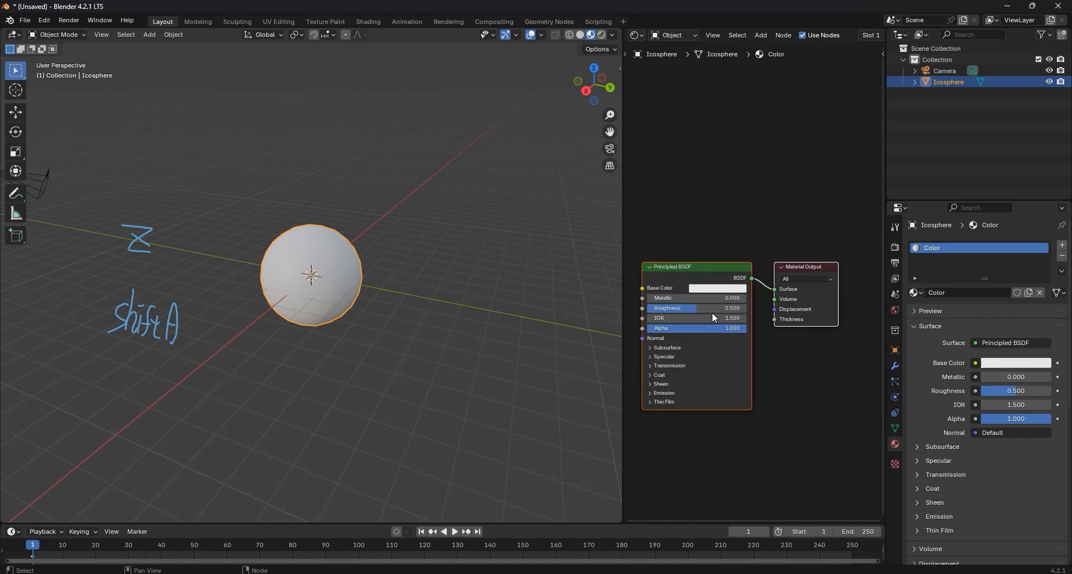
{"action": "scroll", "coordinate": [713, 317], "scroll_direction": "up", "scroll_amount": 2}
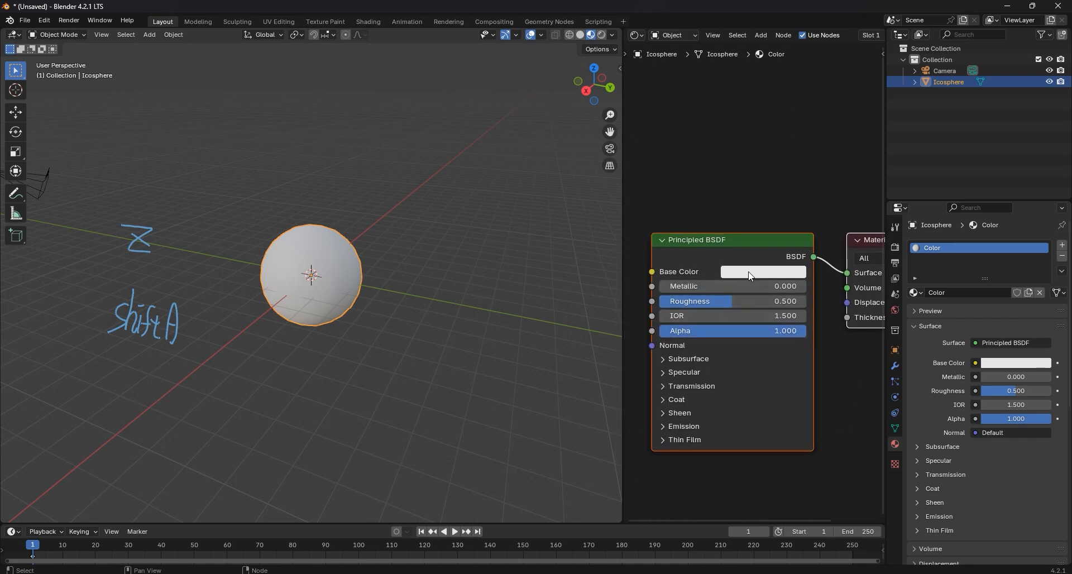
{"action": "left_click", "coordinate": [750, 272]}
{"action": "left_click", "coordinate": [743, 121]}
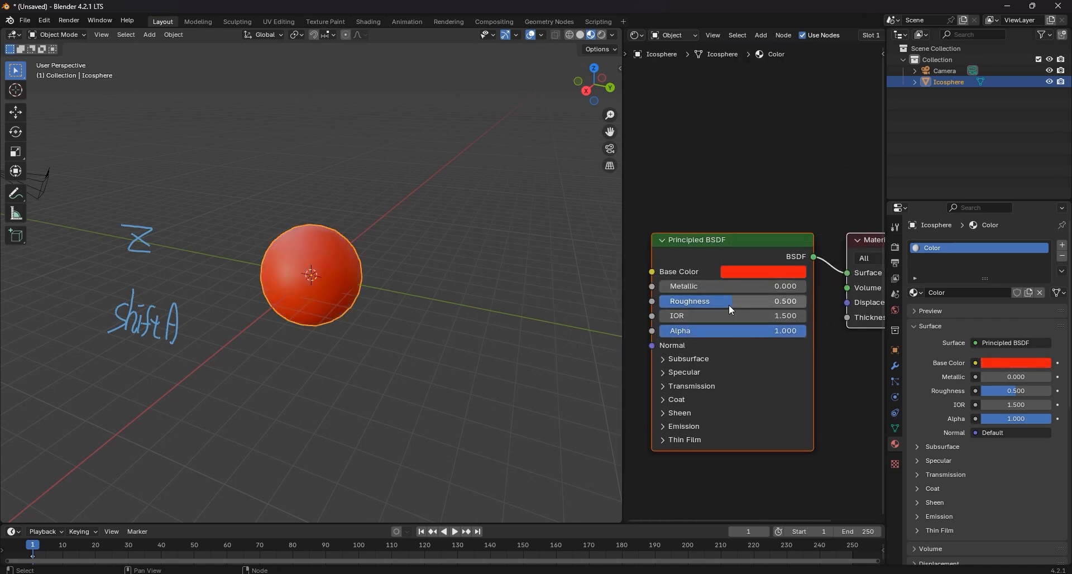
{"action": "mouse_move", "coordinate": [731, 308]}
{"action": "left_mouse_down"}
{"action": "mouse_move", "coordinate": [779, 309]}
{"action": "mouse_move", "coordinate": [689, 308]}
{"action": "mouse_move", "coordinate": [699, 286]}
{"action": "mouse_move", "coordinate": [711, 286]}
{"action": "left_mouse_up"}
{"action": "left_click", "coordinate": [406, 327]}
- Add a 2 m plane mesh at the world origin inside the red sphere
{"action": "middle_click_drag", "start_coordinate": [406, 327], "coordinate": [323, 299]}
{"action": "scroll", "coordinate": [346, 303], "scroll_direction": "up", "scroll_amount": 3}
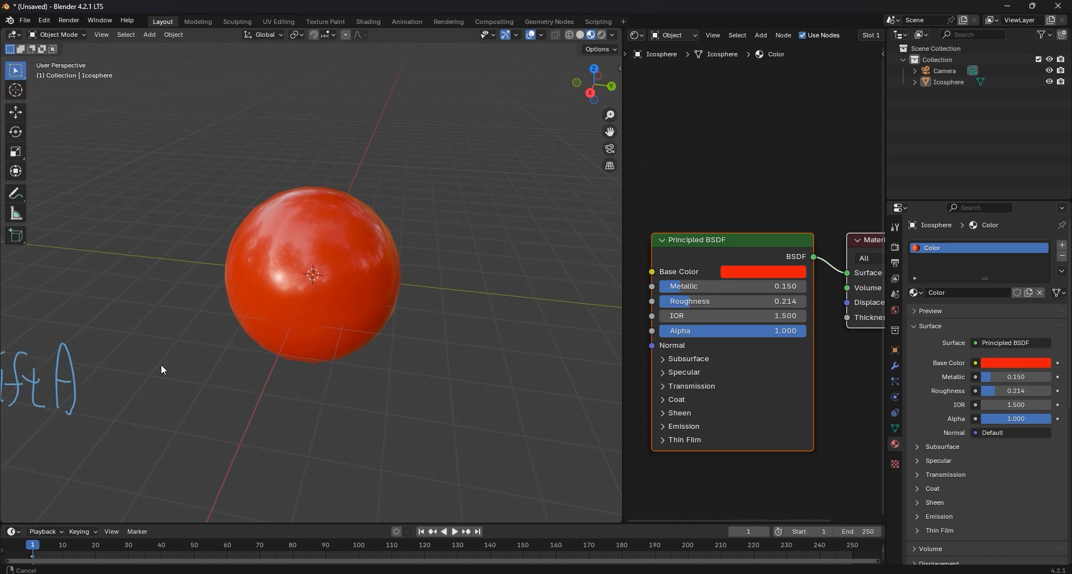
{"action": "middle_click_drag", "start_coordinate": [161, 365], "coordinate": [193, 324]}
{"action": "middle_click_drag", "start_coordinate": [211, 401], "coordinate": [321, 326]}
{"action": "key", "text": "shift+a"}
{"action": "mouse_move", "coordinate": [327, 325]}
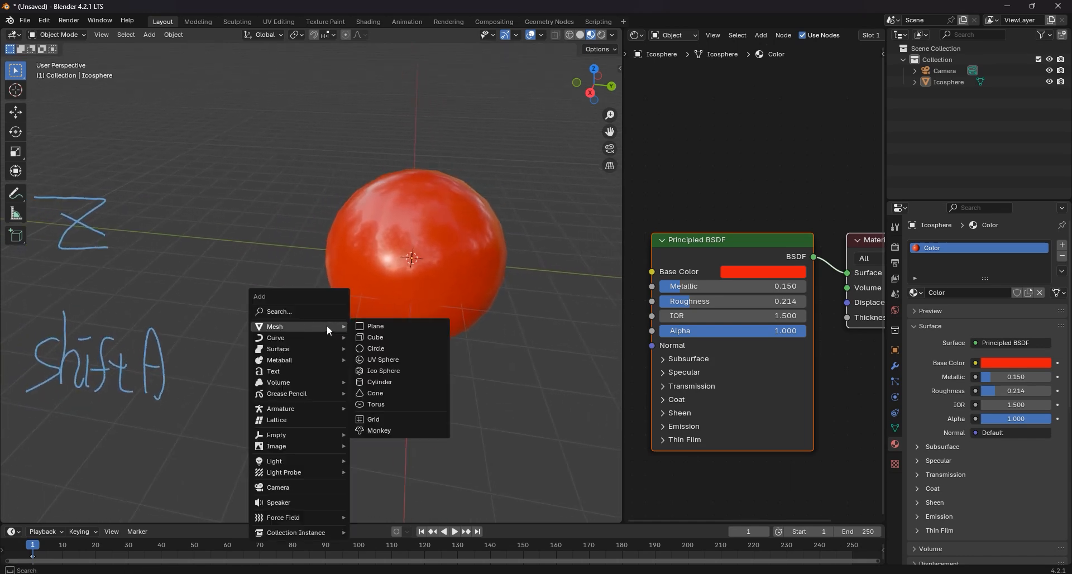
{"action": "left_click", "coordinate": [395, 330]}
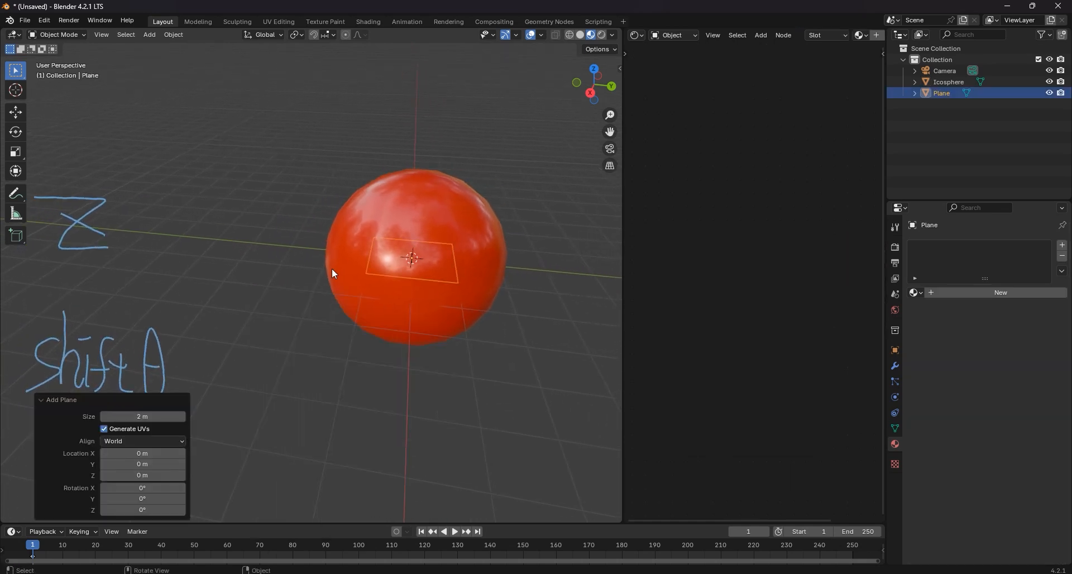
{"action": "middle_click_drag", "start_coordinate": [332, 268], "coordinate": [379, 305]}
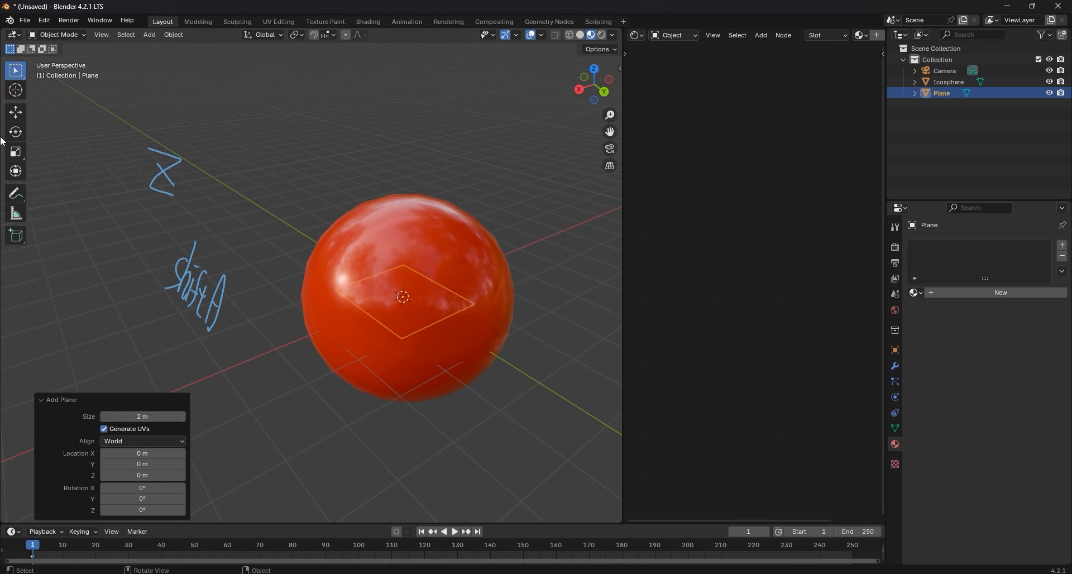
- Move the plane about 3.16 m along the X axis, out of the red sphere
{"action": "left_click", "coordinate": [16, 112]}
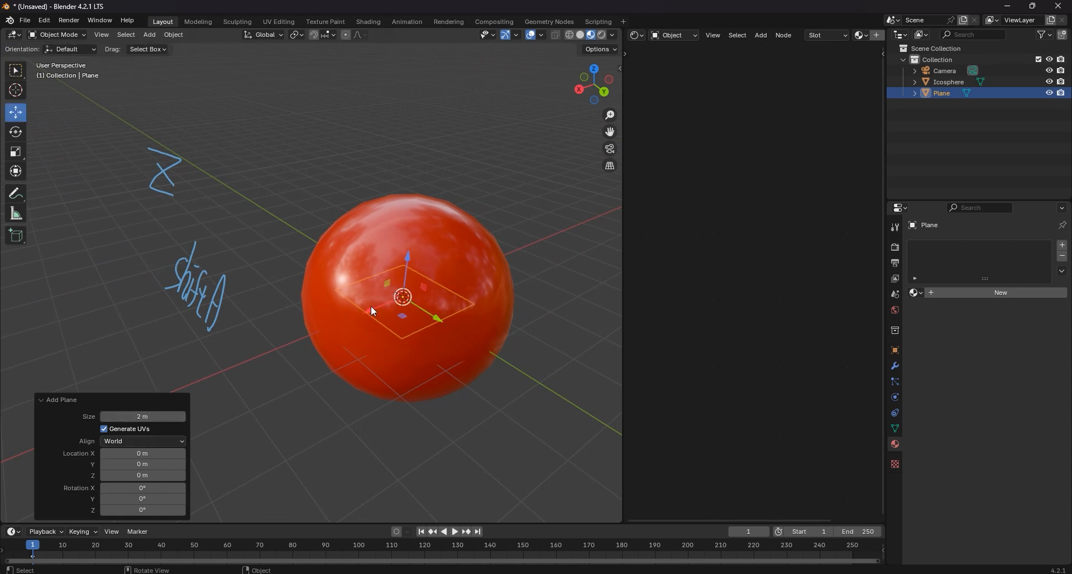
{"action": "left_click_drag", "start_coordinate": [371, 313], "coordinate": [233, 362]}
{"action": "middle_click_drag", "start_coordinate": [291, 356], "coordinate": [297, 347], "text": "shift"}
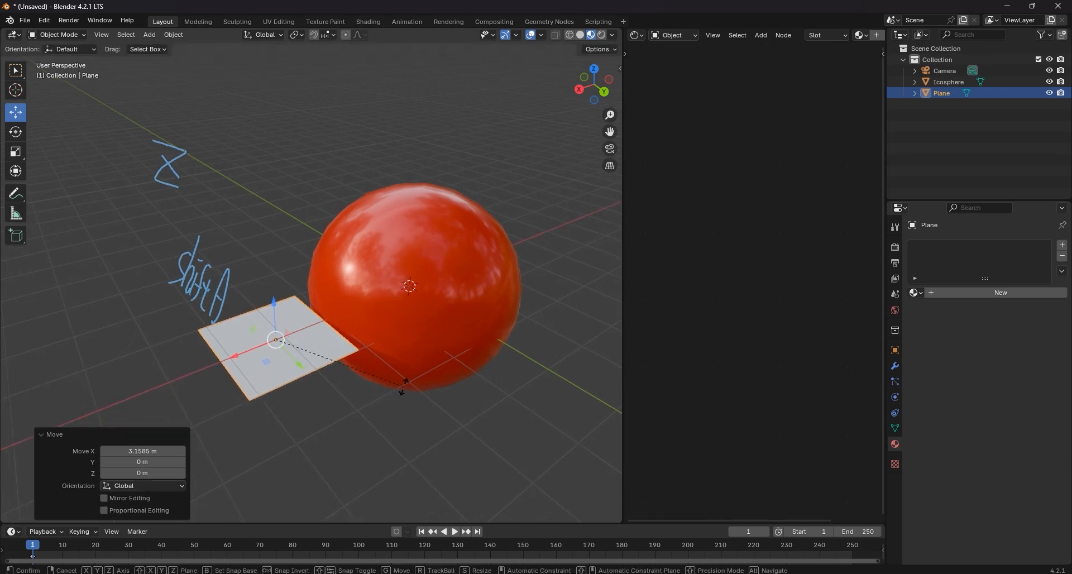
- Rotate the plane 90° around the Y axis to stand it upright in front of the sphere
{"action": "key", "text": "r"}
{"action": "key", "text": "y"}
{"action": "key", "text": "9"}
{"action": "key", "text": "0"}
{"action": "key", "text": "Return"}
{"action": "middle_click_drag", "start_coordinate": [405, 391], "coordinate": [307, 338]}
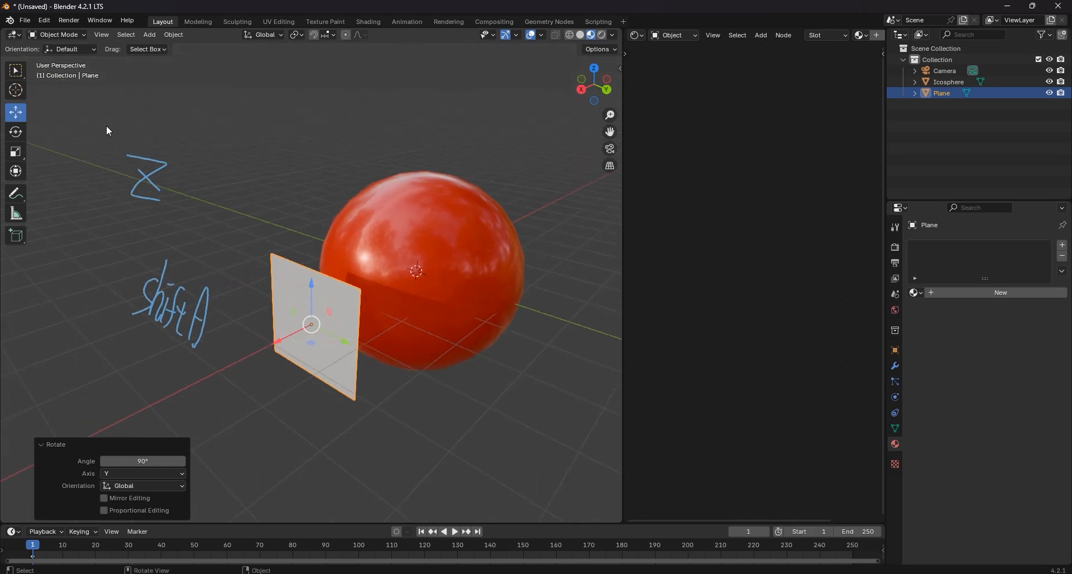
- Subdivide the plane's mesh three times in Edit Mode with one cut each, and return to Object Mode
{"action": "left_click", "coordinate": [76, 36]}
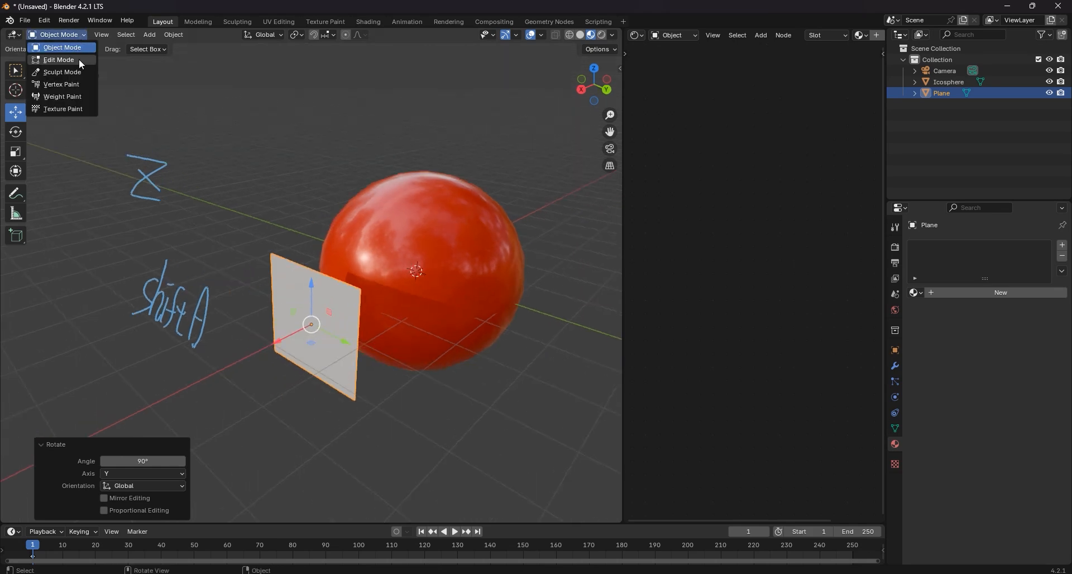
{"action": "left_click", "coordinate": [78, 59]}
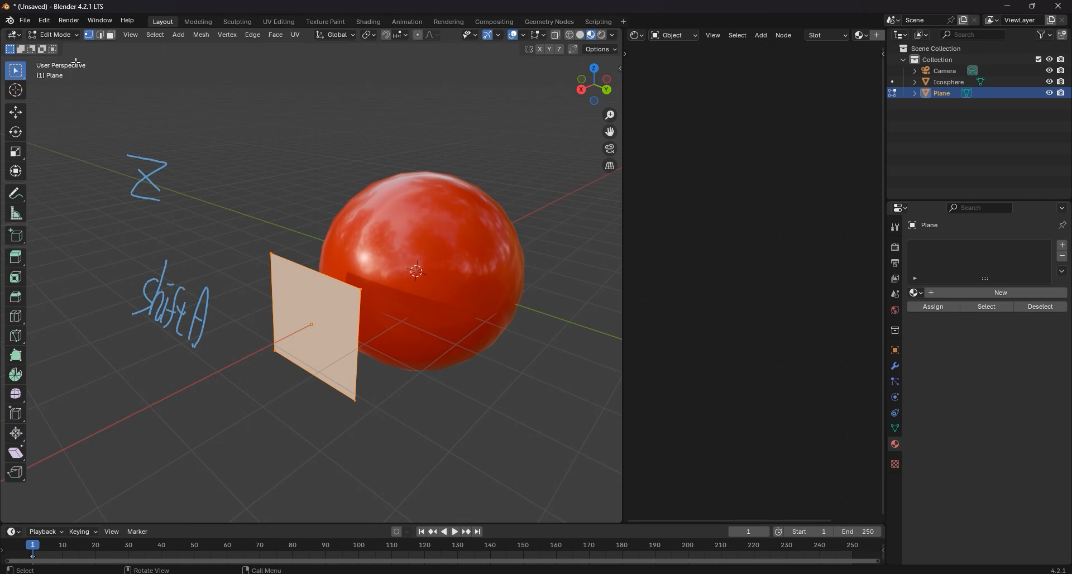
{"action": "right_click", "coordinate": [339, 311]}
{"action": "left_click", "coordinate": [339, 310]}
{"action": "right_click", "coordinate": [337, 312]}
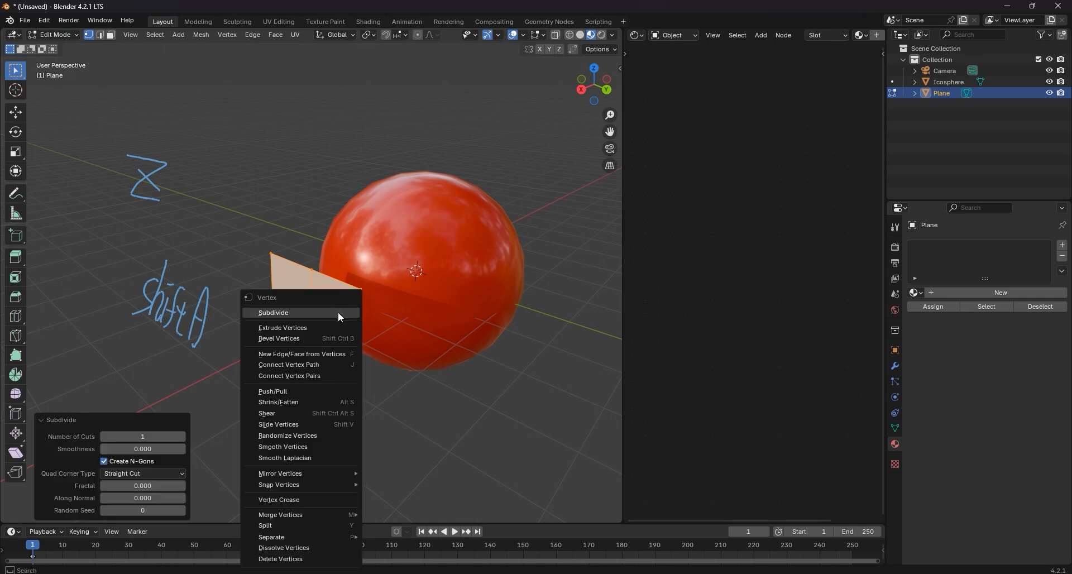
{"action": "left_click", "coordinate": [337, 311]}
{"action": "right_click", "coordinate": [337, 311]}
{"action": "left_click", "coordinate": [337, 311]}
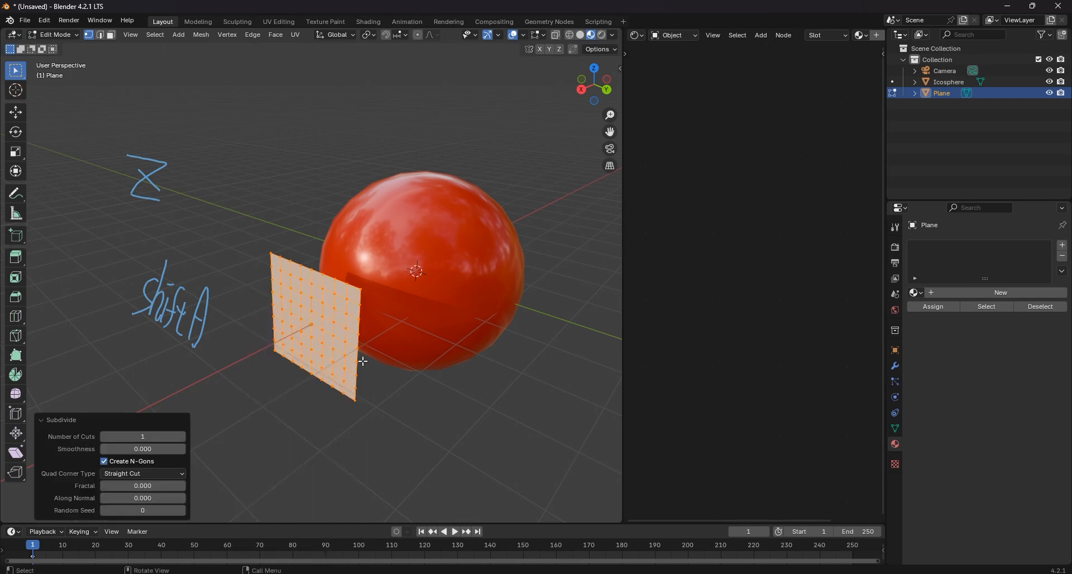
{"action": "key", "text": "Tab"}
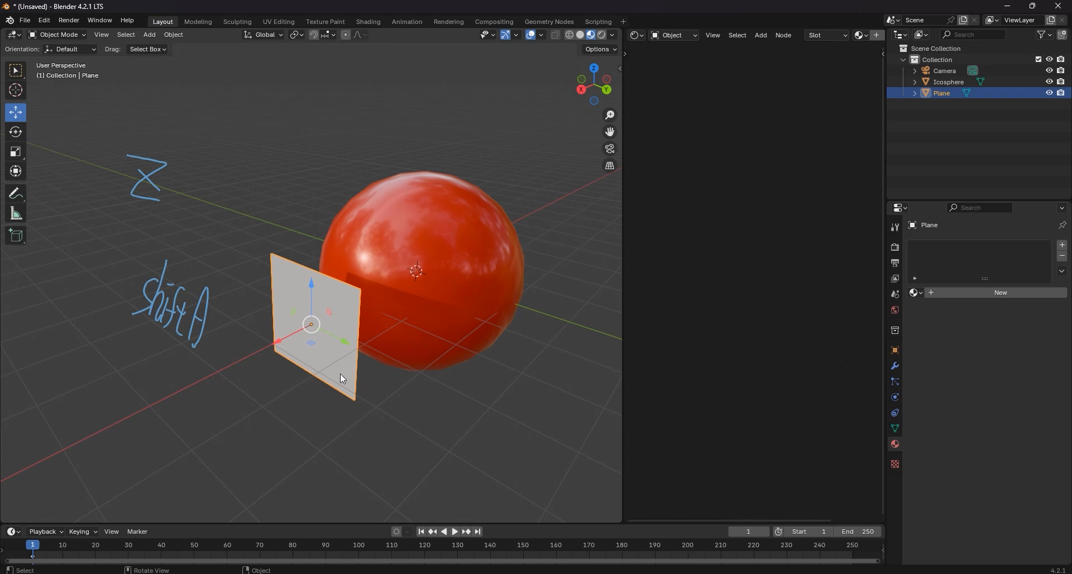
- Create a new material on the plane and name it FaceExpression
{"action": "left_click", "coordinate": [985, 296]}
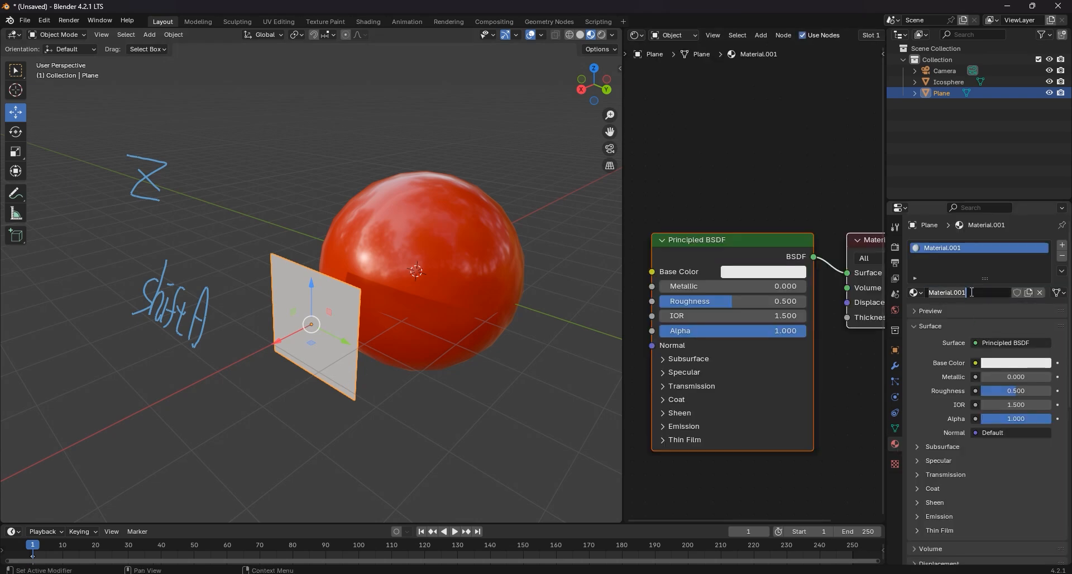
{"action": "type", "text": "FaceExpression"}
{"action": "key", "text": "Return"}
- Show the Shader Editor's tools and annotate "Ctrl T" by hand above the Principled BSDF node
{"action": "left_click", "coordinate": [706, 238]}
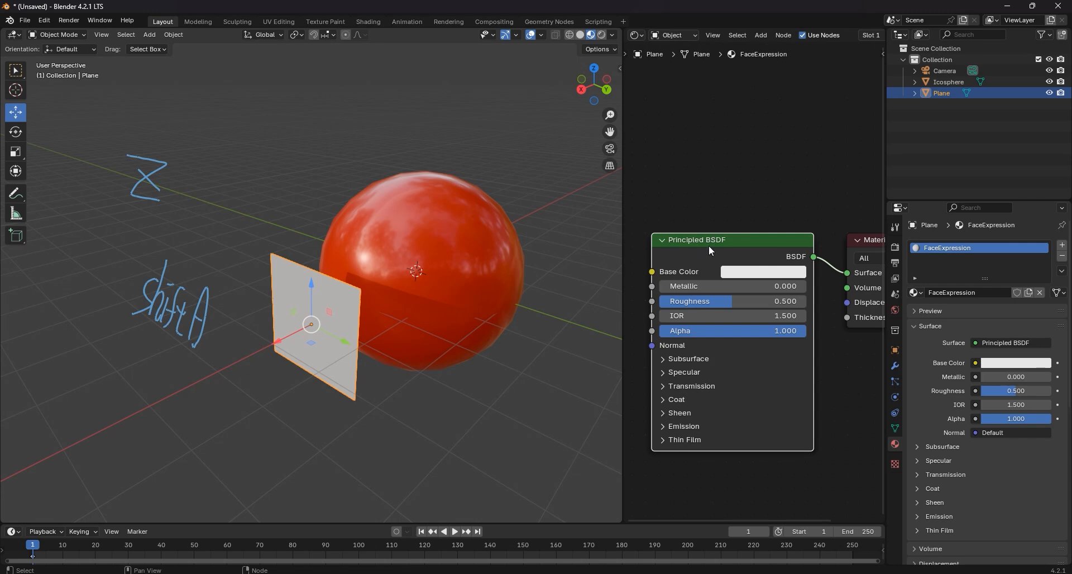
{"action": "scroll", "coordinate": [708, 239], "scroll_direction": "down", "scroll_amount": 4}
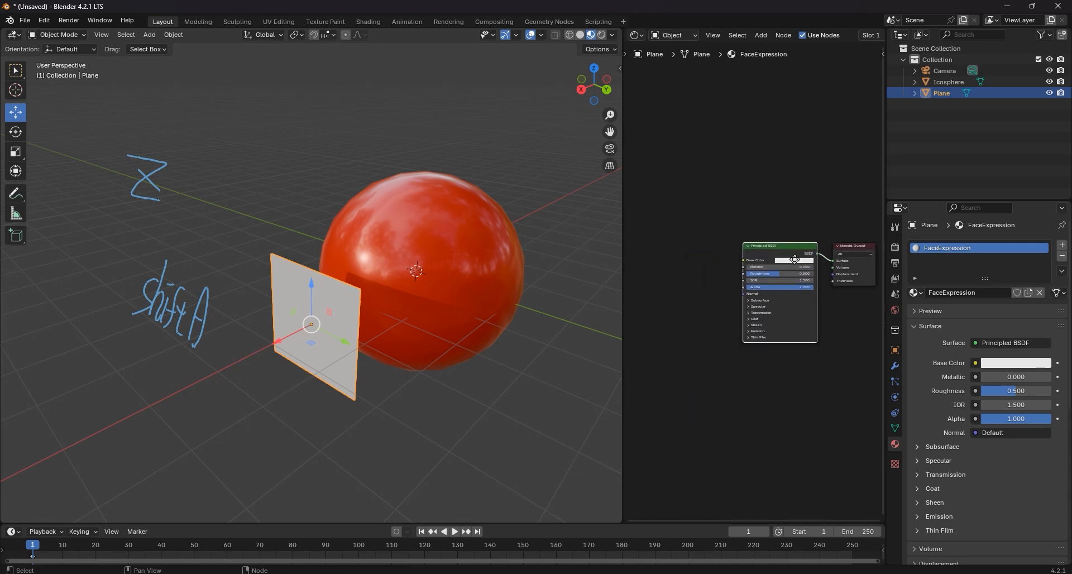
{"action": "key", "text": "t"}
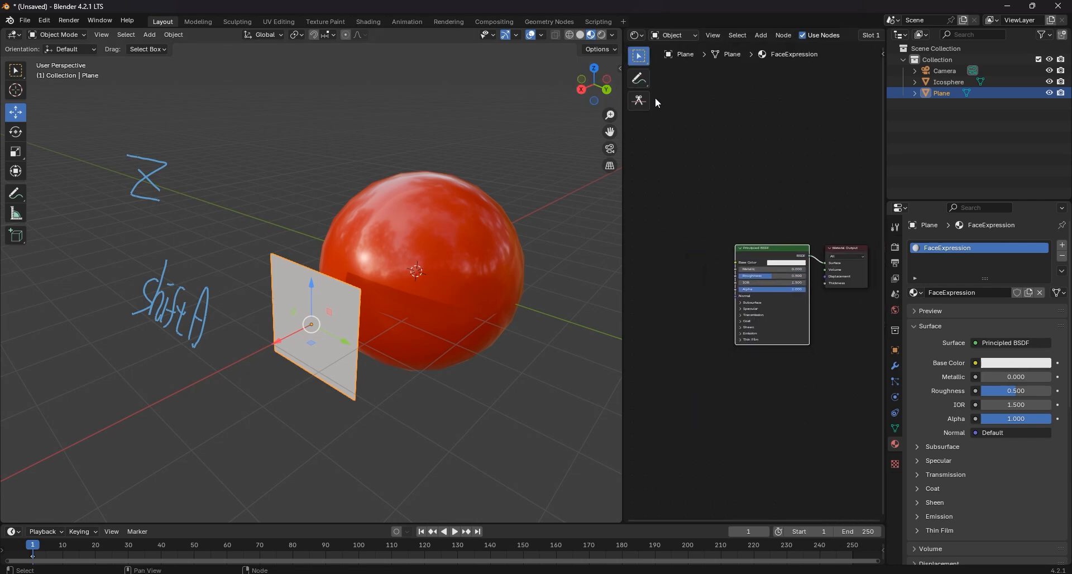
{"action": "left_click", "coordinate": [638, 79]}
{"action": "mouse_move", "coordinate": [718, 138]}
{"action": "left_mouse_down"}
{"action": "mouse_move", "coordinate": [718, 168]}
{"action": "mouse_move", "coordinate": [760, 149]}
{"action": "mouse_move", "coordinate": [795, 161]}
{"action": "left_mouse_up"}
{"action": "left_click", "coordinate": [639, 56]}
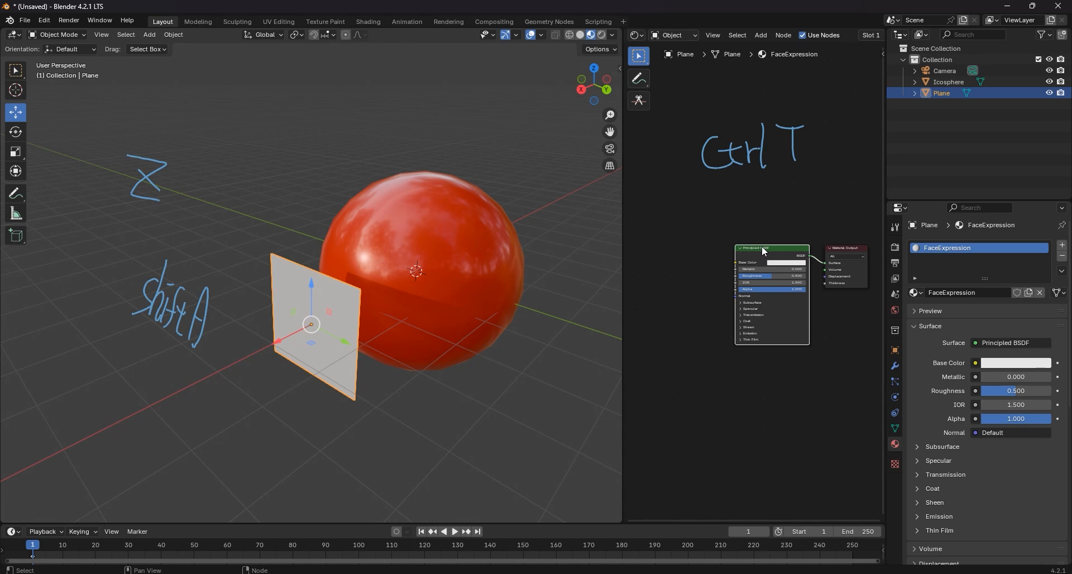
- Add a Node Wrangler texture setup with Image Texture and Mapping nodes to the Principled BSDF
{"action": "key", "text": "ctrl+t"}
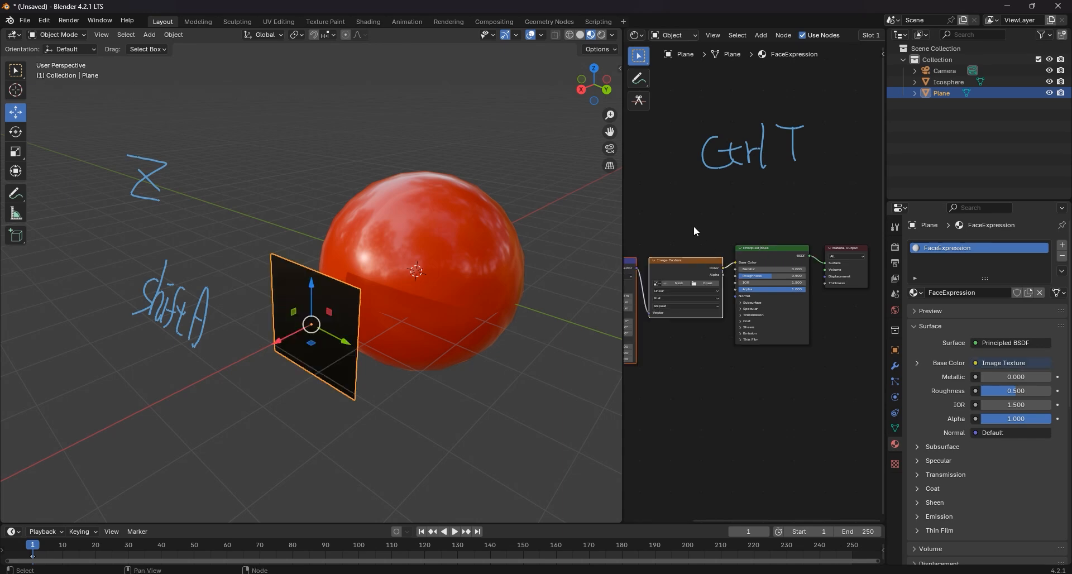
{"action": "middle_click_drag", "start_coordinate": [693, 226], "coordinate": [756, 215]}
{"action": "scroll", "coordinate": [765, 273], "scroll_direction": "up", "scroll_amount": 2}
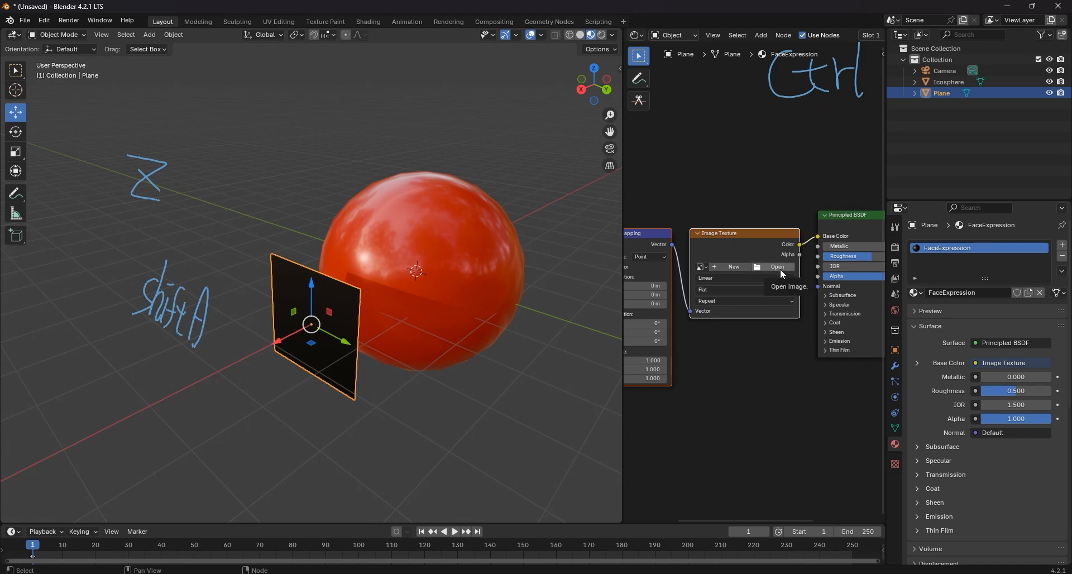
- Browse for the Image Texture's file from Downloads\Rayworkarea to the 01_Texture folder of the P1_Balloon_Cloth project
{"action": "left_click", "coordinate": [781, 270]}
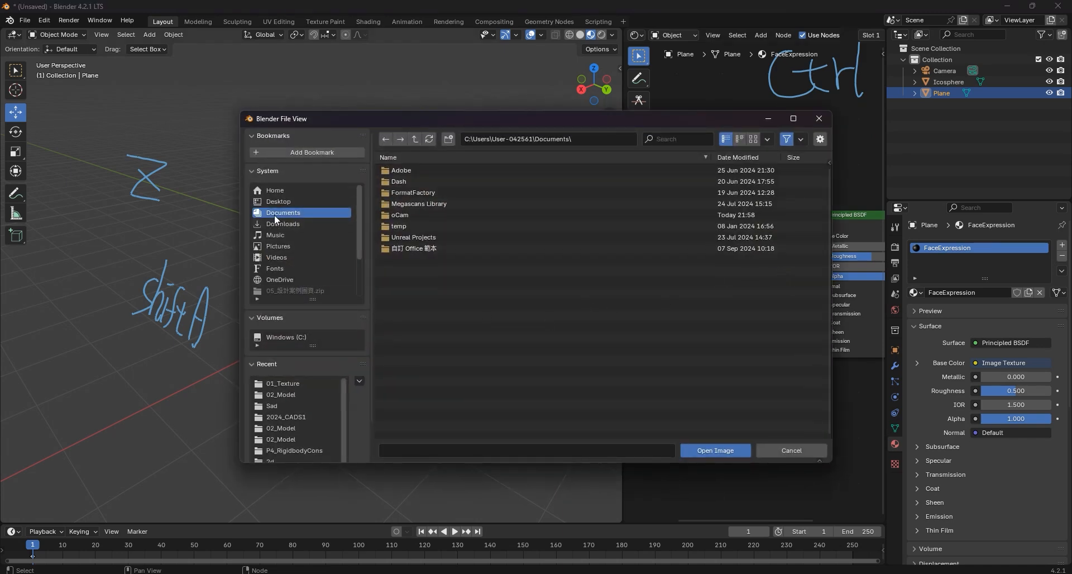
{"action": "left_click", "coordinate": [289, 223]}
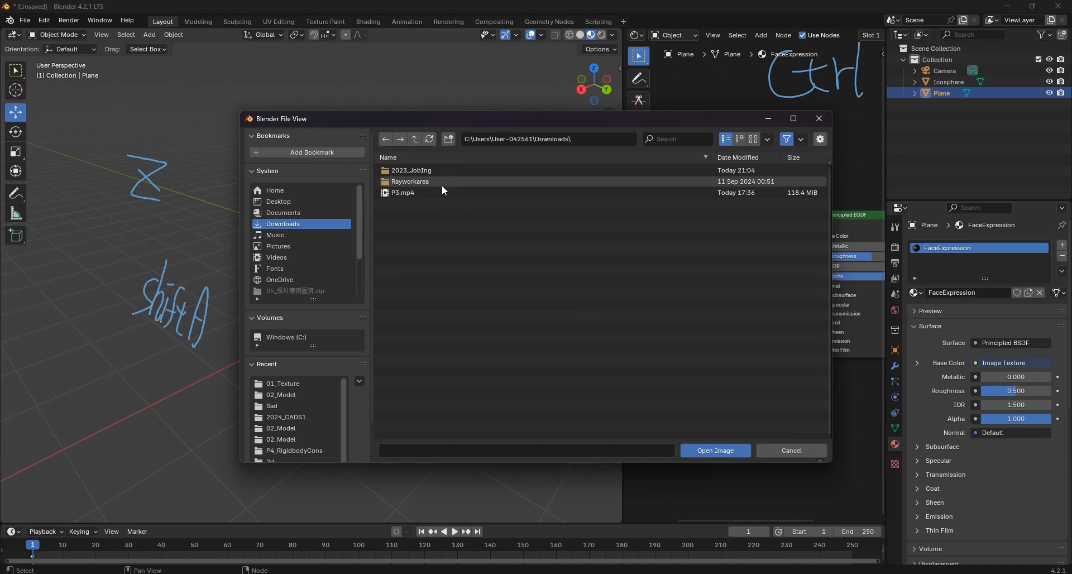
{"action": "double_click", "coordinate": [442, 184]}
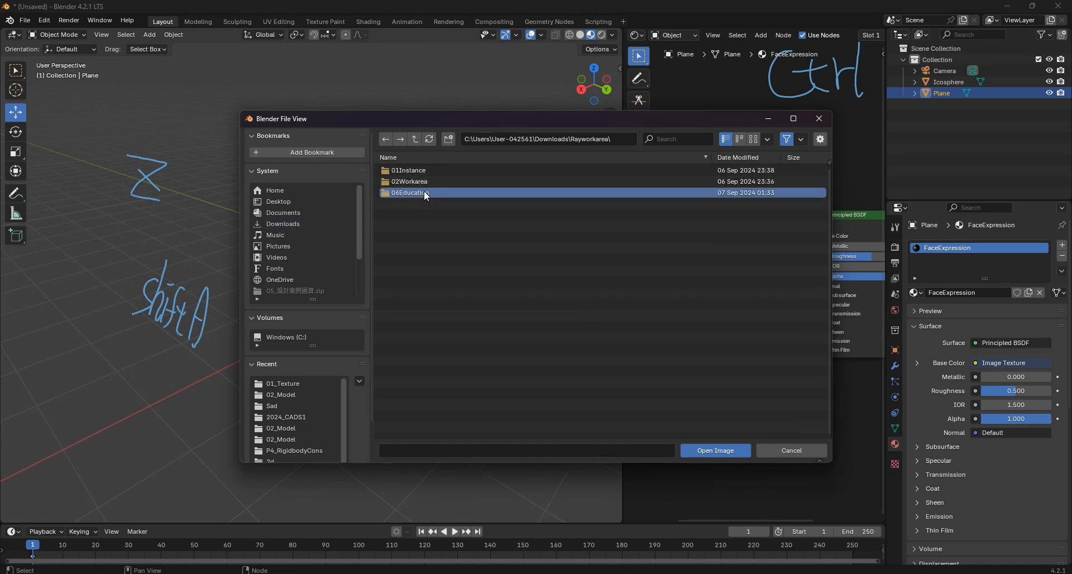
{"action": "double_click", "coordinate": [424, 193]}
{"action": "double_click", "coordinate": [435, 237]}
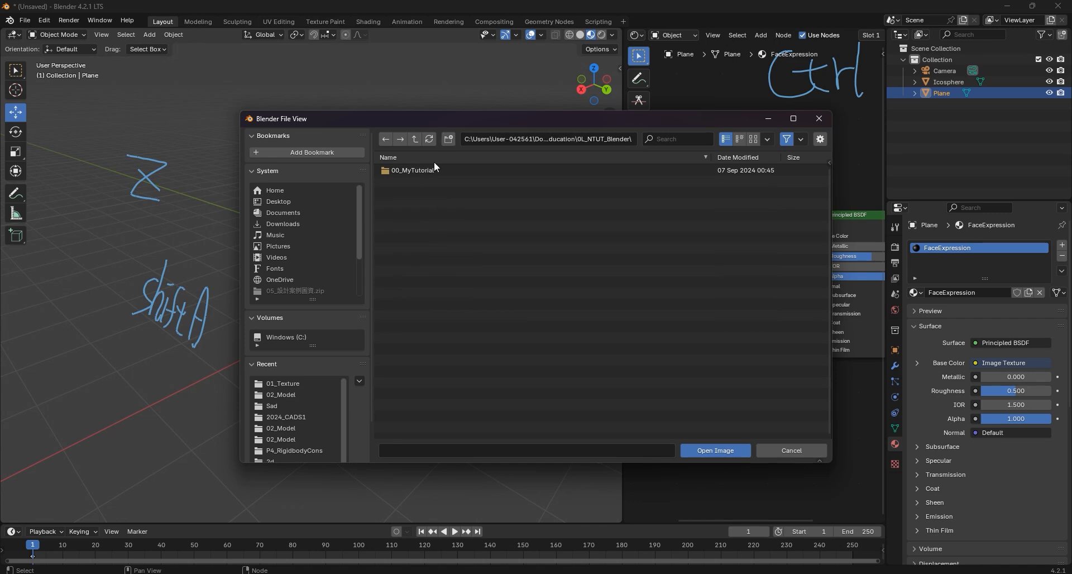
{"action": "double_click", "coordinate": [433, 168]}
{"action": "double_click", "coordinate": [436, 247]}
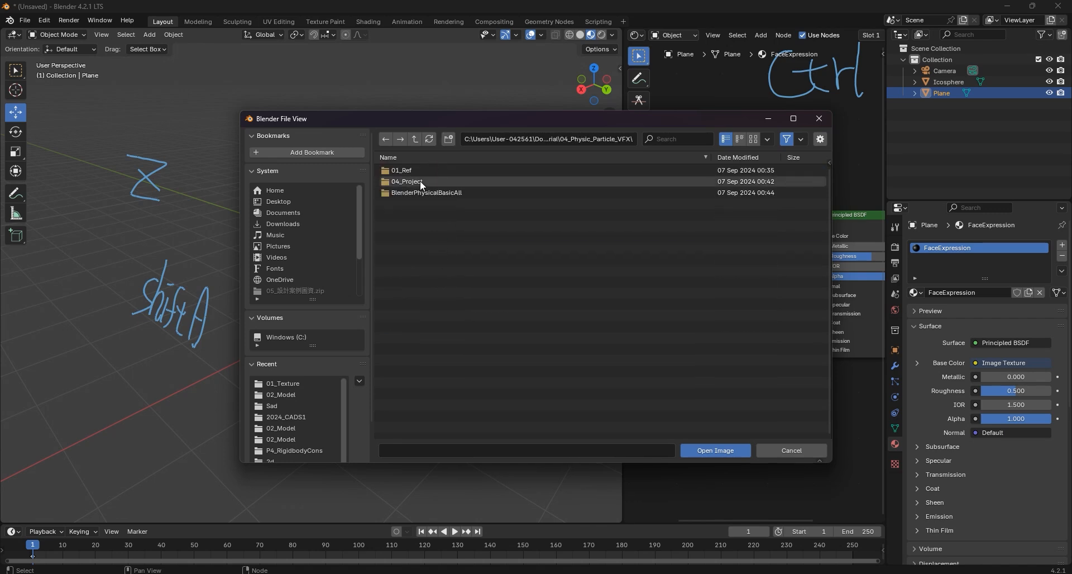
{"action": "left_click", "coordinate": [416, 182]}
{"action": "double_click", "coordinate": [417, 182]}
{"action": "double_click", "coordinate": [425, 172]}
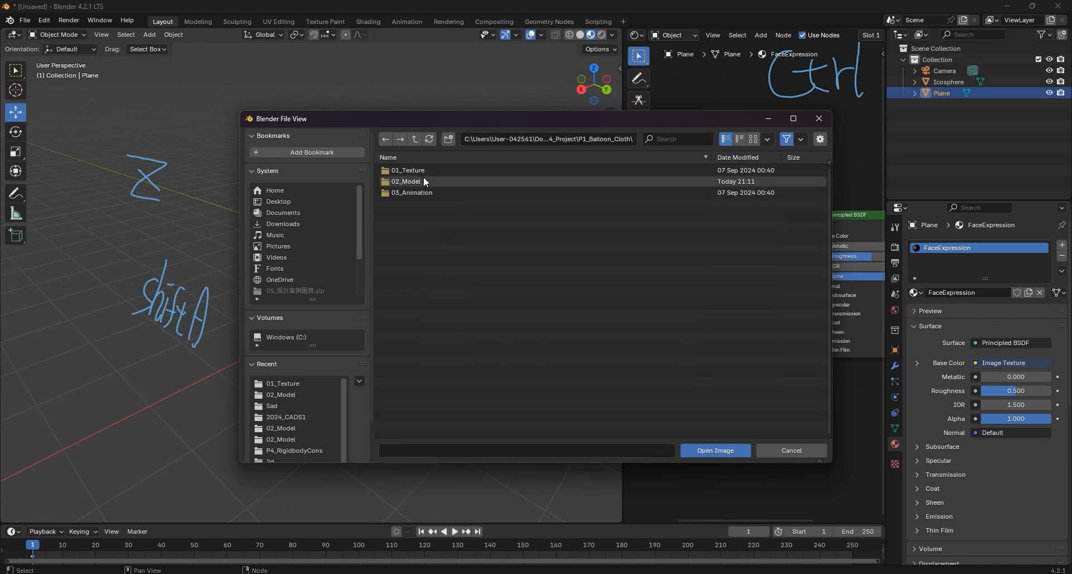
{"action": "double_click", "coordinate": [418, 169]}
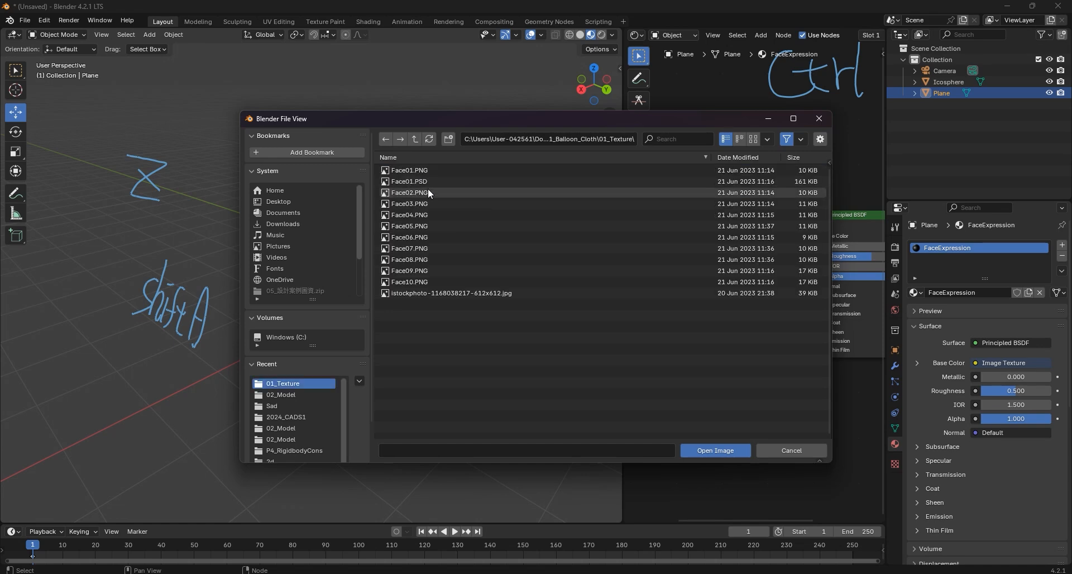
- Load the files from Face01.PNG through Face10.PNG into the Image Texture node as an image sequence
{"action": "left_click", "coordinate": [420, 171]}
{"action": "left_click", "coordinate": [417, 282], "text": "shift"}
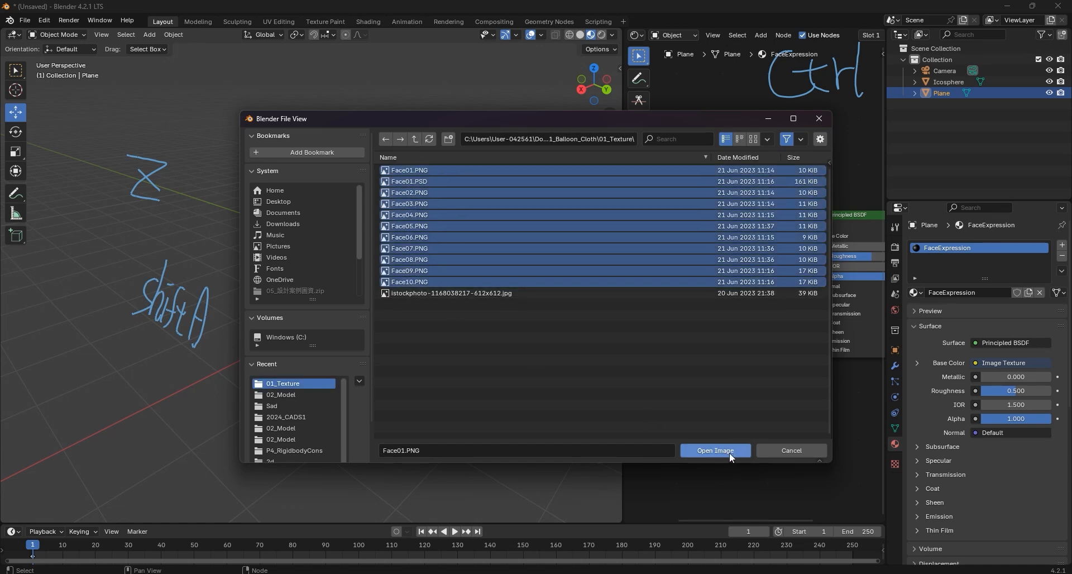
{"action": "left_click", "coordinate": [715, 450]}
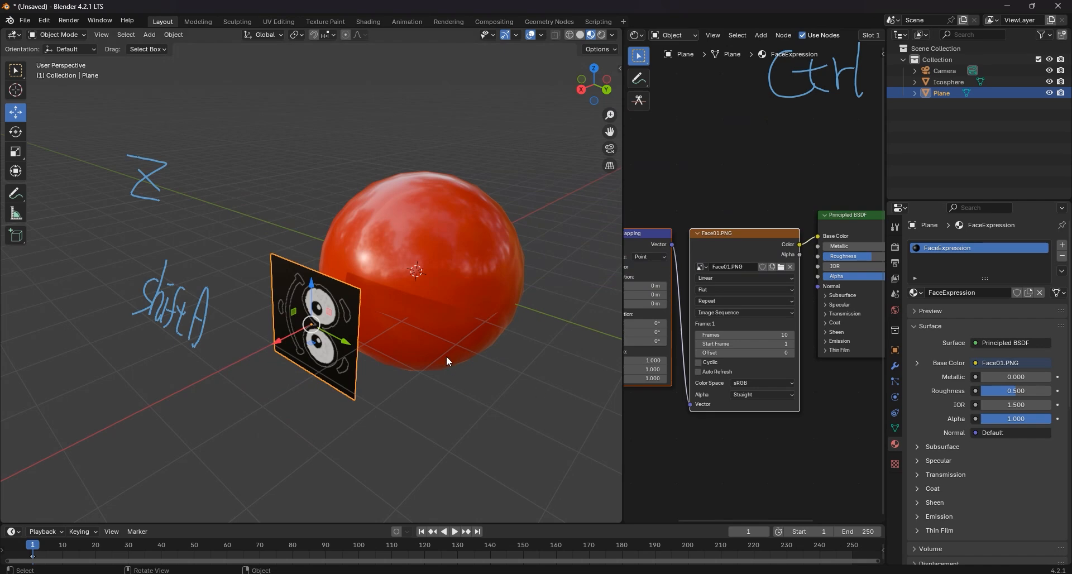
{"action": "mouse_move", "coordinate": [348, 374]}
{"action": "middle_mouse_down"}
{"action": "mouse_move", "coordinate": [415, 345]}
{"action": "mouse_move", "coordinate": [418, 360]}
{"action": "mouse_move", "coordinate": [386, 367]}
{"action": "mouse_move", "coordinate": [451, 345]}
{"action": "middle_mouse_up"}
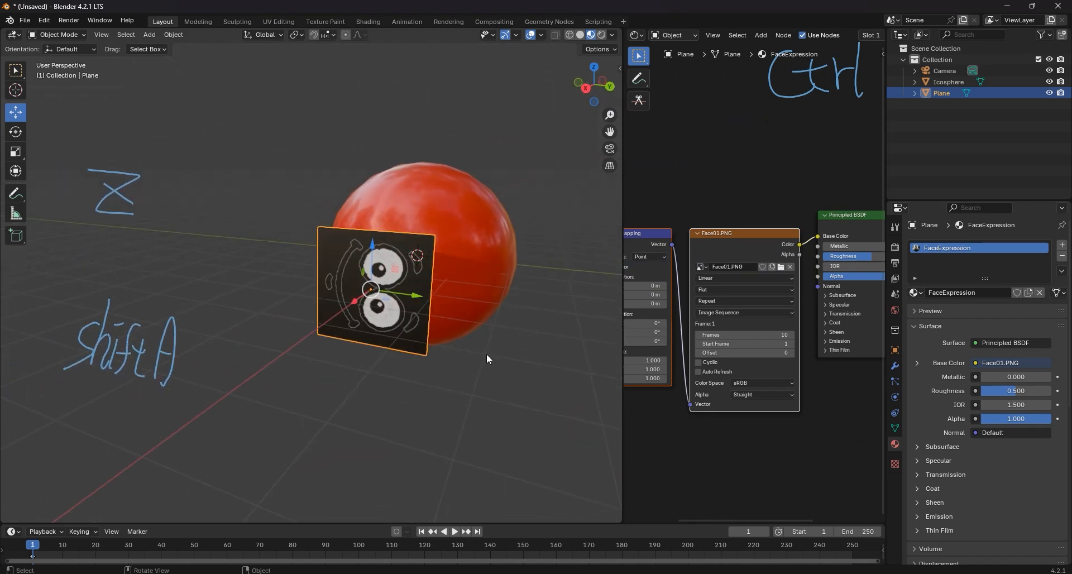
{"action": "key", "text": "r"}
{"action": "key", "text": "x"}
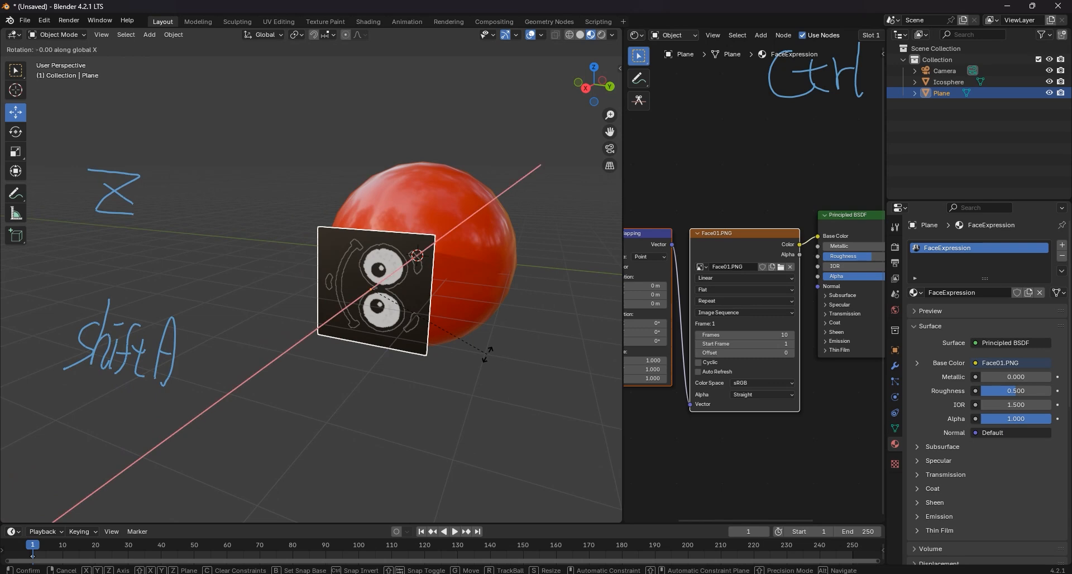
{"action": "key", "text": "Escape"}
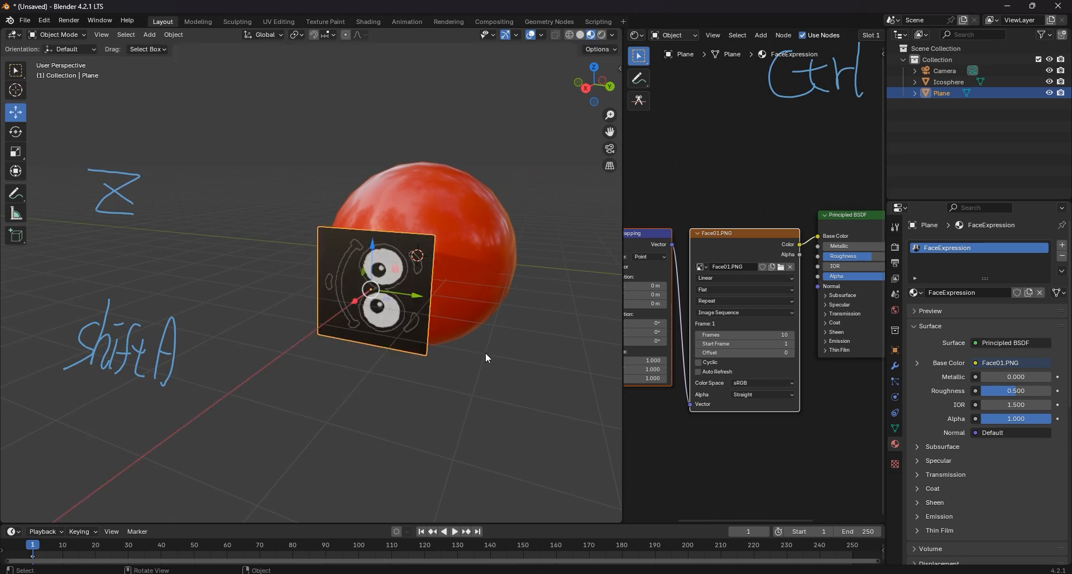
- Rotate the plane 90° around the X axis to set the face upright
{"action": "type", "text": "rx"}
{"action": "type", "text": "90"}
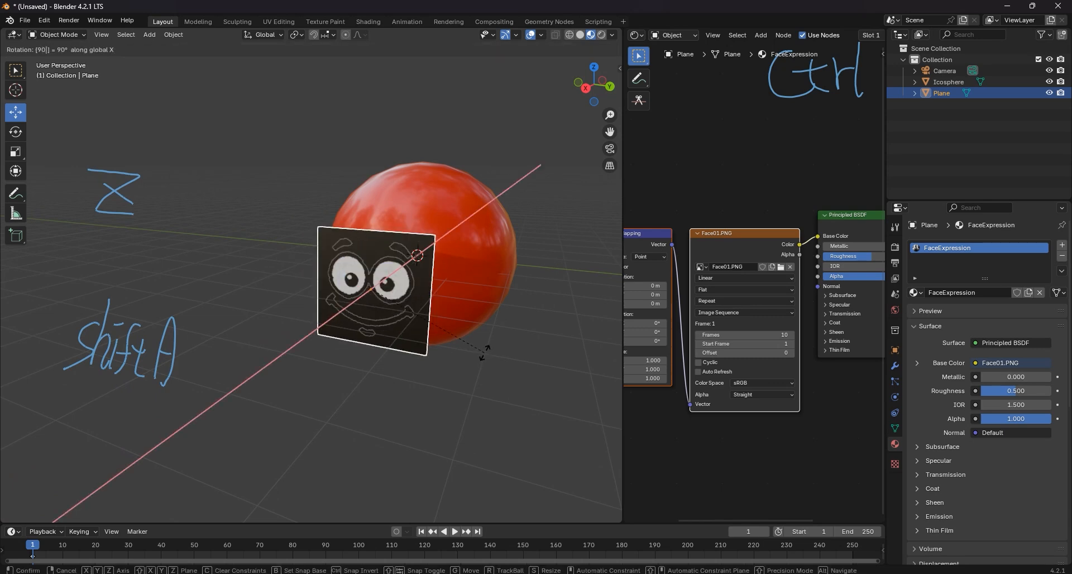
{"action": "key", "text": "Return"}
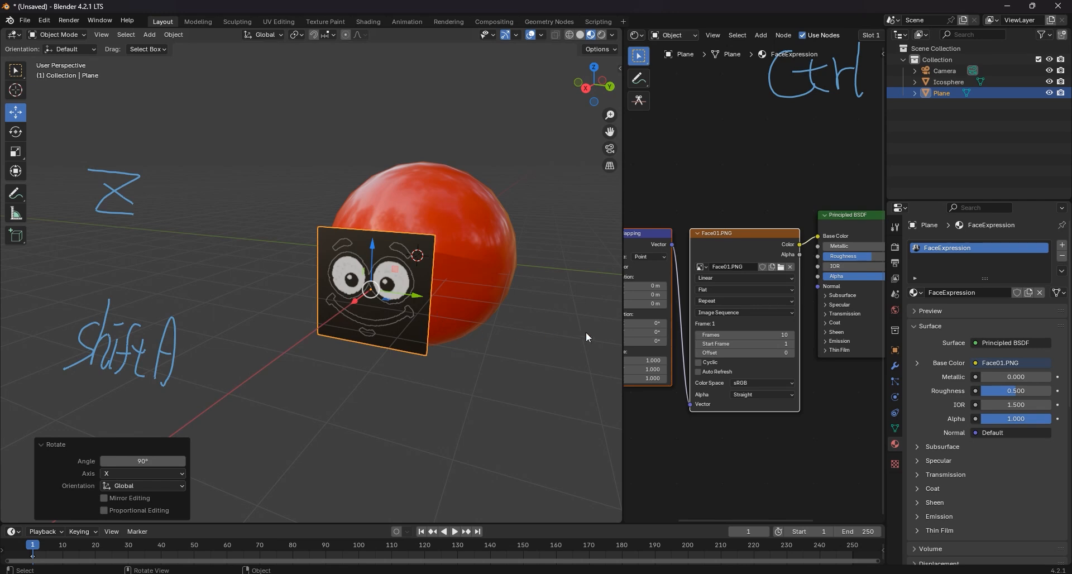
- Enable Auto Refresh on the Face01.PNG texture, preview the face sequence by playing and scrubbing, and return to frame 1
{"action": "left_click", "coordinate": [700, 372]}
{"action": "key", "text": "space"}
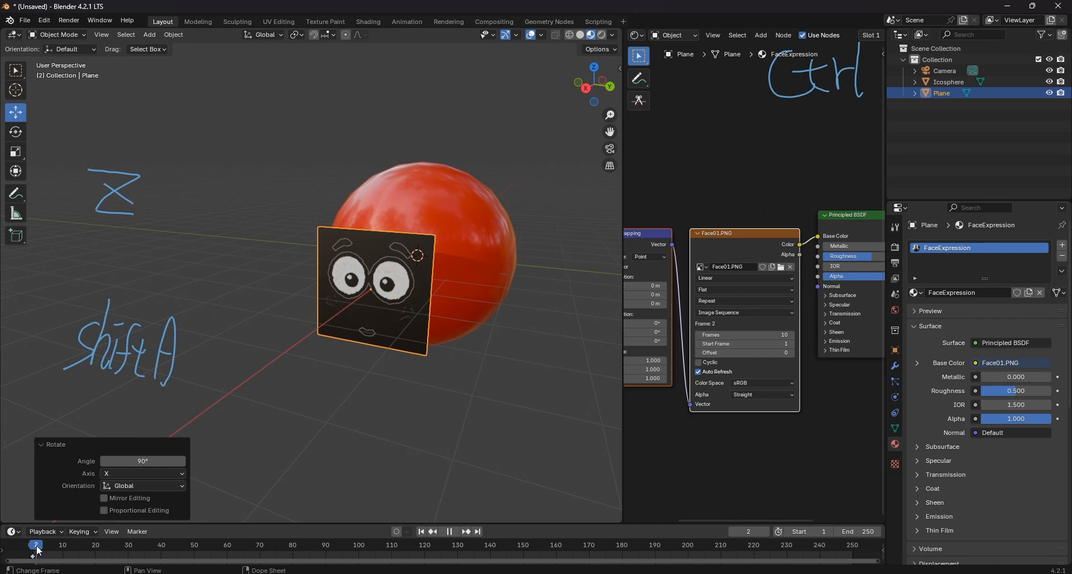
{"action": "mouse_move", "coordinate": [37, 547]}
{"action": "left_mouse_down"}
{"action": "mouse_move", "coordinate": [882, 558]}
{"action": "mouse_move", "coordinate": [843, 558]}
{"action": "left_mouse_up"}
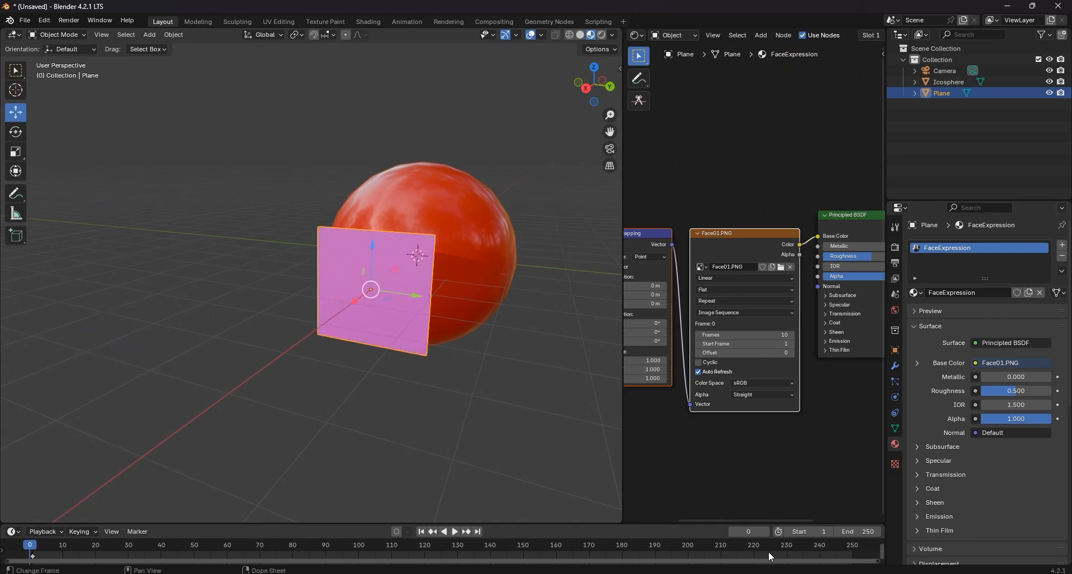
{"action": "left_click", "coordinate": [421, 532]}
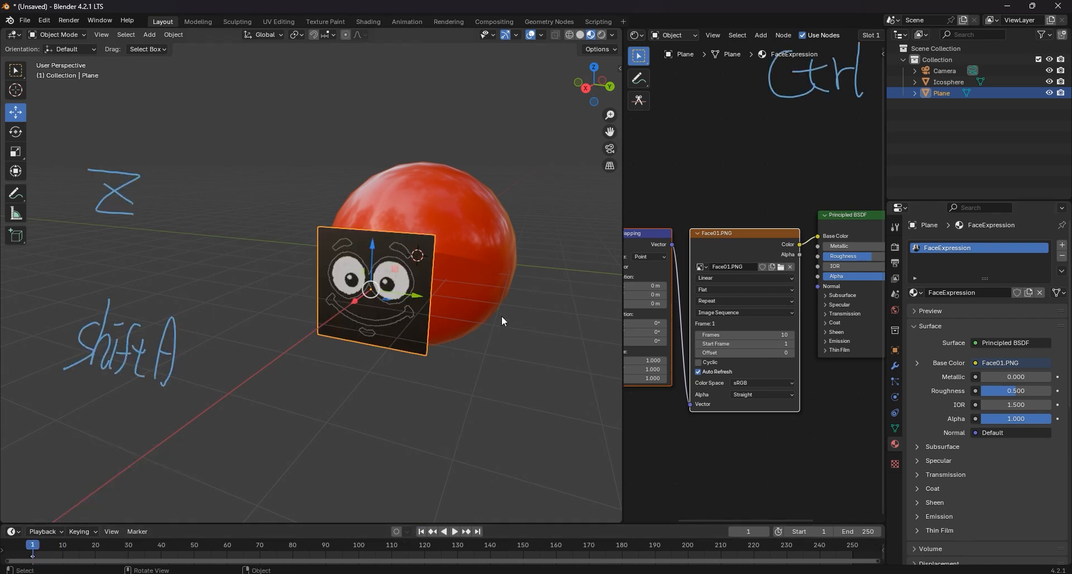
- Connect the Face01.PNG texture's Alpha output to the Principled BSDF's Alpha input to make the face background transparent
{"action": "scroll", "coordinate": [401, 282], "scroll_direction": "up", "scroll_amount": 5}
{"action": "scroll", "coordinate": [405, 283], "scroll_direction": "down", "scroll_amount": 3}
{"action": "scroll", "coordinate": [414, 284], "scroll_direction": "up", "scroll_amount": 2}
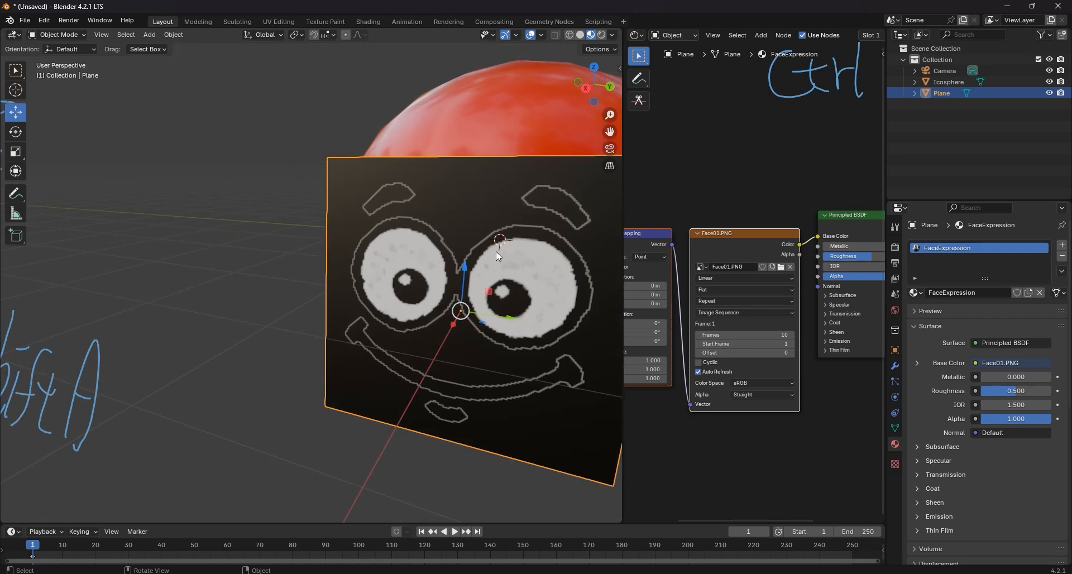
{"action": "middle_click_drag", "start_coordinate": [496, 251], "coordinate": [507, 229]}
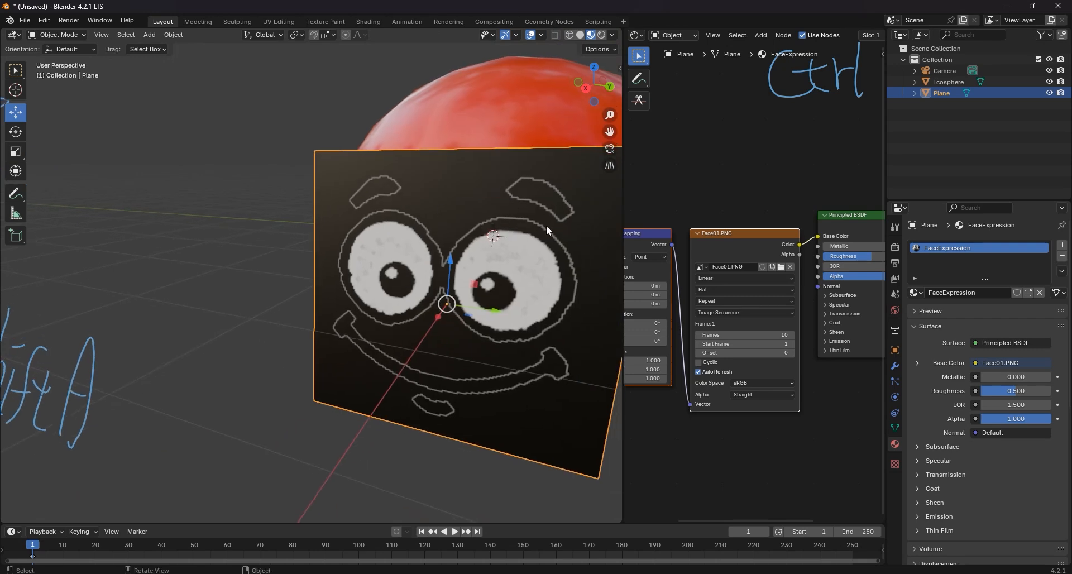
{"action": "scroll", "coordinate": [742, 172], "scroll_direction": "down", "scroll_amount": 3, "text": "ctrl"}
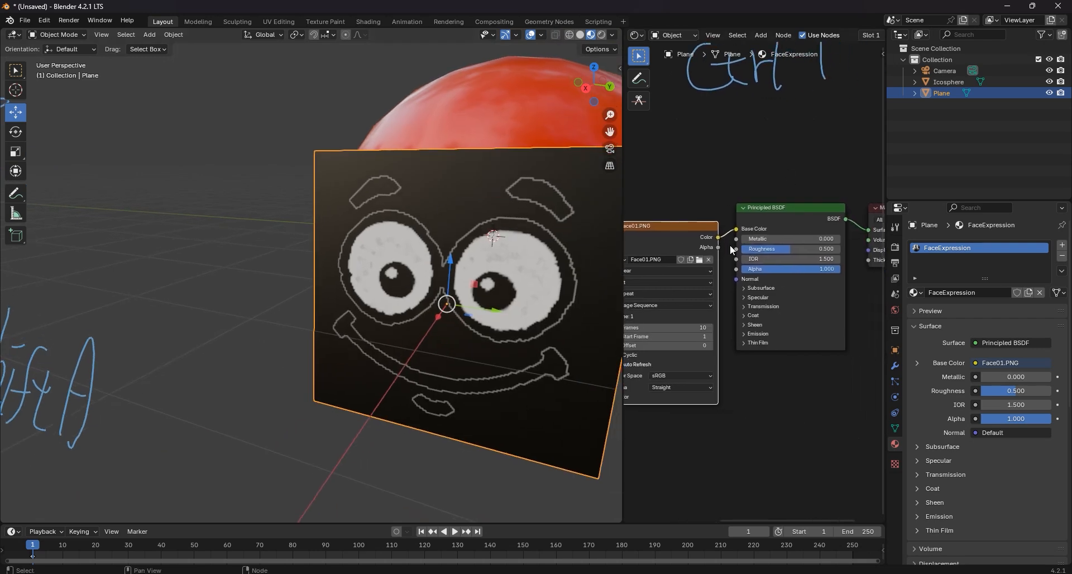
{"action": "left_click_drag", "start_coordinate": [719, 246], "coordinate": [737, 270]}
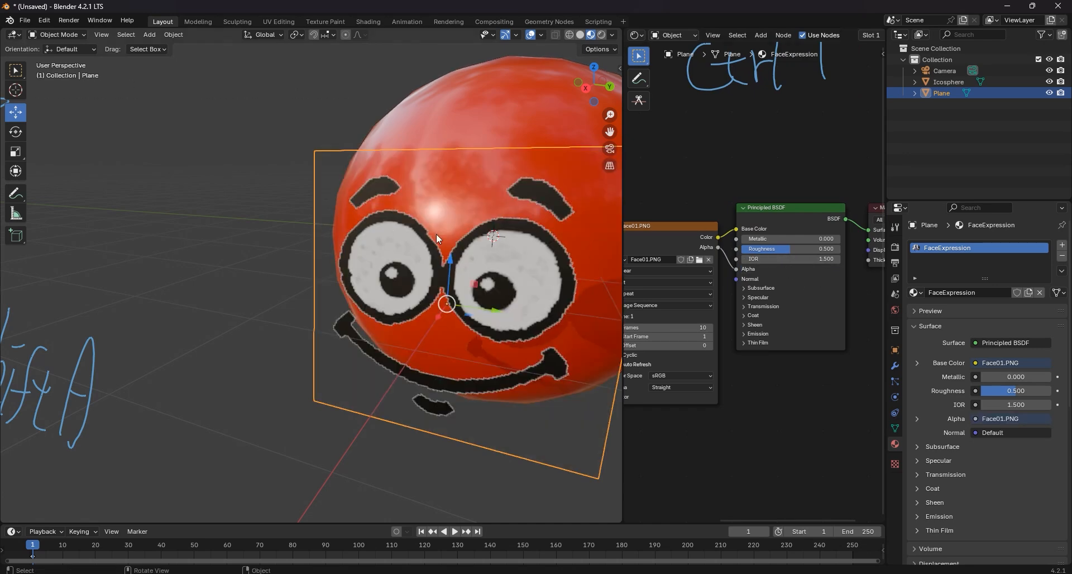
- Add a Shrinkwrap modifier to the face plane and set the icosphere as its target
{"action": "left_click", "coordinate": [896, 368]}
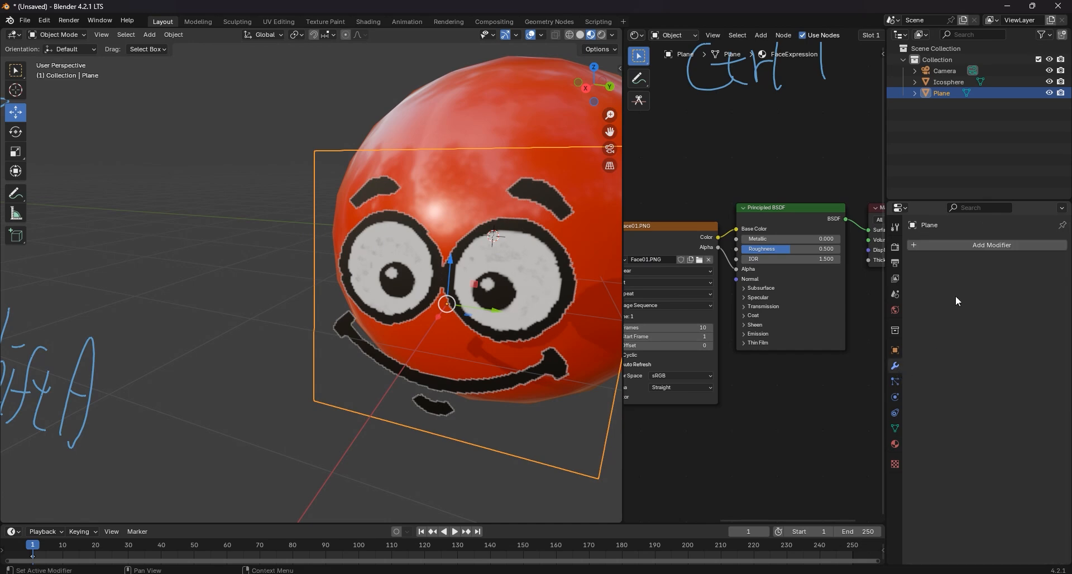
{"action": "left_click", "coordinate": [955, 244]}
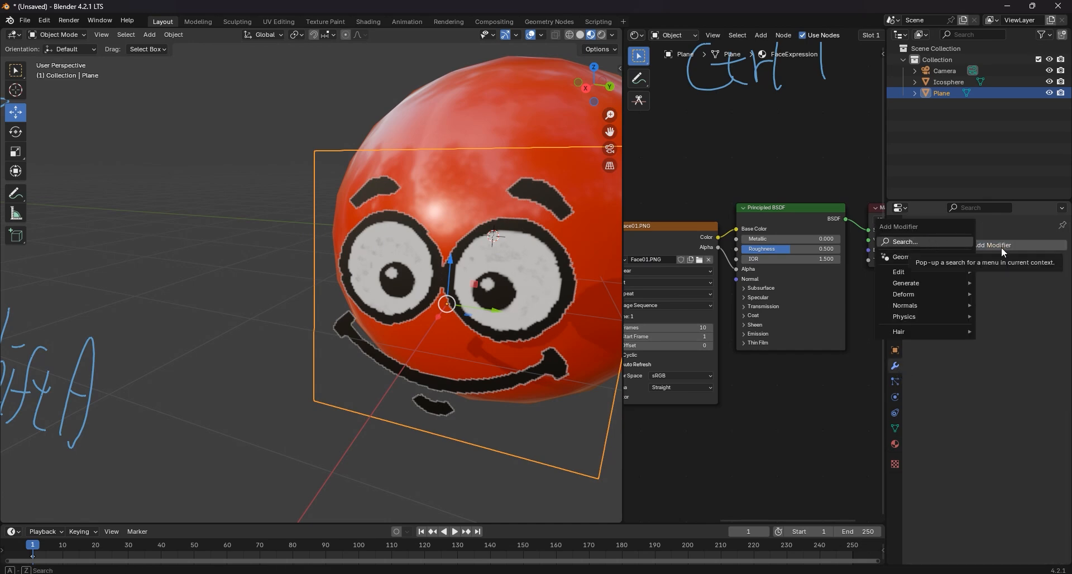
{"action": "left_click", "coordinate": [295, 224]}
{"action": "left_click", "coordinate": [352, 209]}
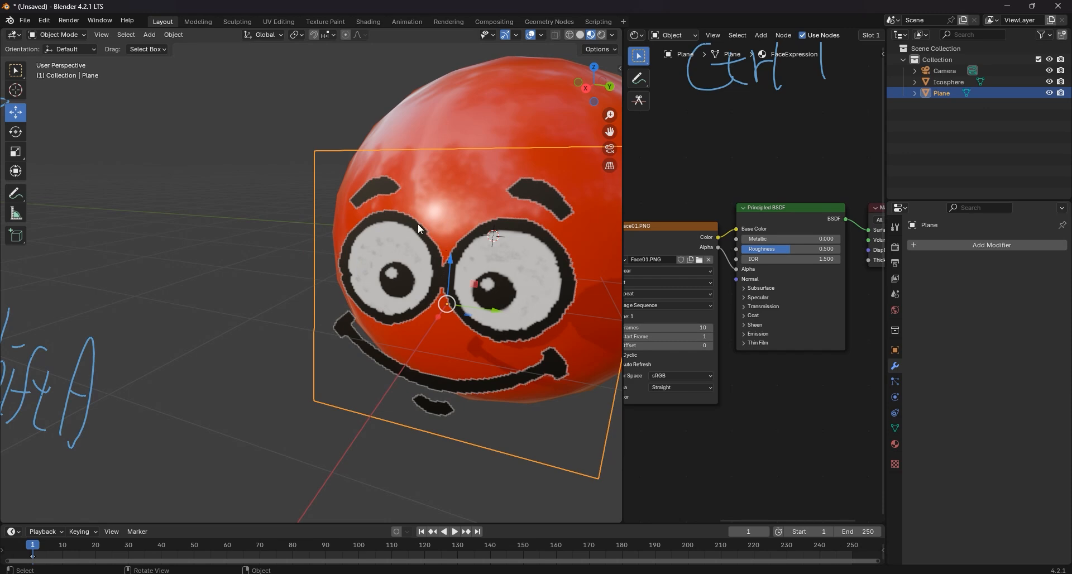
{"action": "left_click", "coordinate": [502, 143]}
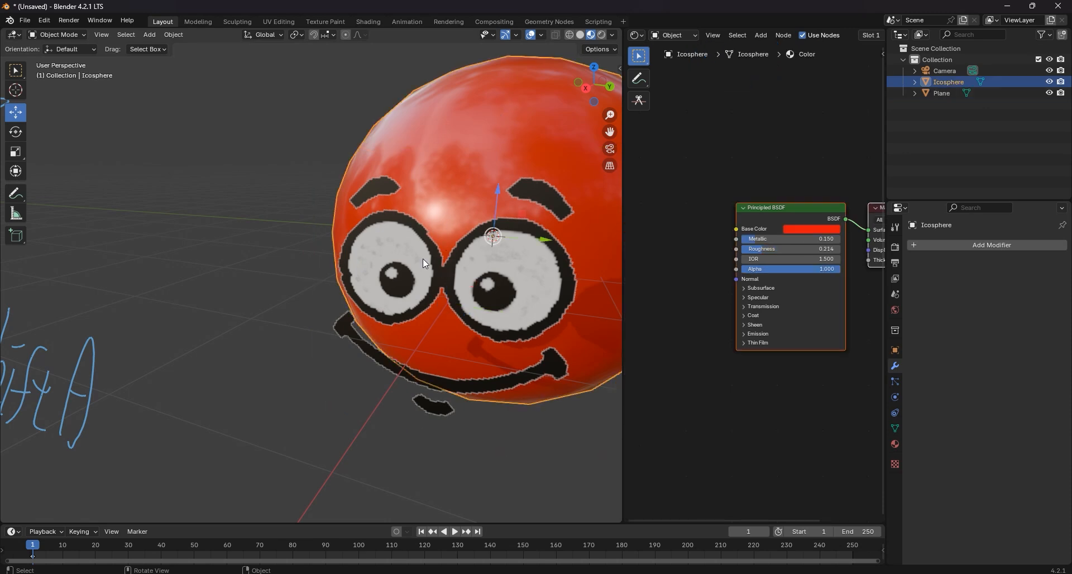
{"action": "left_click", "coordinate": [494, 253], "text": "ctrl"}
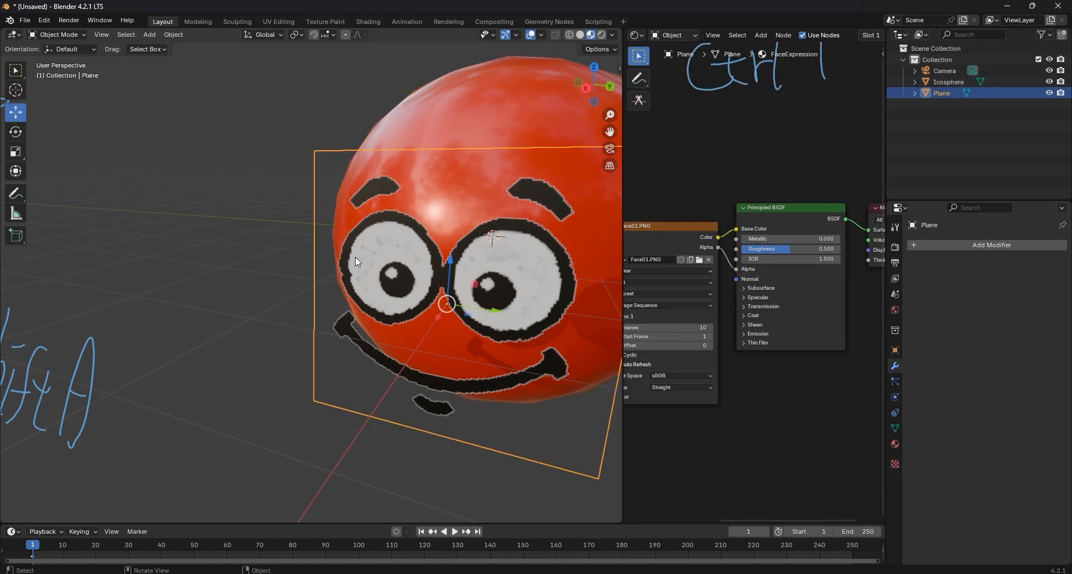
{"action": "left_click", "coordinate": [1000, 247]}
{"action": "left_click", "coordinate": [1006, 246]}
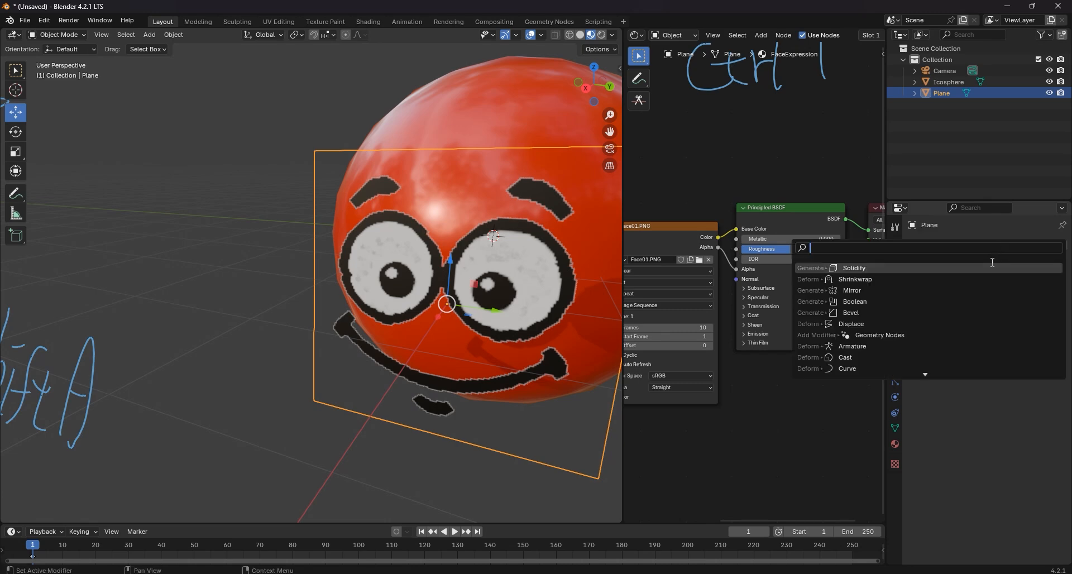
{"action": "type", "text": "wr"}
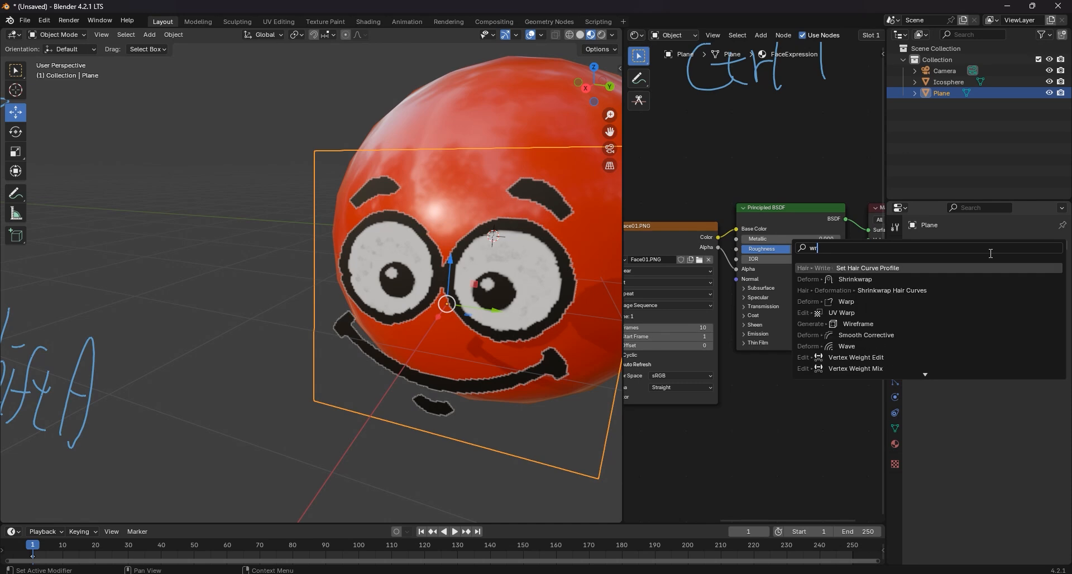
{"action": "left_click", "coordinate": [952, 279]}
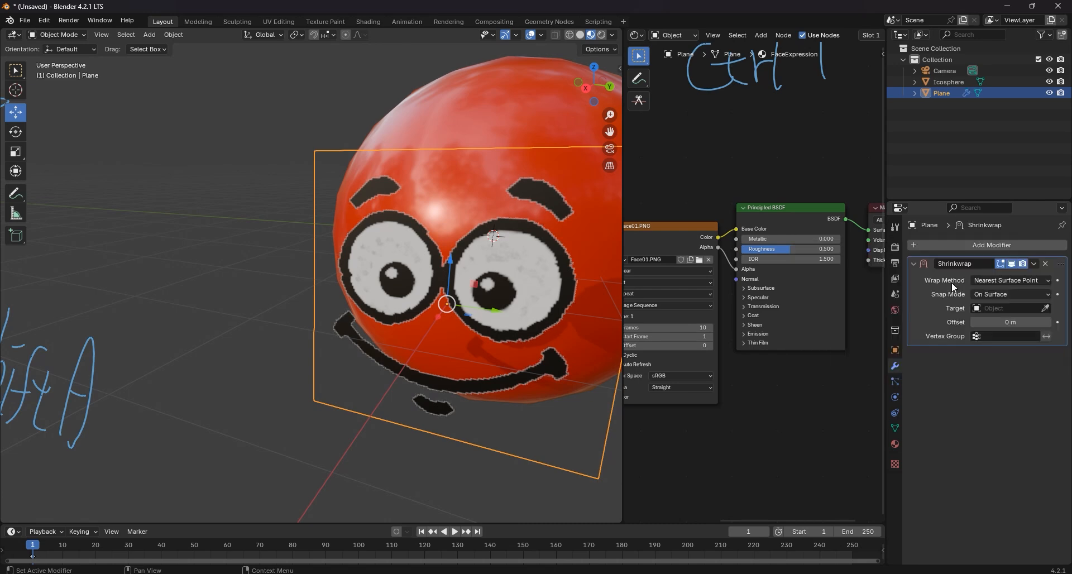
{"action": "left_click", "coordinate": [1046, 307]}
{"action": "left_click", "coordinate": [504, 117]}
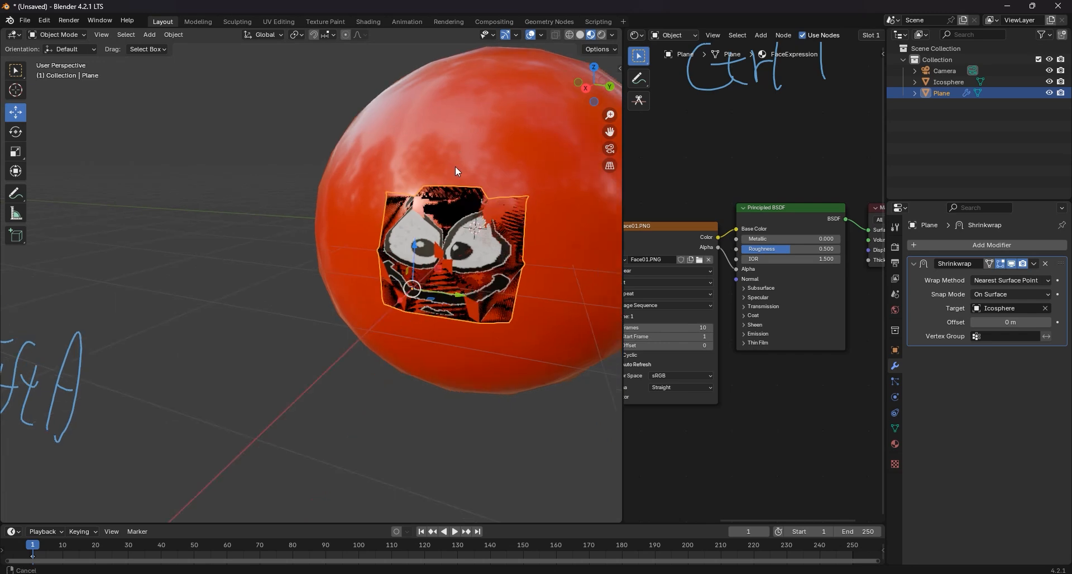
- Move the face plane about -2.1 m along the global X axis toward the sphere
{"action": "mouse_move", "coordinate": [454, 166]}
{"action": "middle_mouse_down"}
{"action": "mouse_move", "coordinate": [367, 140]}
{"action": "mouse_move", "coordinate": [382, 152]}
{"action": "middle_mouse_up"}
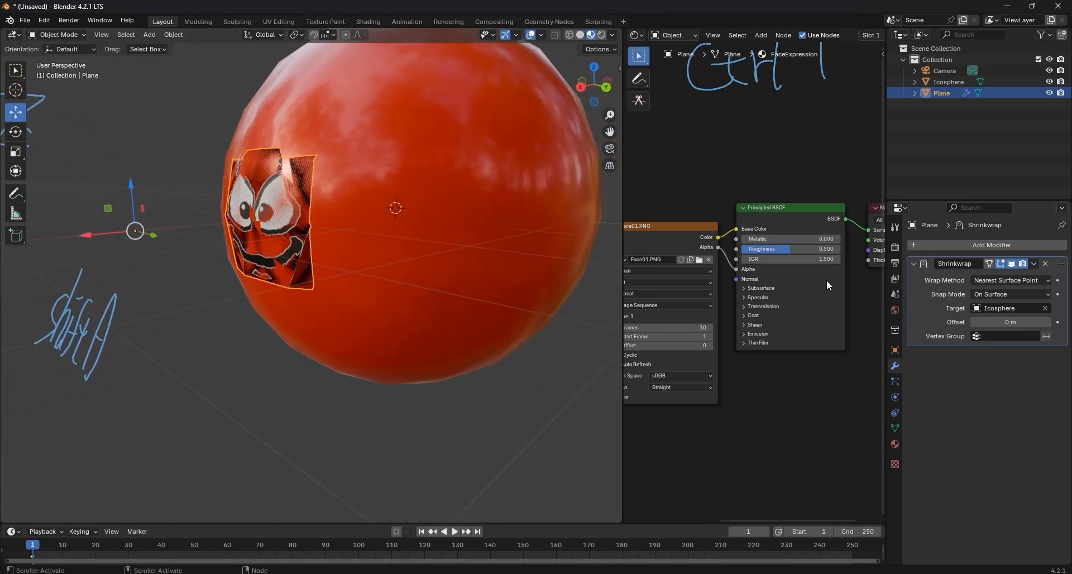
{"action": "middle_click_drag", "start_coordinate": [586, 234], "coordinate": [72, 338]}
{"action": "key", "text": "g"}
{"action": "key", "text": "x"}
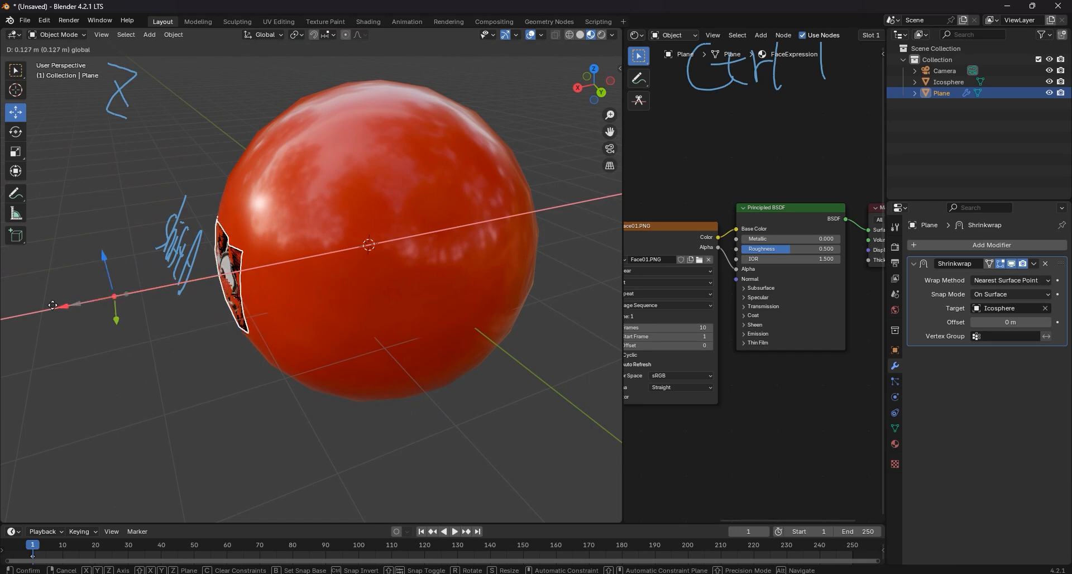
{"action": "left_click", "coordinate": [239, 271]}
{"action": "middle_click_drag", "start_coordinate": [239, 272], "coordinate": [379, 170]}
{"action": "scroll", "coordinate": [376, 176], "scroll_direction": "down", "scroll_amount": 1}
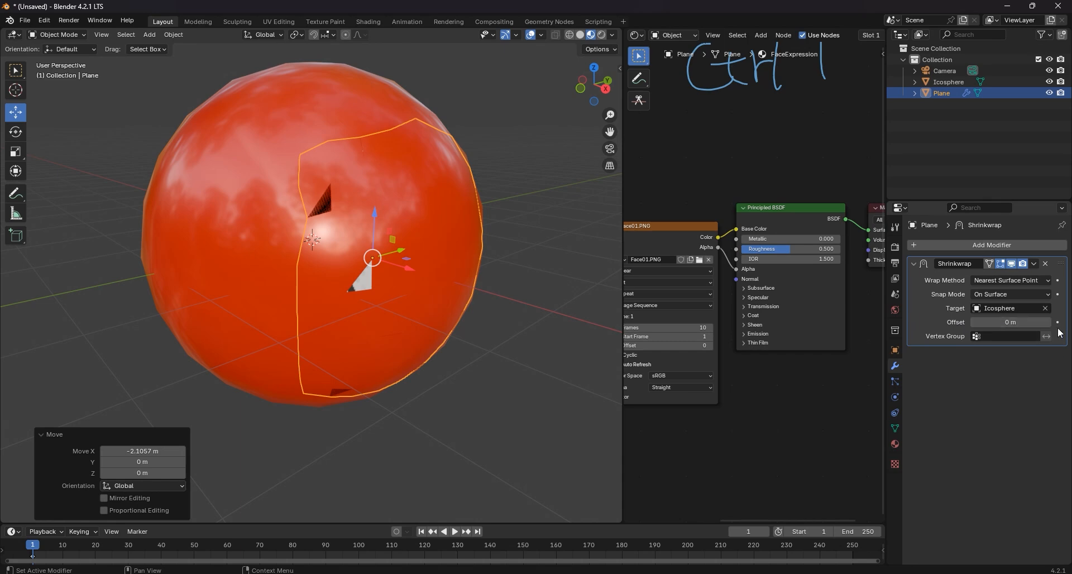
- Adjust the Shrinkwrap offset to -0.03 m and check how the face sits on the sphere
{"action": "left_click_drag", "start_coordinate": [1008, 323], "coordinate": [989, 322]}
{"action": "middle_click_drag", "start_coordinate": [514, 340], "coordinate": [474, 329]}
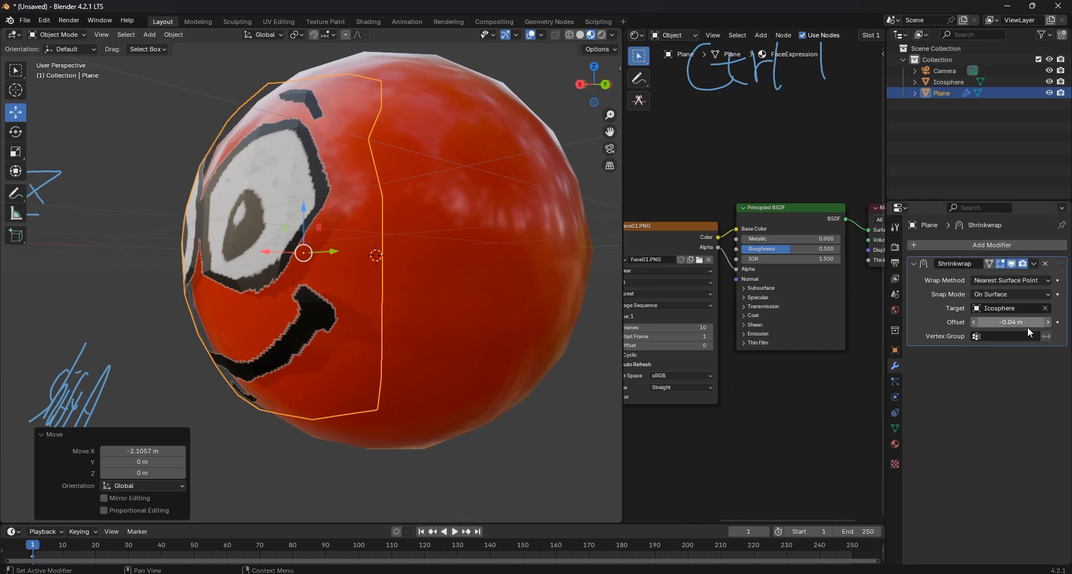
{"action": "left_click", "coordinate": [1008, 323]}
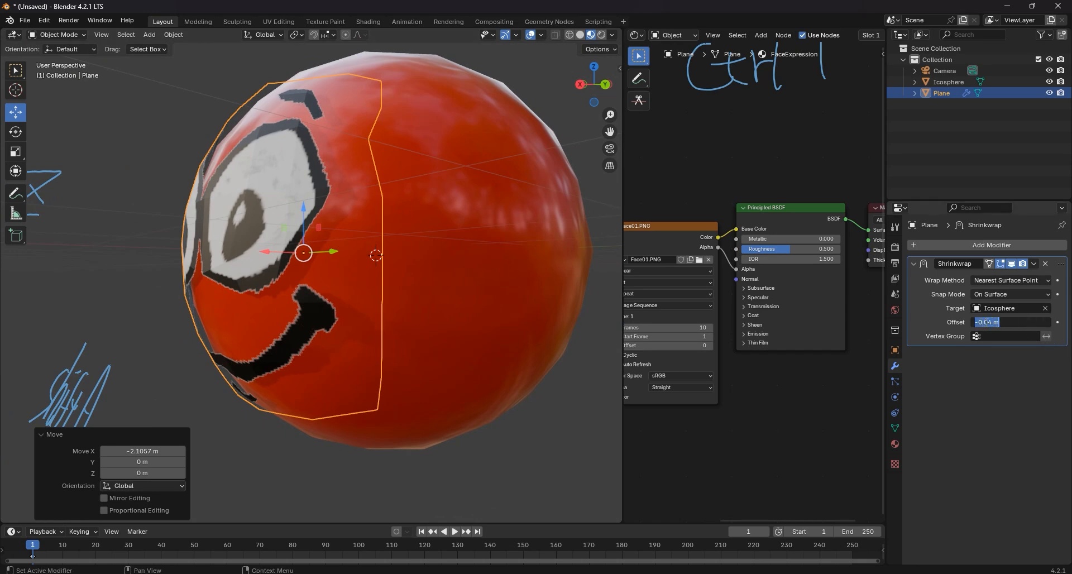
{"action": "left_click", "coordinate": [989, 322]}
{"action": "key", "text": "Return"}
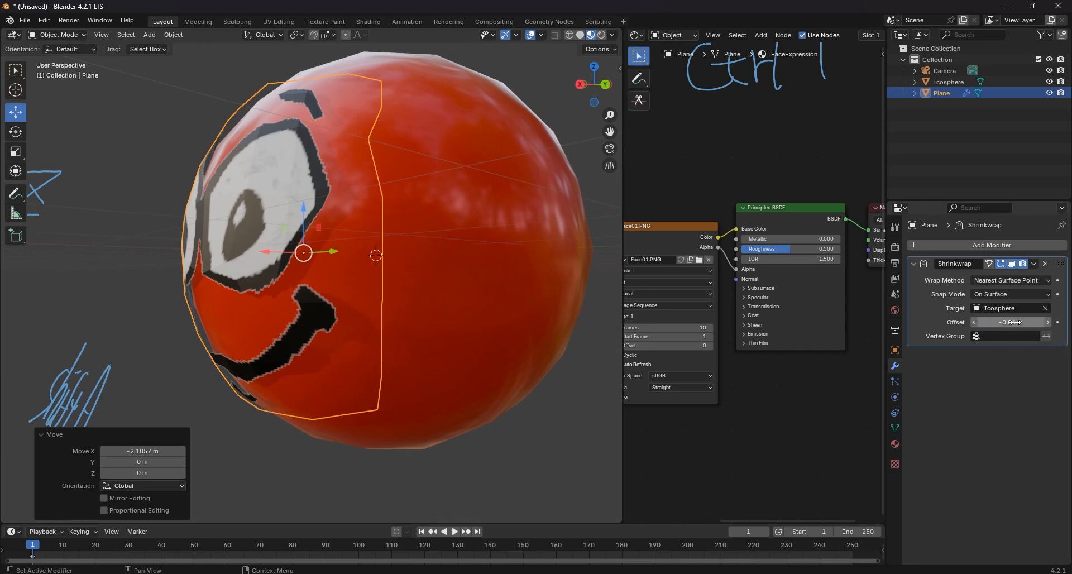
{"action": "mouse_move", "coordinate": [1003, 323]}
{"action": "left_mouse_down"}
{"action": "mouse_move", "coordinate": [1014, 322]}
{"action": "mouse_move", "coordinate": [1004, 323]}
{"action": "left_mouse_up"}
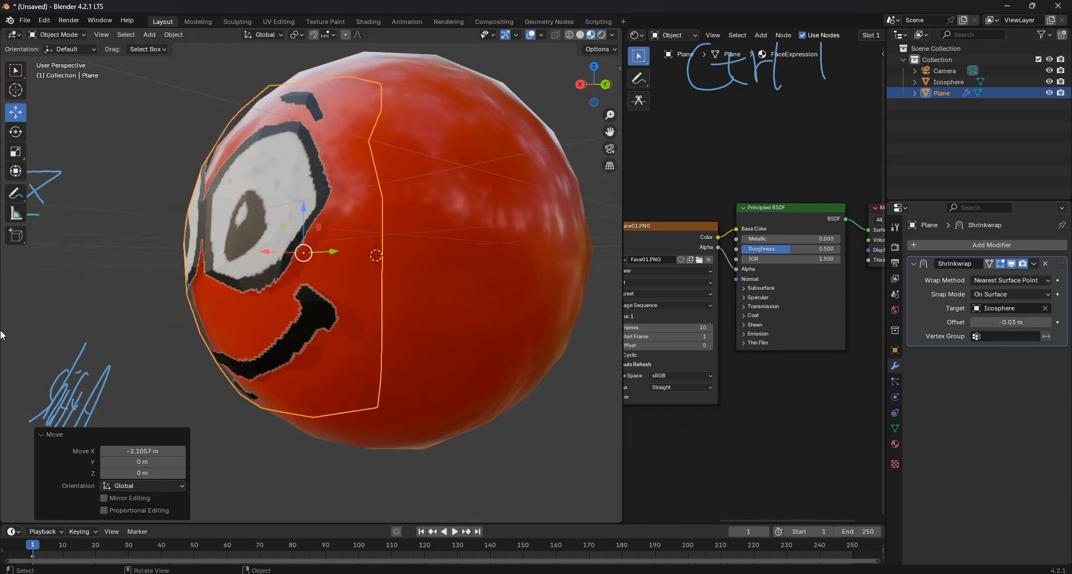
{"action": "middle_click_drag", "start_coordinate": [262, 209], "coordinate": [283, 189]}
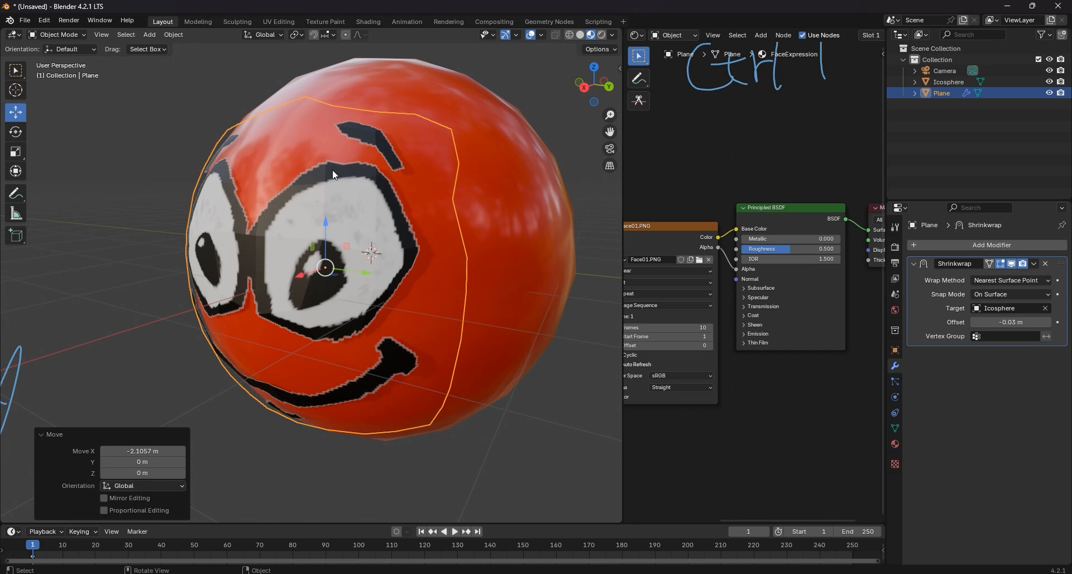
- Compare the face with the Shrinkwrap's viewport display off and on, and remove the modifier from the plane
{"action": "key", "text": "Tab"}
{"action": "key", "text": "Tab"}
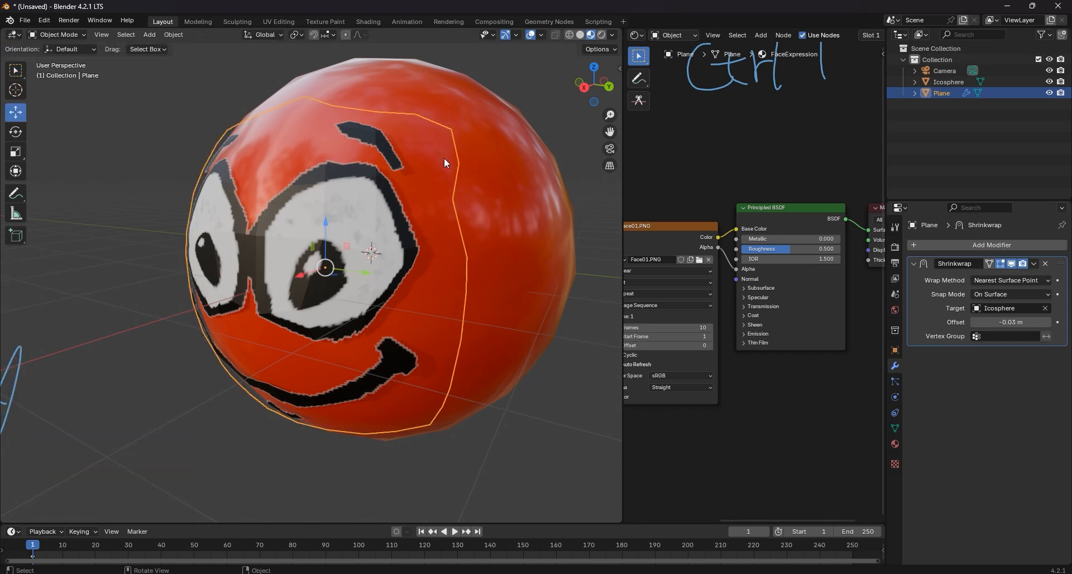
{"action": "key", "text": "Tab"}
{"action": "scroll", "coordinate": [385, 189], "scroll_direction": "up", "scroll_amount": 1}
{"action": "mouse_move", "coordinate": [386, 190]}
{"action": "middle_mouse_down"}
{"action": "mouse_move", "coordinate": [336, 206]}
{"action": "mouse_move", "coordinate": [391, 208]}
{"action": "middle_mouse_up"}
{"action": "scroll", "coordinate": [336, 206], "scroll_direction": "down", "scroll_amount": 8}
{"action": "left_click", "coordinate": [1012, 264]}
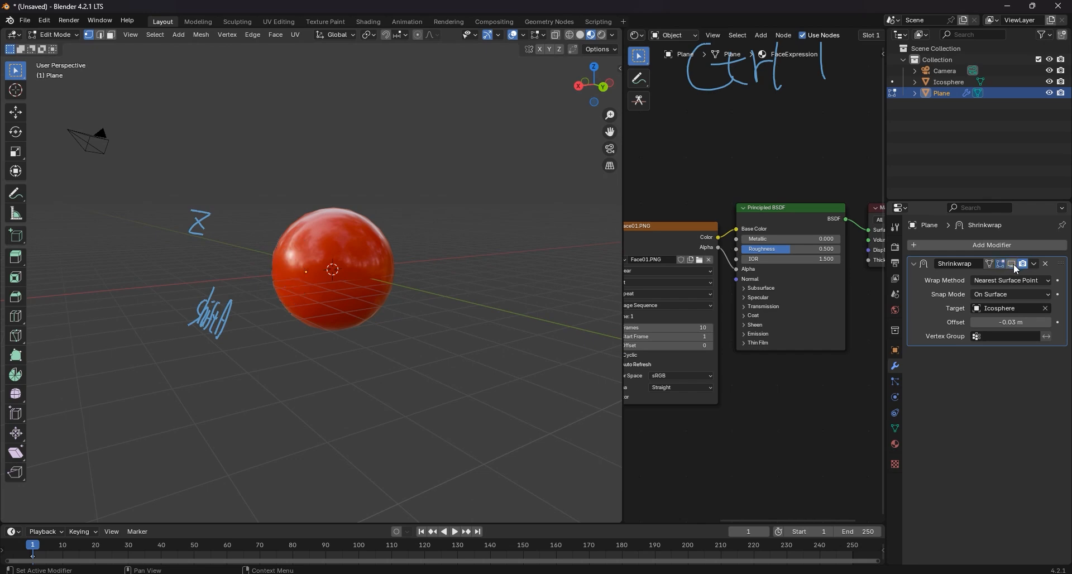
{"action": "left_click", "coordinate": [1013, 264]}
{"action": "scroll", "coordinate": [586, 268], "scroll_direction": "down", "scroll_amount": 2}
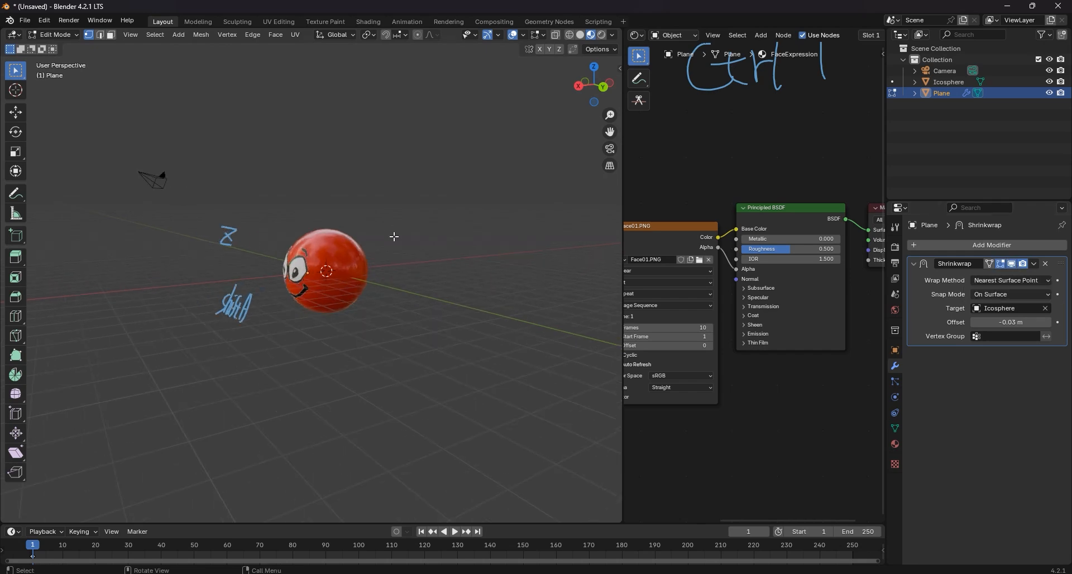
{"action": "left_click", "coordinate": [1045, 262]}
{"action": "scroll", "coordinate": [352, 221], "scroll_direction": "up", "scroll_amount": 4}
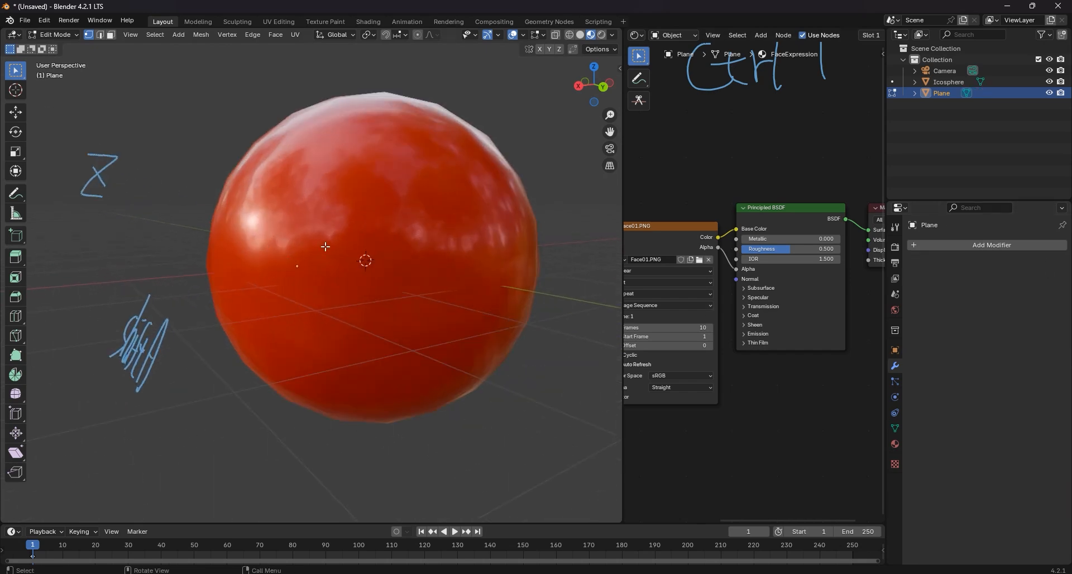
{"action": "key", "text": "Tab"}
- Hide the icosphere in the viewport and select the face plane
{"action": "left_click", "coordinate": [380, 221]}
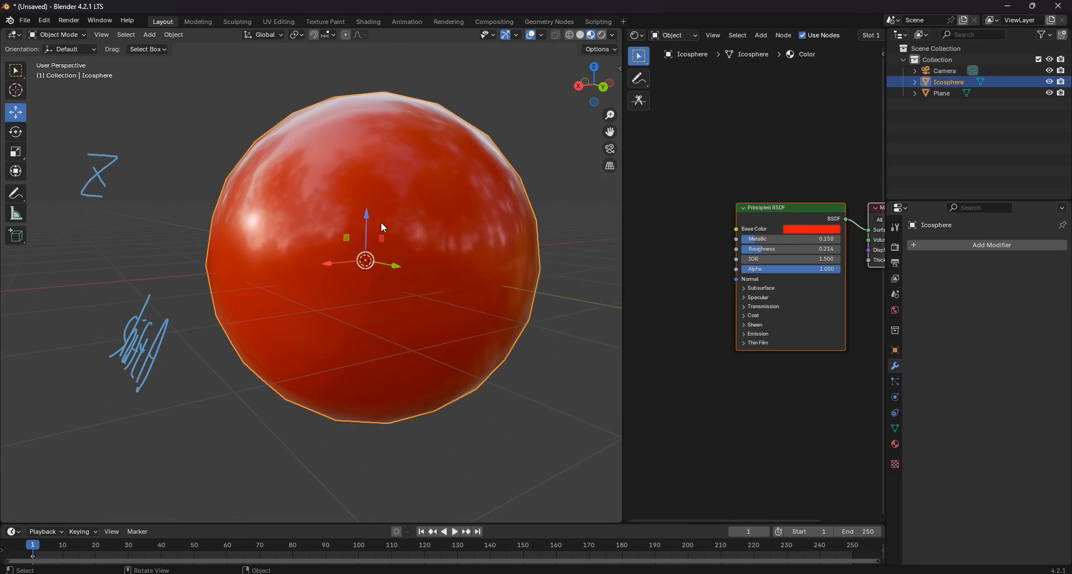
{"action": "key", "text": "h"}
{"action": "left_click", "coordinate": [310, 237]}
{"action": "scroll", "coordinate": [314, 233], "scroll_direction": "up", "scroll_amount": 1}
{"action": "middle_click_drag", "start_coordinate": [314, 232], "coordinate": [331, 233]}
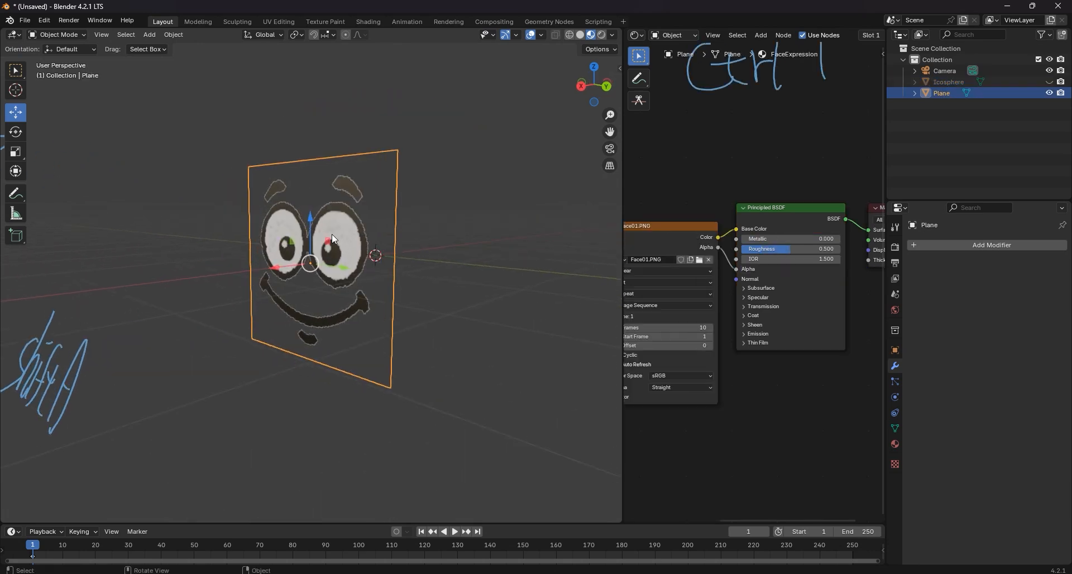
- Enter Edit Mode on the face plane, write an "A" annotation beside it and select the whole mesh
{"action": "key", "text": "Tab"}
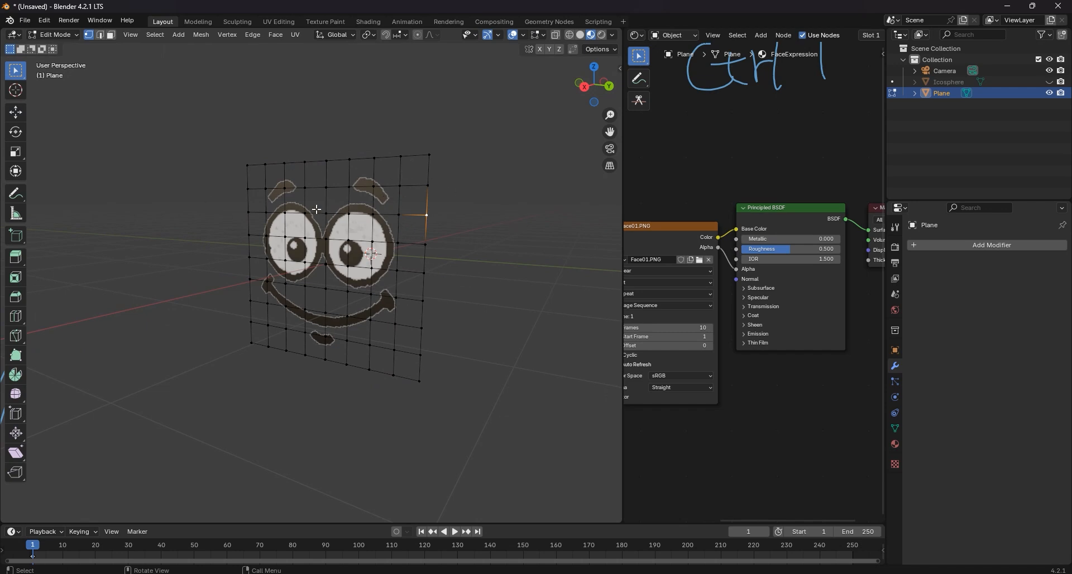
{"action": "mouse_move", "coordinate": [104, 258]}
{"action": "left_mouse_down"}
{"action": "mouse_move", "coordinate": [123, 185]}
{"action": "mouse_move", "coordinate": [135, 251]}
{"action": "mouse_move", "coordinate": [116, 226]}
{"action": "mouse_move", "coordinate": [126, 225]}
{"action": "left_mouse_up"}
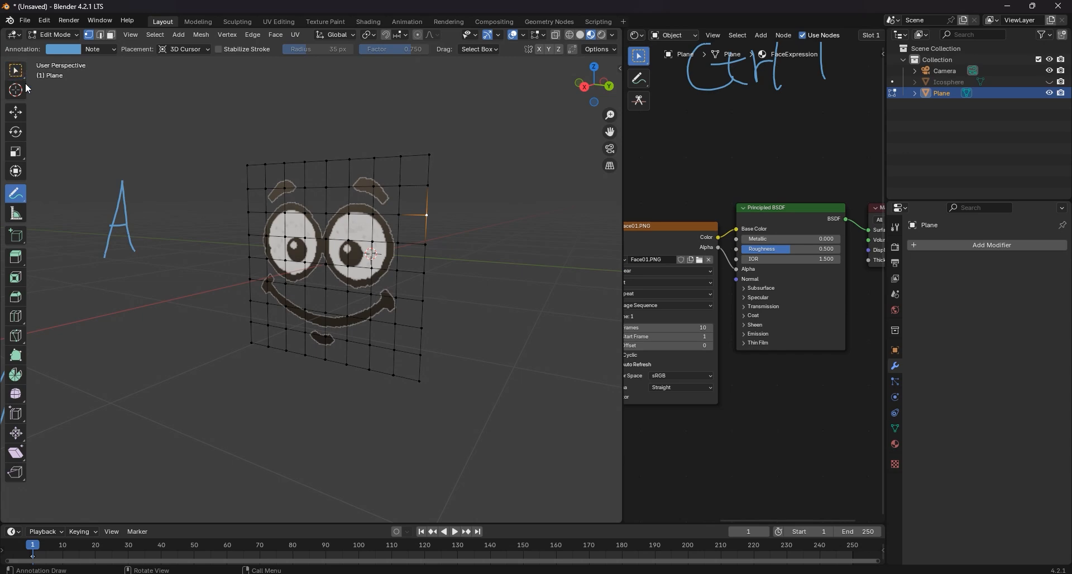
{"action": "key", "text": "a"}
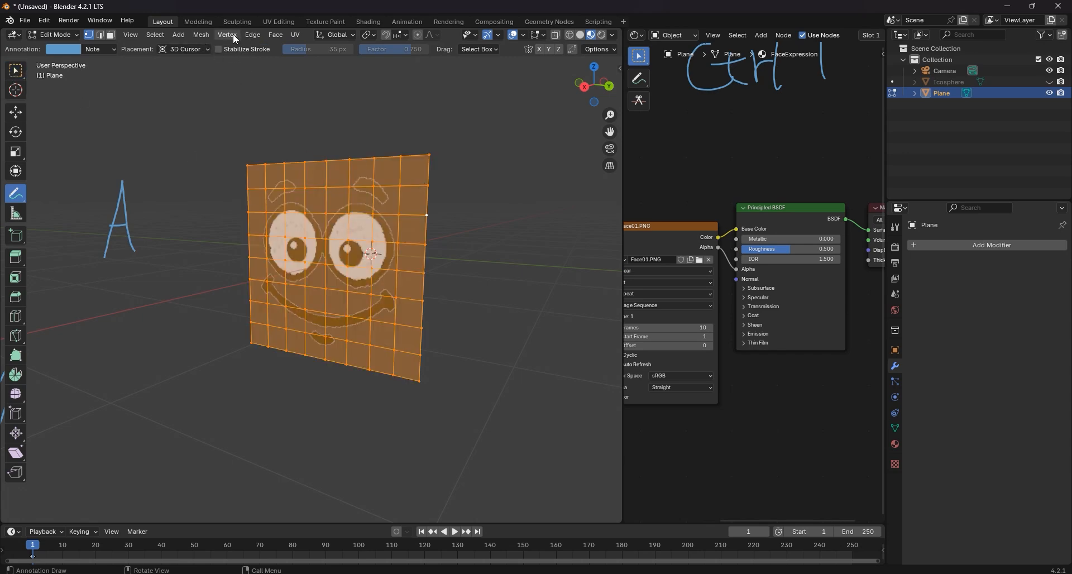
- Try triangulating all of the plane's selected faces and undo the triangulation
{"action": "left_click", "coordinate": [201, 35]}
{"action": "mouse_move", "coordinate": [236, 66]}
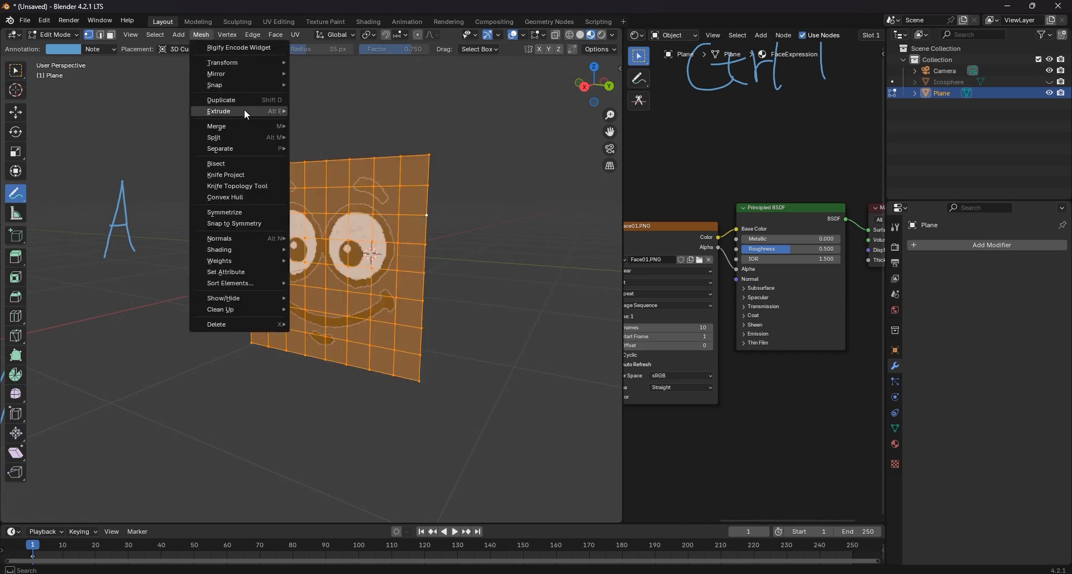
{"action": "left_click", "coordinate": [276, 35]}
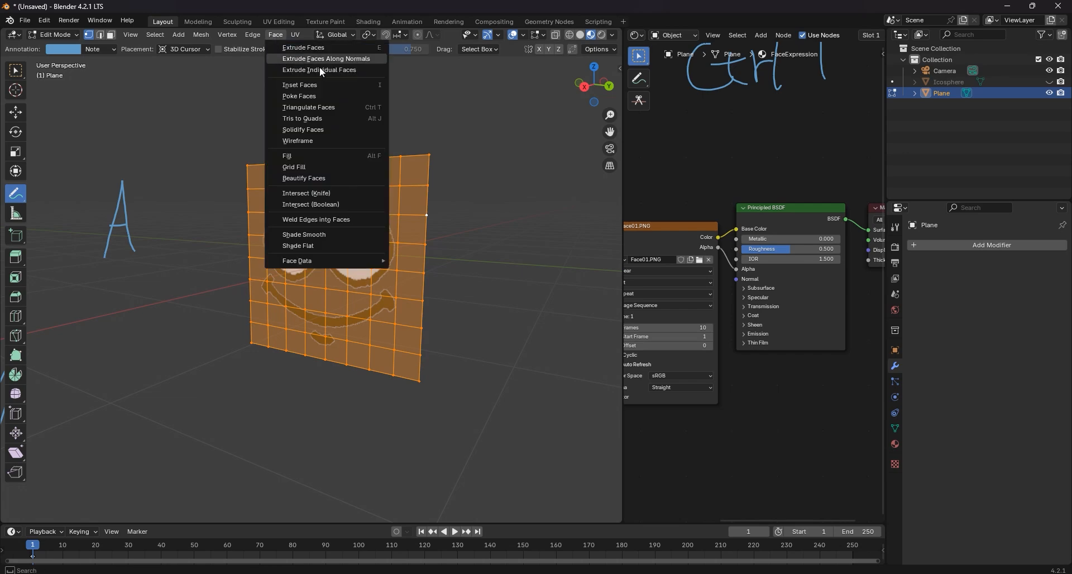
{"action": "left_click", "coordinate": [338, 110]}
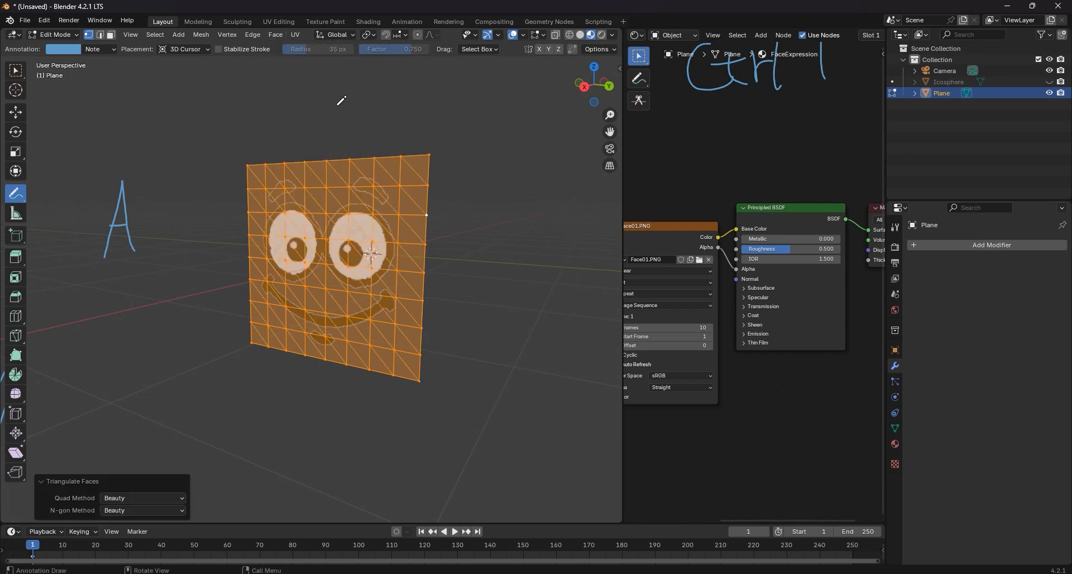
{"action": "key", "text": "ctrl+z"}
- Apply Poke Faces to all selected faces of the plane
{"action": "left_click", "coordinate": [277, 36]}
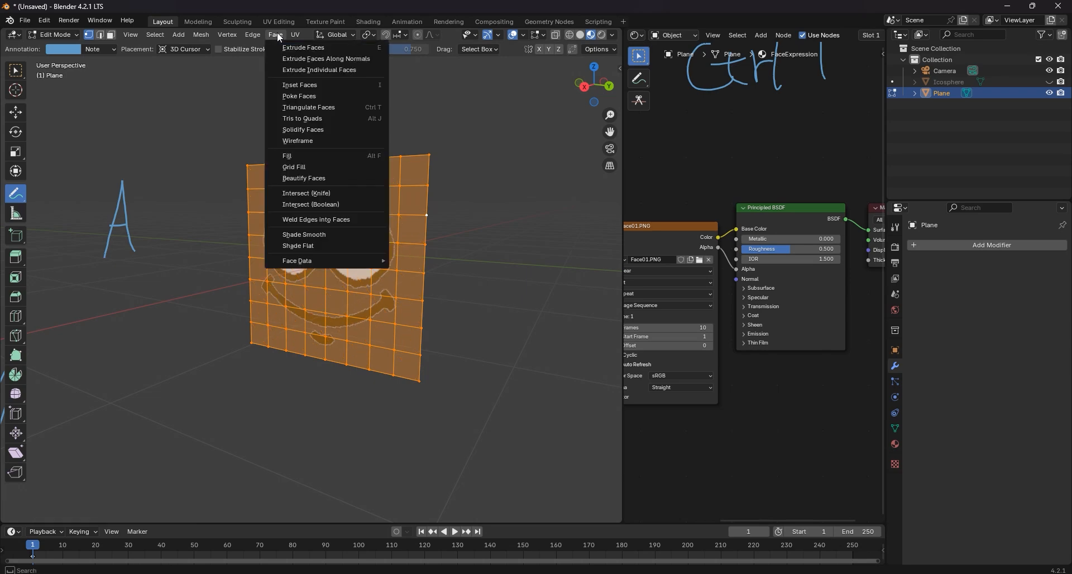
{"action": "left_click", "coordinate": [315, 96]}
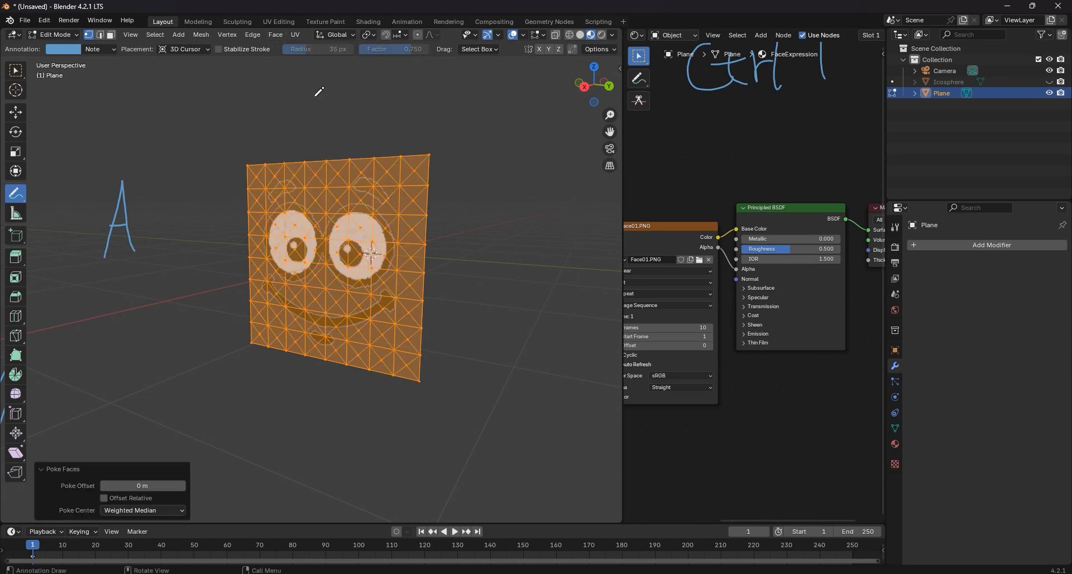
- Drop the Annotate tool and return the face plane from Edit Mode to Object Mode
{"action": "left_click", "coordinate": [16, 70]}
{"action": "middle_click_drag", "start_coordinate": [327, 192], "coordinate": [332, 209]}
{"action": "key", "text": "Tab"}
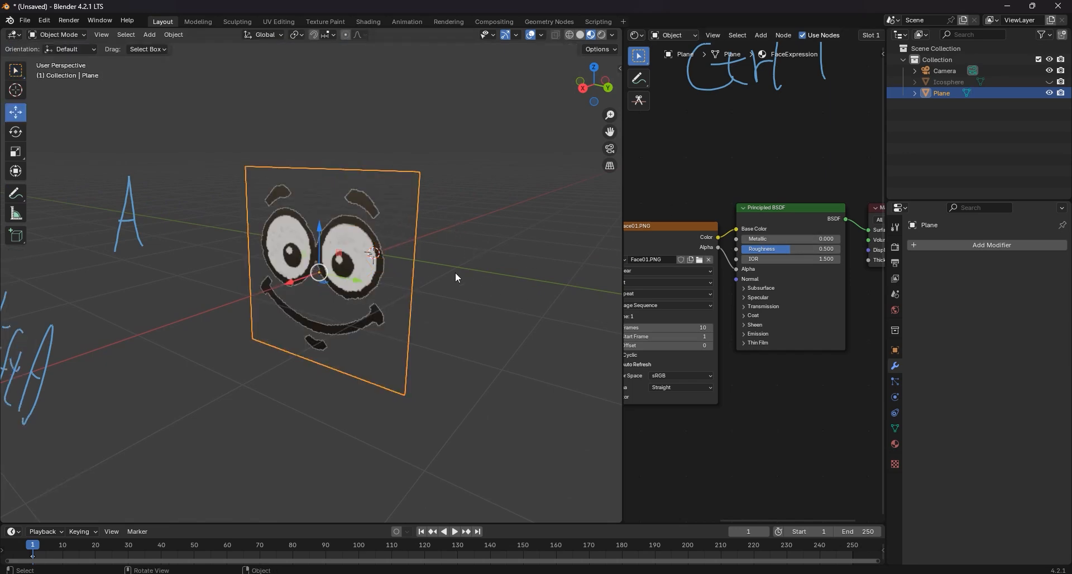
- Write an "Alt H" annotation beside the face plane and unhide the icosphere
{"action": "left_click", "coordinate": [16, 194]}
{"action": "mouse_move", "coordinate": [62, 149]}
{"action": "left_mouse_down"}
{"action": "mouse_move", "coordinate": [85, 143]}
{"action": "mouse_move", "coordinate": [81, 130]}
{"action": "mouse_move", "coordinate": [89, 146]}
{"action": "left_mouse_up"}
{"action": "left_click_drag", "start_coordinate": [104, 110], "coordinate": [107, 147]}
{"action": "mouse_move", "coordinate": [96, 124]}
{"action": "left_mouse_down"}
{"action": "mouse_move", "coordinate": [113, 123]}
{"action": "mouse_move", "coordinate": [132, 158]}
{"action": "mouse_move", "coordinate": [146, 136]}
{"action": "mouse_move", "coordinate": [147, 157]}
{"action": "left_mouse_up"}
{"action": "key", "text": "w"}
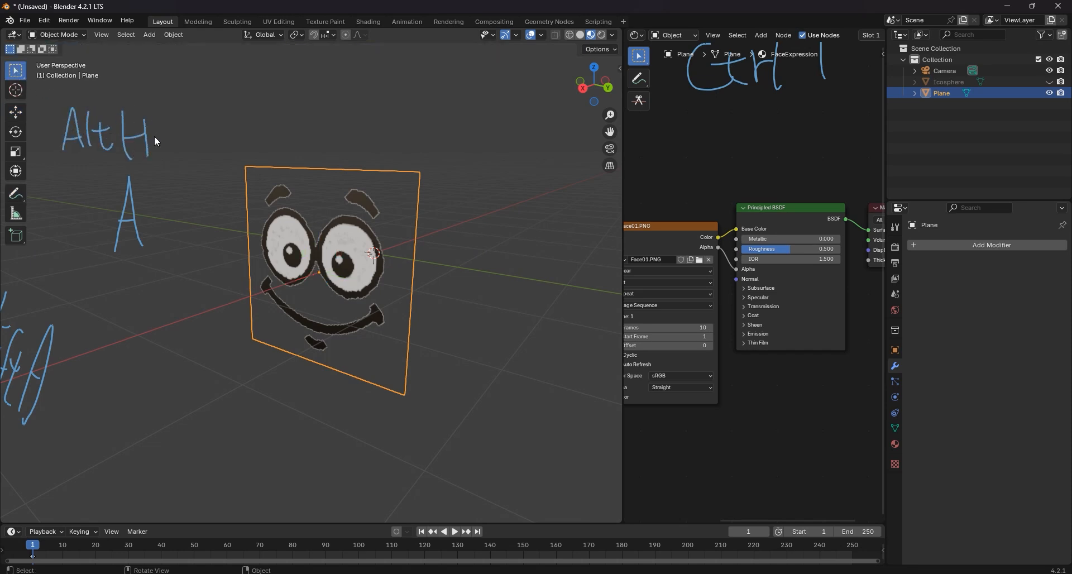
{"action": "key", "text": "b"}
{"action": "left_click", "coordinate": [17, 71]}
{"action": "key", "text": "alt+h"}
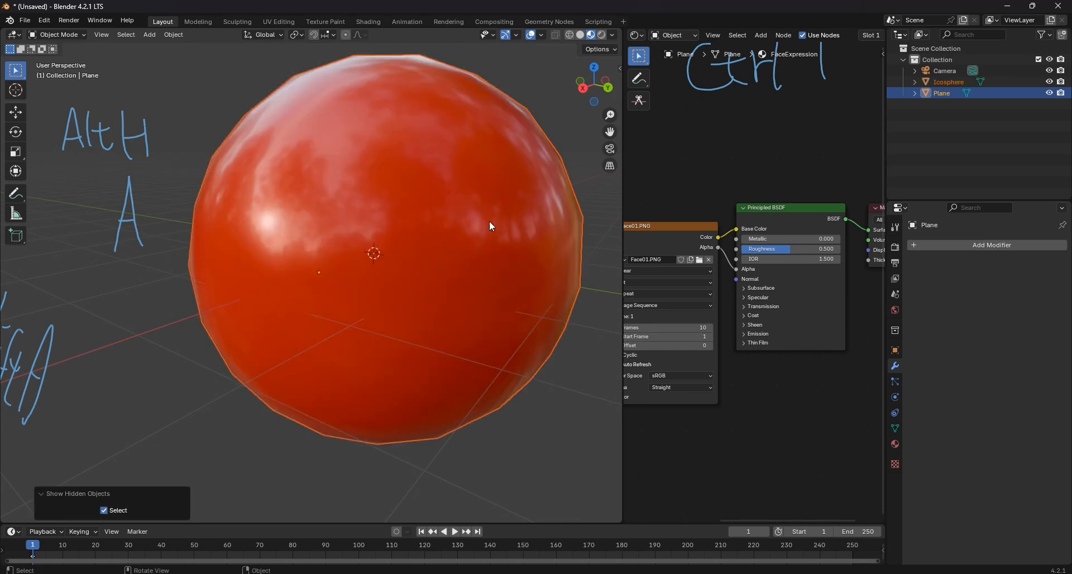
- Select only the face plane and move it about 1.1 m along X, out in front of the sphere
{"action": "mouse_move", "coordinate": [490, 222]}
{"action": "middle_mouse_down"}
{"action": "mouse_move", "coordinate": [395, 246]}
{"action": "mouse_move", "coordinate": [347, 236]}
{"action": "mouse_move", "coordinate": [353, 250]}
{"action": "mouse_move", "coordinate": [340, 257]}
{"action": "middle_mouse_up"}
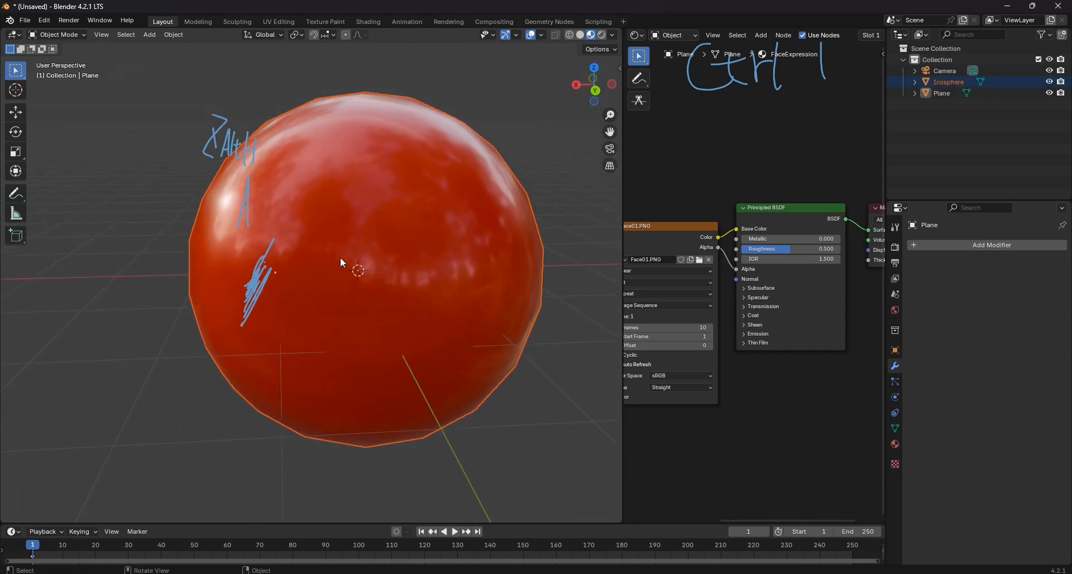
{"action": "scroll", "coordinate": [340, 257], "scroll_direction": "up", "scroll_amount": 8}
{"action": "left_click", "coordinate": [96, 162]}
{"action": "scroll", "coordinate": [479, 246], "scroll_direction": "down", "scroll_amount": 10}
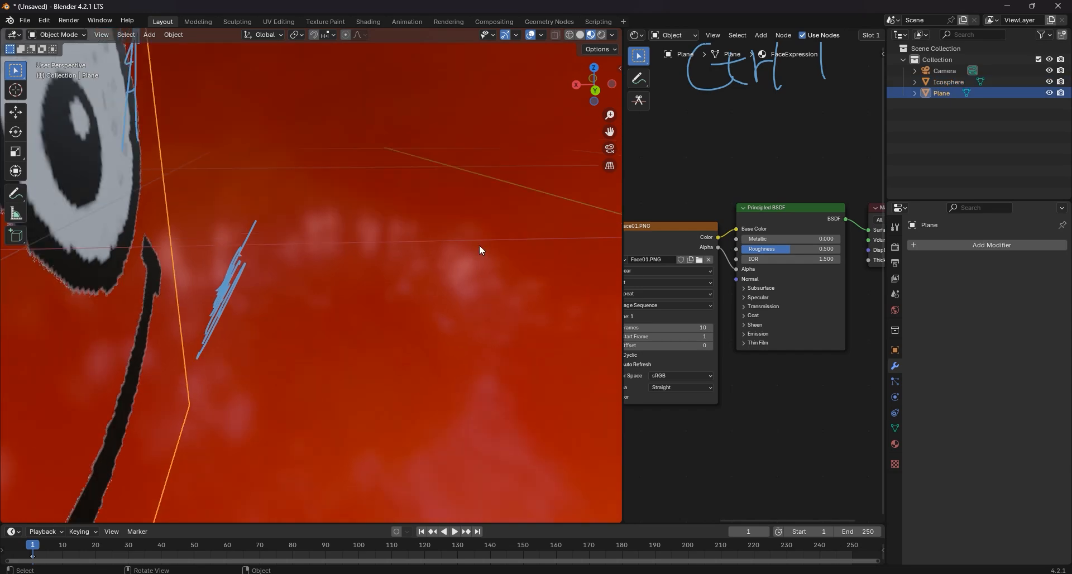
{"action": "left_click", "coordinate": [17, 116]}
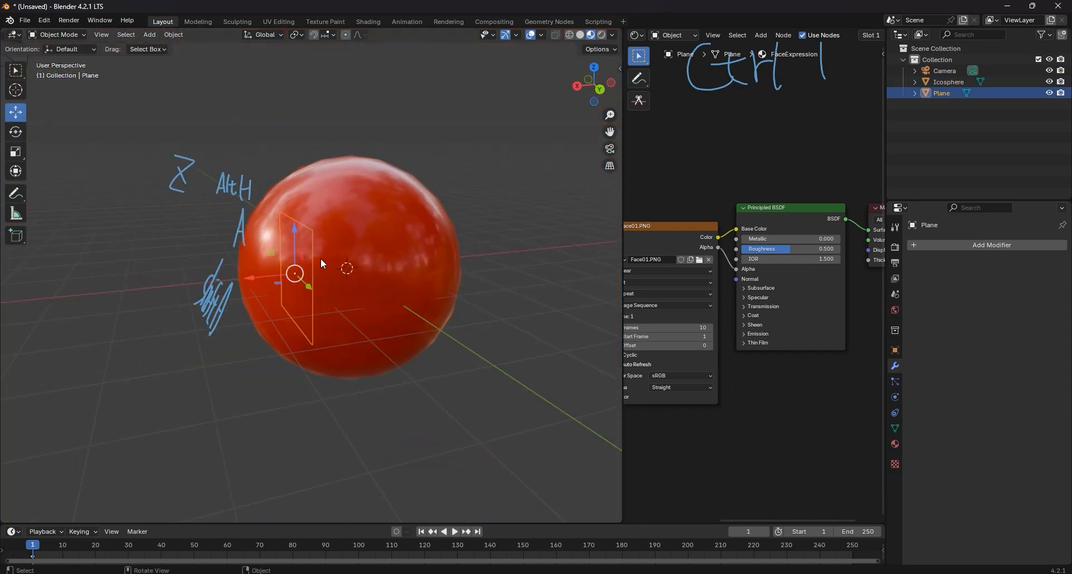
{"action": "left_click_drag", "start_coordinate": [261, 279], "coordinate": [197, 289]}
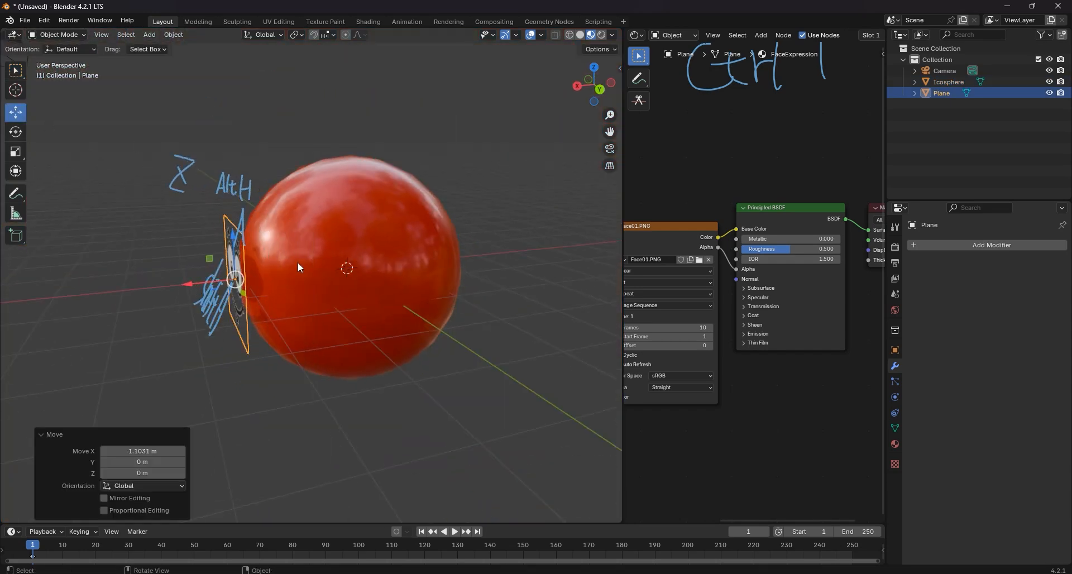
- Scale the face plane by 1.2 and shift it about 0.09 m back along X towards the sphere
{"action": "middle_click_drag", "start_coordinate": [300, 268], "coordinate": [363, 266]}
{"action": "key", "text": "s"}
{"action": "left_click", "coordinate": [388, 293]}
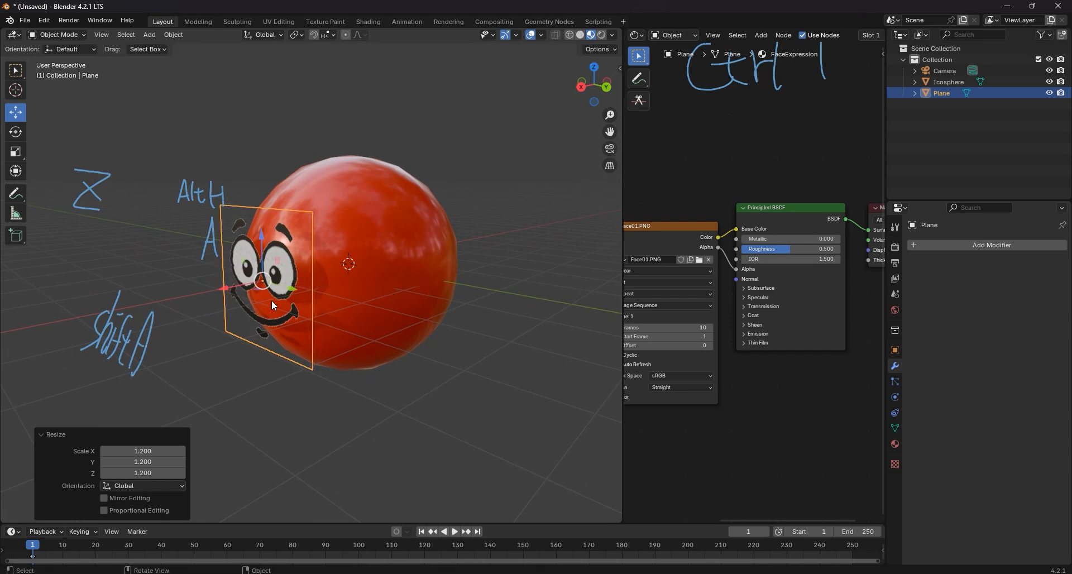
{"action": "left_click_drag", "start_coordinate": [234, 286], "coordinate": [239, 286]}
- Add a Shrinkwrap modifier to the face plane with the Icosphere as its target
{"action": "left_click", "coordinate": [1021, 246]}
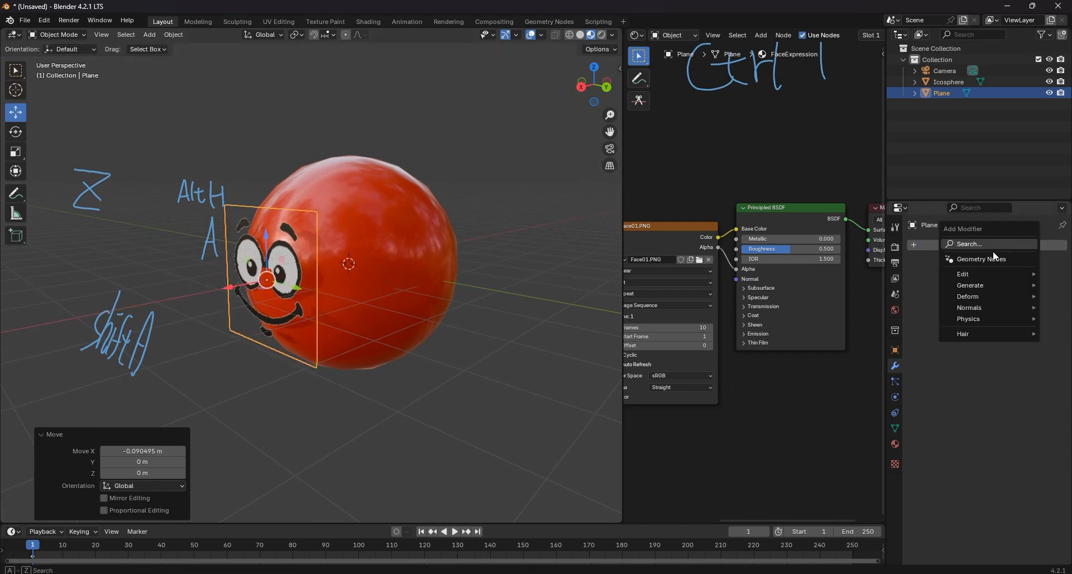
{"action": "left_click", "coordinate": [975, 246]}
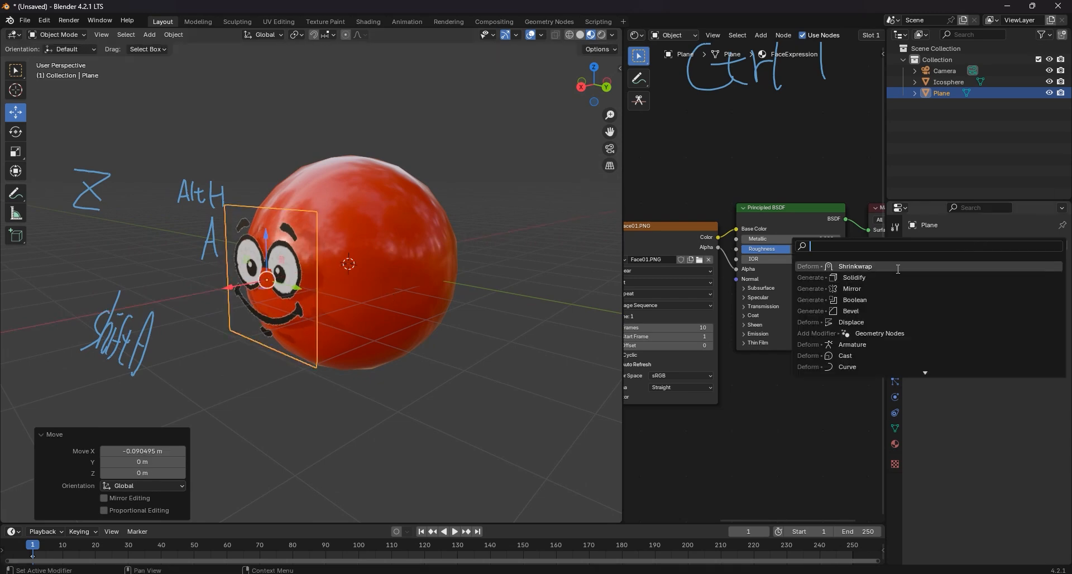
{"action": "left_click", "coordinate": [898, 268]}
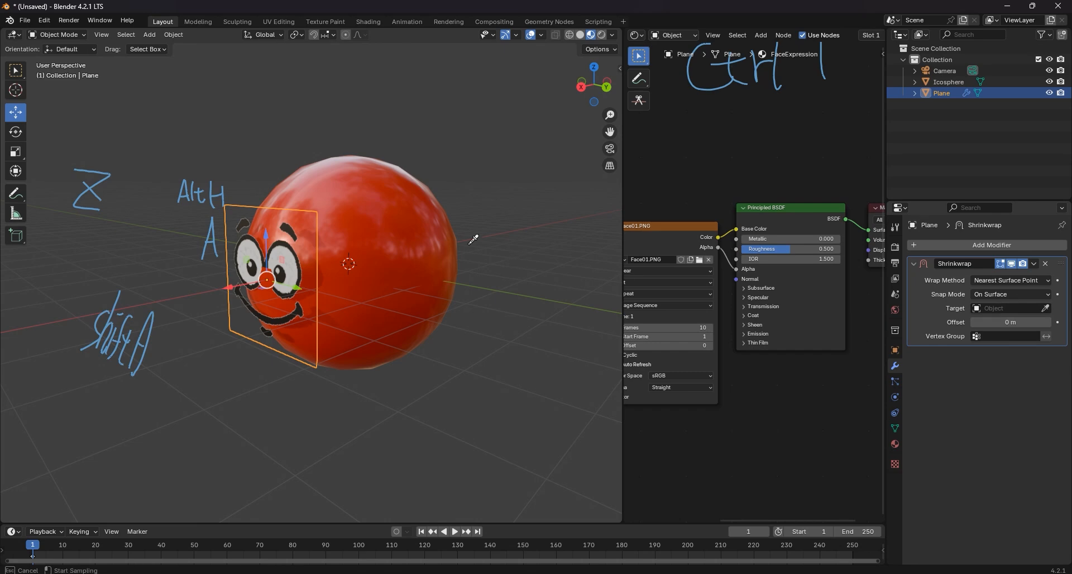
{"action": "key", "text": "ctrl+z"}
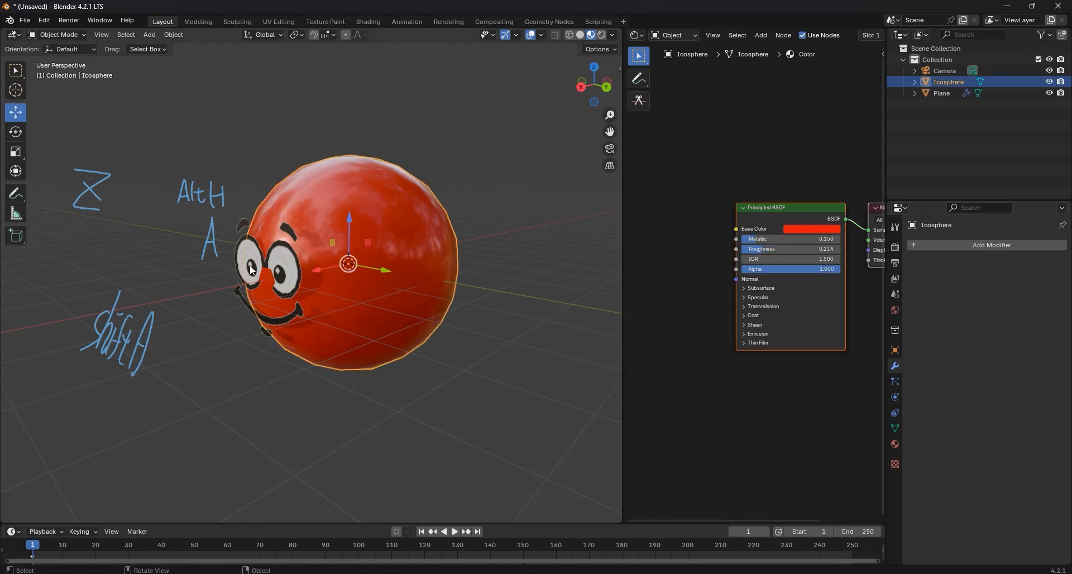
{"action": "key", "text": "ctrl+shift+z"}
{"action": "left_click", "coordinate": [1045, 308]}
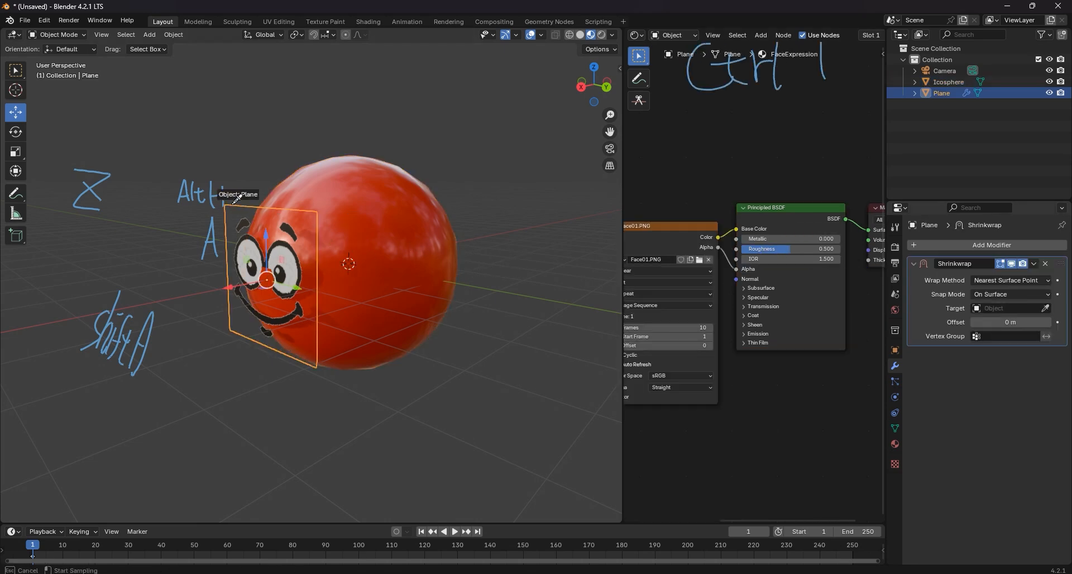
{"action": "left_click", "coordinate": [347, 206]}
- Set the Shrinkwrap offset to 0.03 m and play the face animation briefly before returning to frame 1
{"action": "middle_click_drag", "start_coordinate": [349, 246], "coordinate": [310, 247]}
{"action": "scroll", "coordinate": [309, 246], "scroll_direction": "up", "scroll_amount": 3}
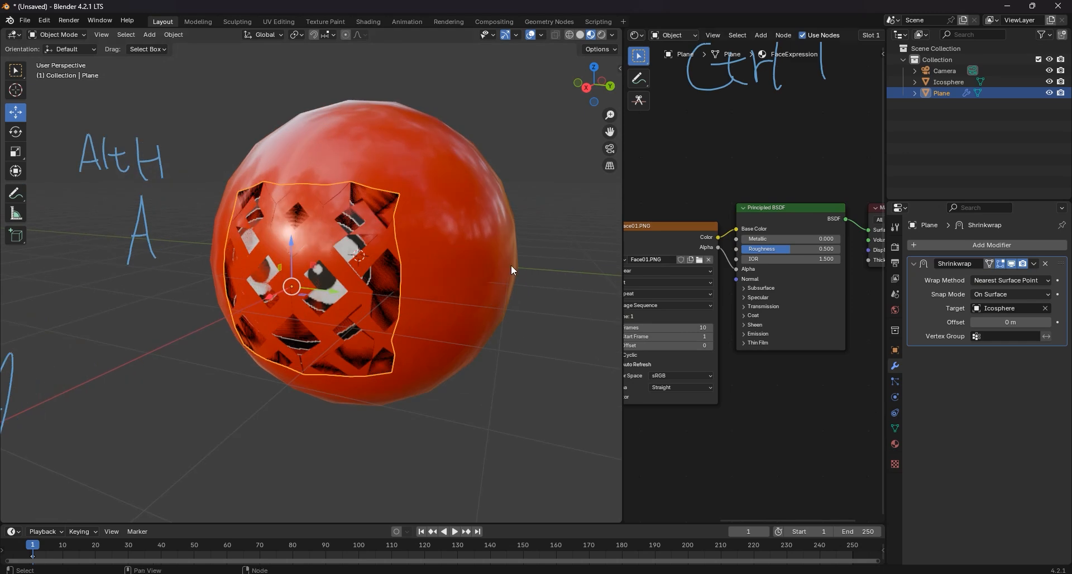
{"action": "left_click_drag", "start_coordinate": [989, 324], "coordinate": [1011, 324]}
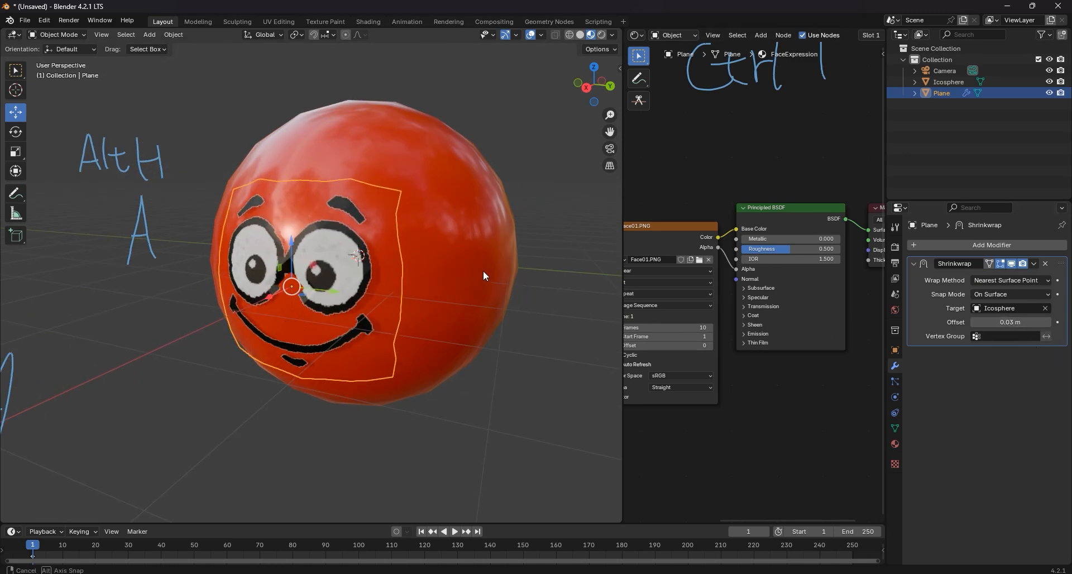
{"action": "mouse_move", "coordinate": [484, 269]}
{"action": "middle_mouse_down"}
{"action": "mouse_move", "coordinate": [495, 281]}
{"action": "mouse_move", "coordinate": [518, 257]}
{"action": "mouse_move", "coordinate": [494, 265]}
{"action": "middle_mouse_up"}
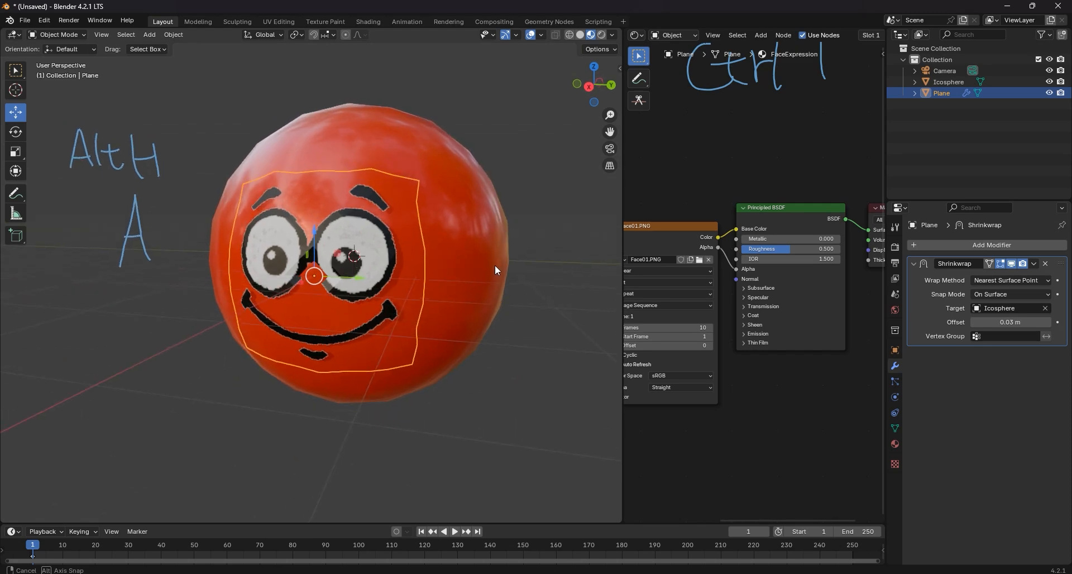
{"action": "left_click", "coordinate": [456, 532]}
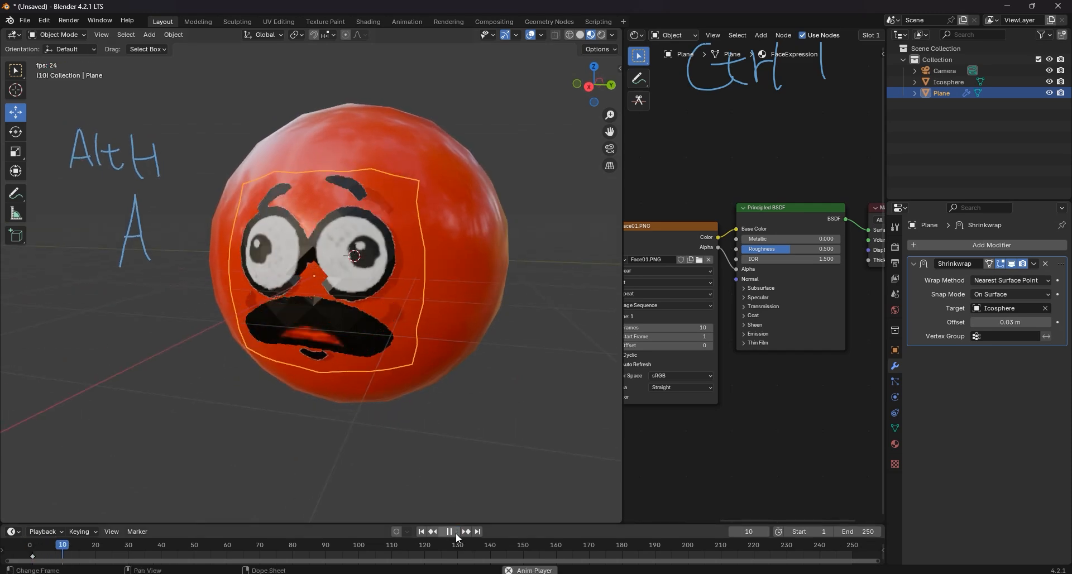
{"action": "left_click", "coordinate": [422, 533]}
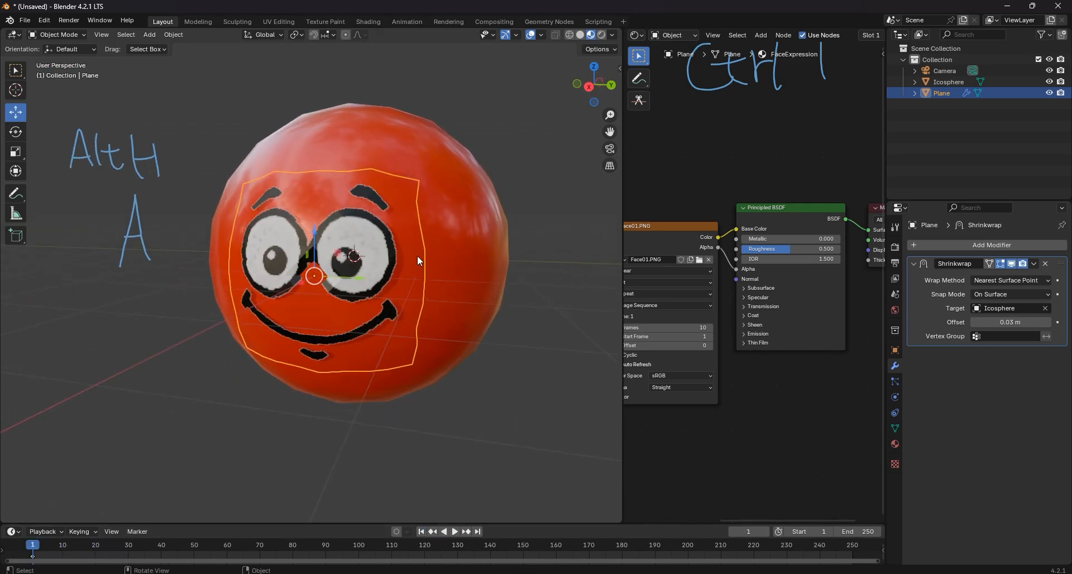
- Parent the face plane to the icosphere using Object (Keep Transform), and clear the selection
{"action": "left_click", "coordinate": [424, 143], "text": "shift"}
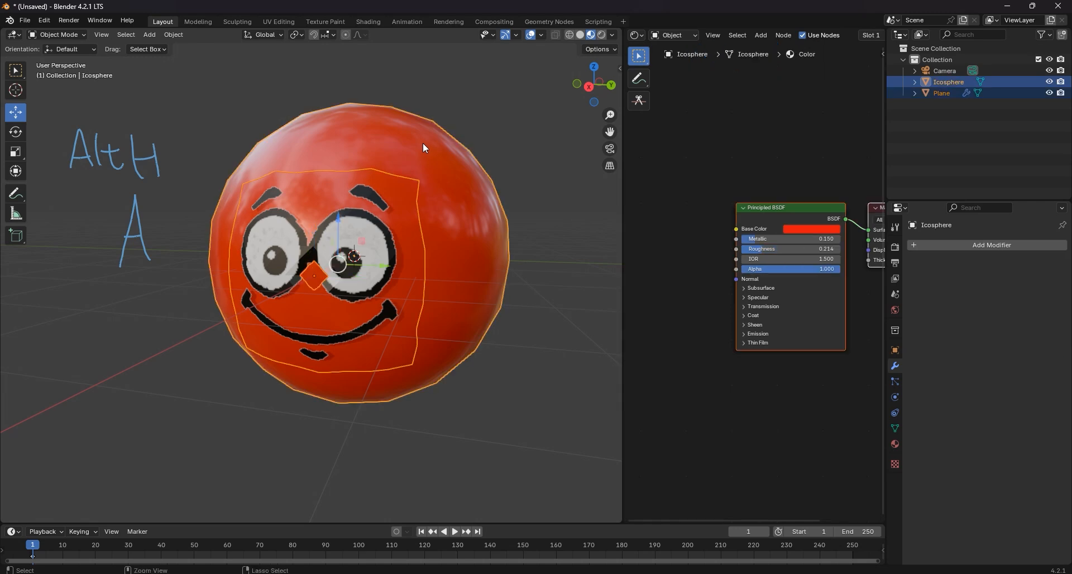
{"action": "key", "text": "ctrl+p"}
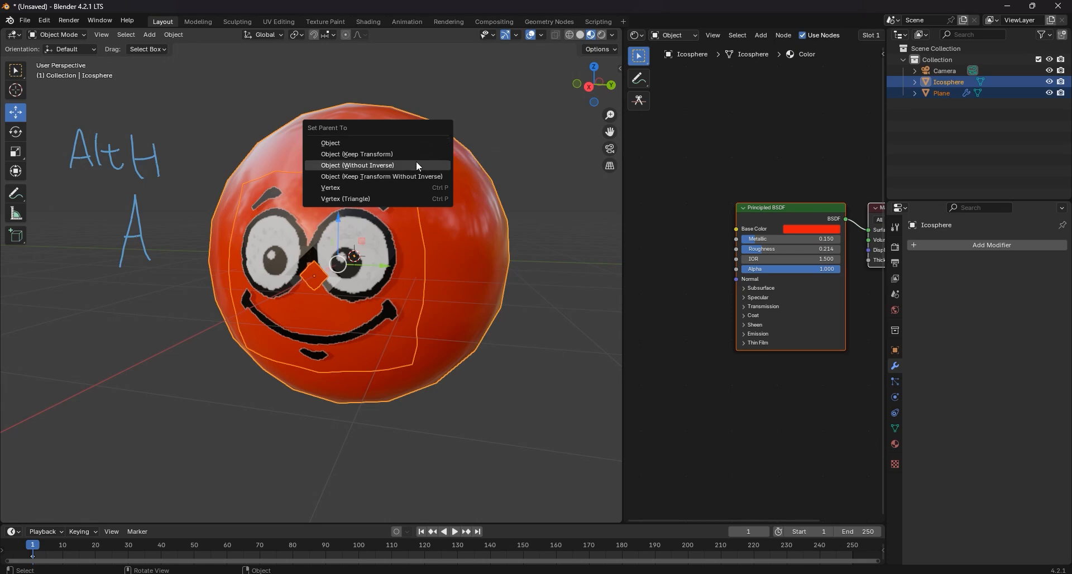
{"action": "left_click", "coordinate": [414, 155]}
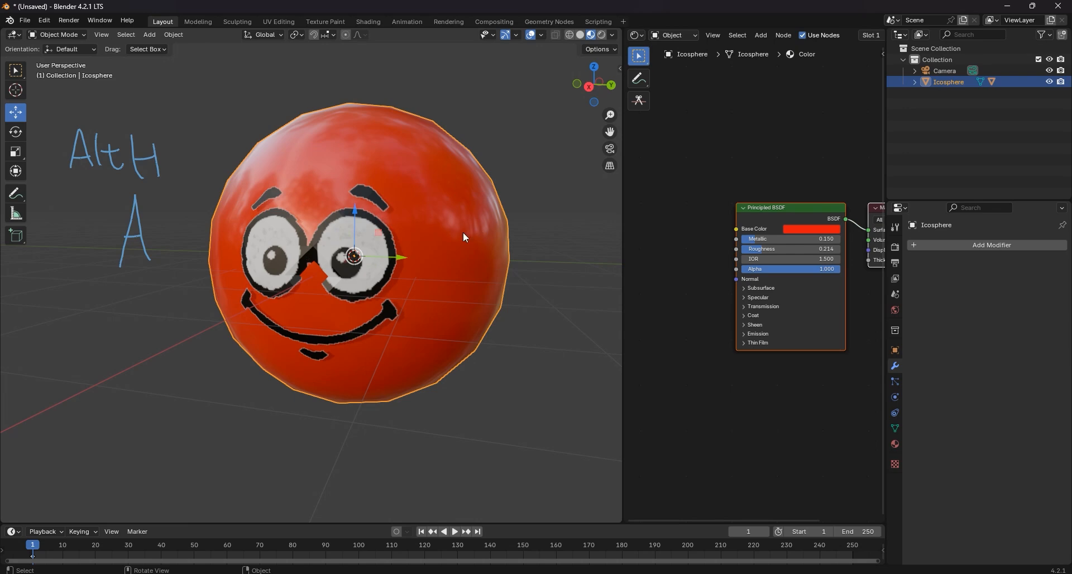
{"action": "key", "text": "g"}
{"action": "right_click", "coordinate": [446, 235]}
{"action": "key", "text": "alt+a"}
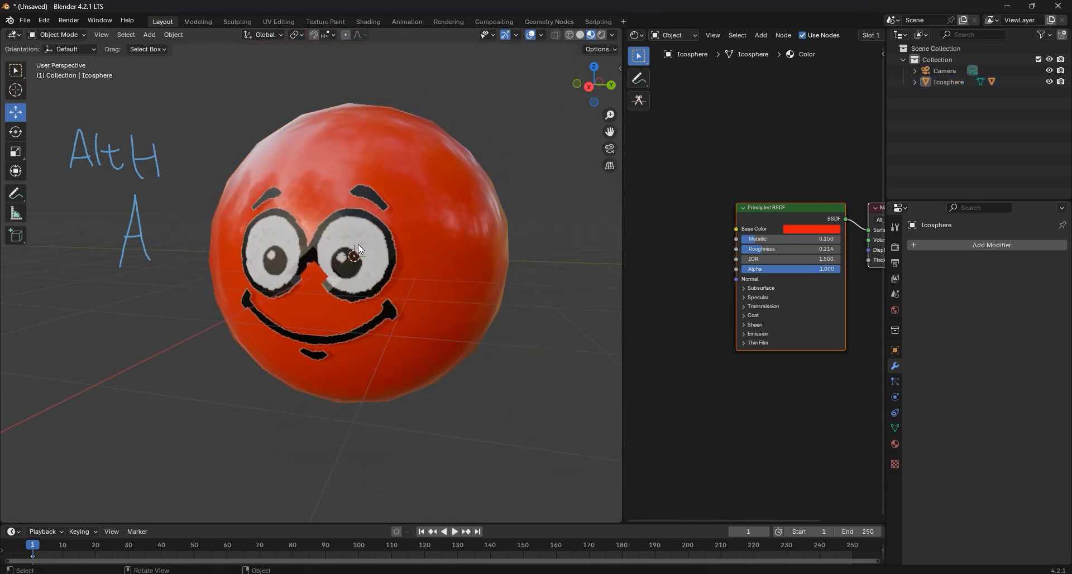
- Join the shader editor area into the 3D viewport so the viewport takes over its space
{"action": "middle_click_drag", "start_coordinate": [357, 244], "coordinate": [382, 241]}
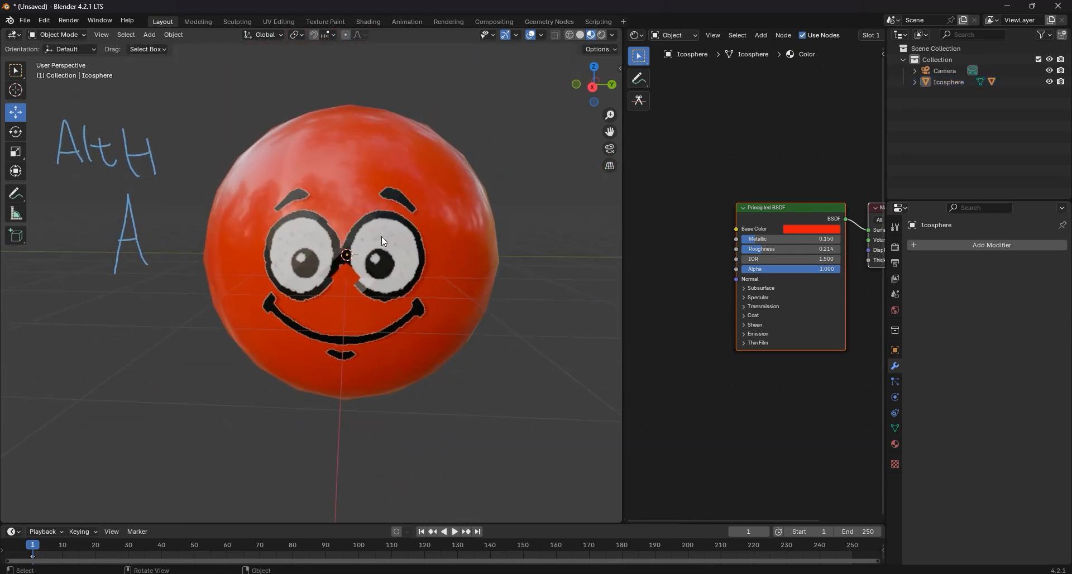
{"action": "scroll", "coordinate": [382, 238], "scroll_direction": "down", "scroll_amount": 4}
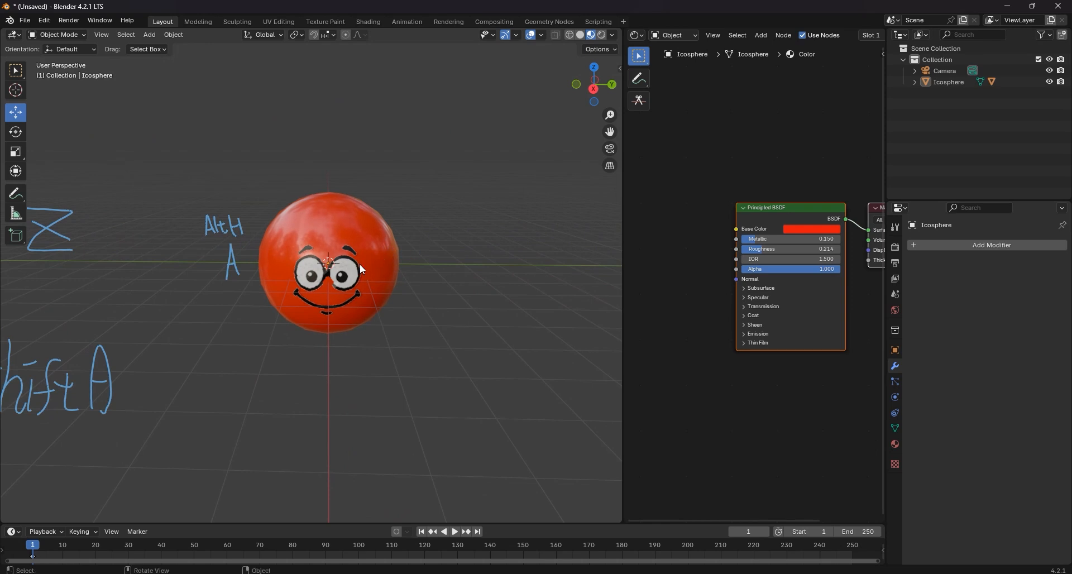
{"action": "middle_click_drag", "start_coordinate": [367, 266], "coordinate": [346, 260]}
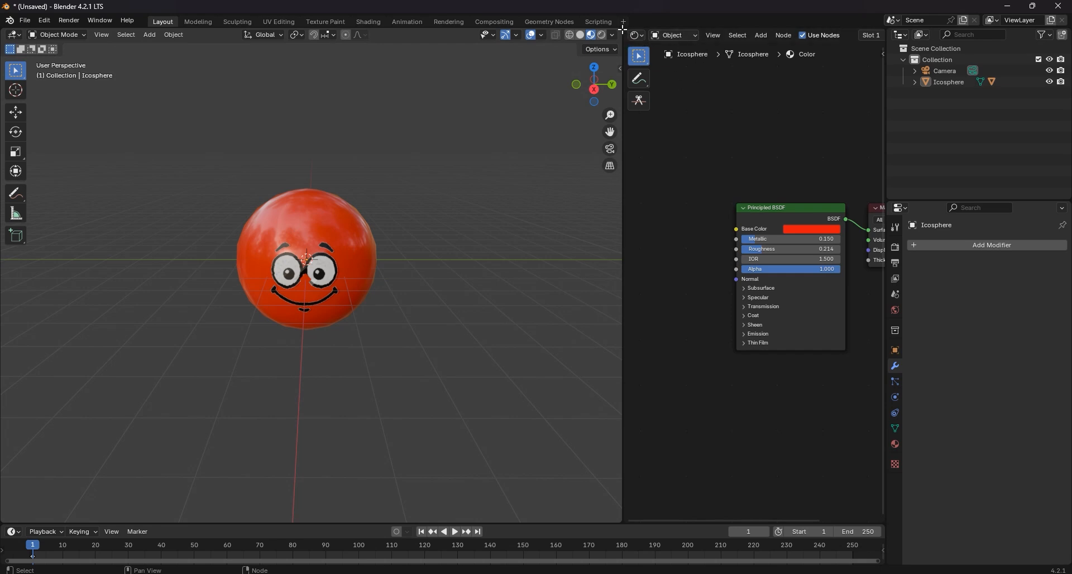
{"action": "left_click_drag", "start_coordinate": [622, 30], "coordinate": [634, 30]}
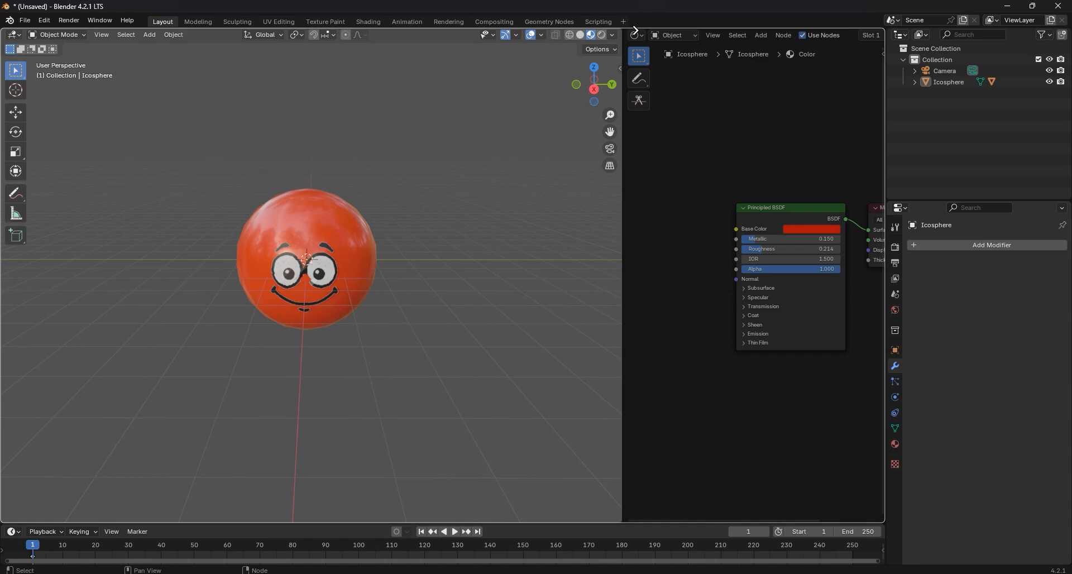
{"action": "left_click_drag", "start_coordinate": [634, 30], "coordinate": [639, 36]}
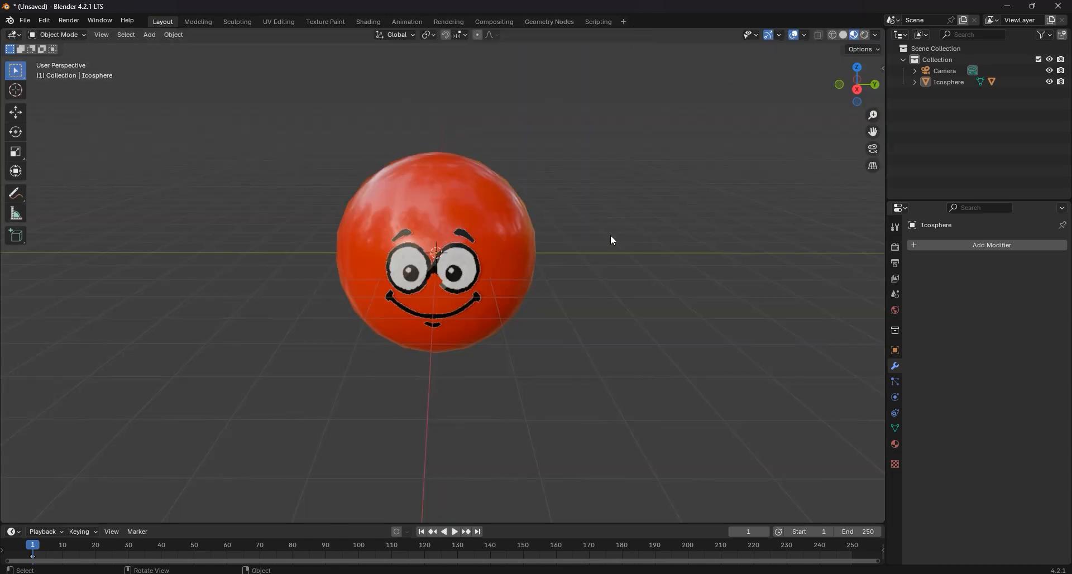
- Select only the icosphere and add Cloth and Collision physics to it
{"action": "left_click", "coordinate": [497, 208]}
{"action": "left_click_drag", "start_coordinate": [582, 364], "coordinate": [442, 137]}
{"action": "middle_click_drag", "start_coordinate": [556, 260], "coordinate": [77, 191]}
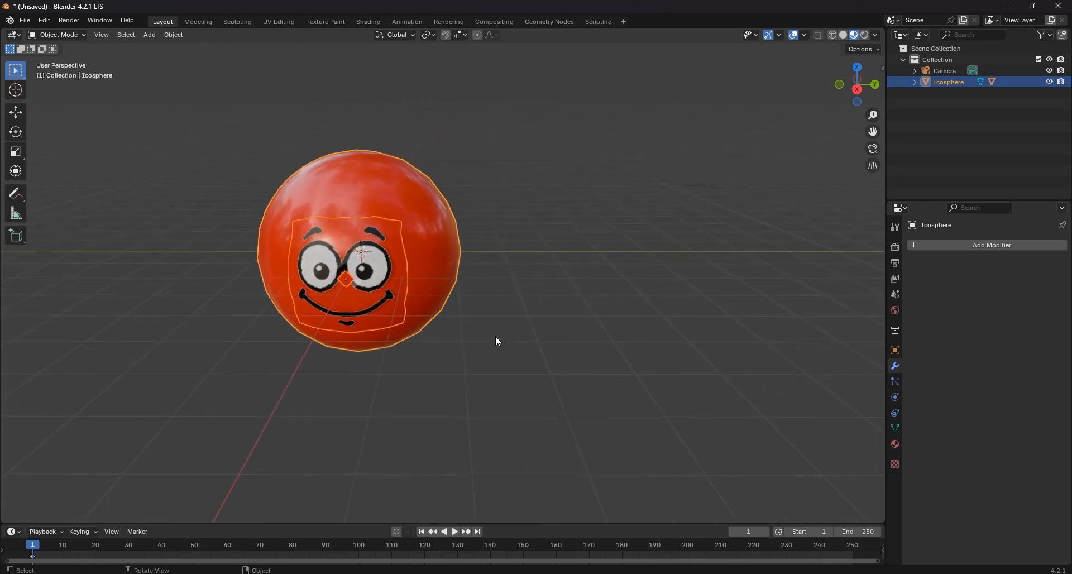
{"action": "left_click", "coordinate": [506, 244]}
{"action": "left_click", "coordinate": [441, 221]}
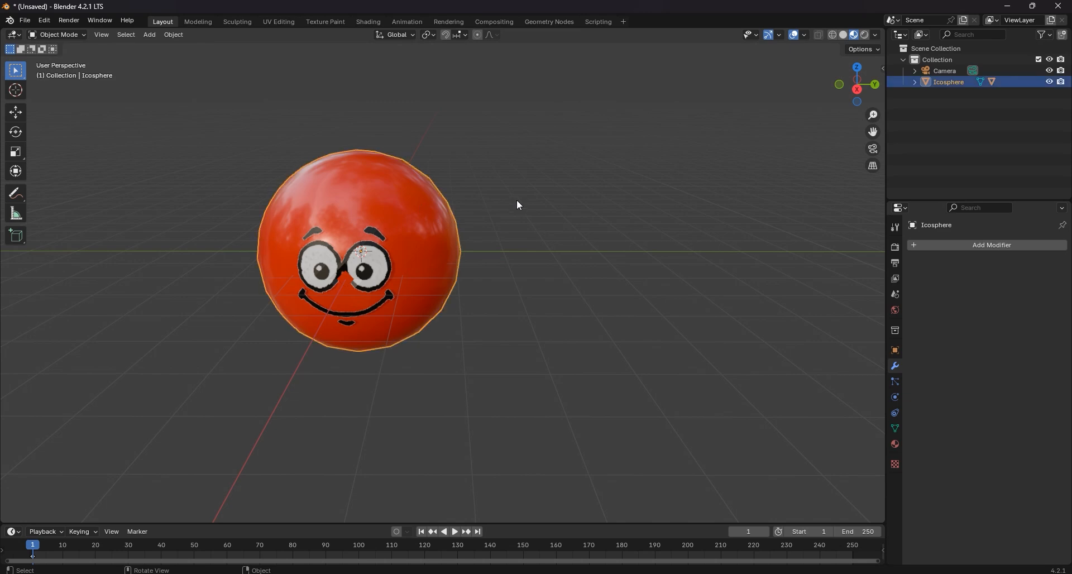
{"action": "left_click", "coordinate": [896, 397]}
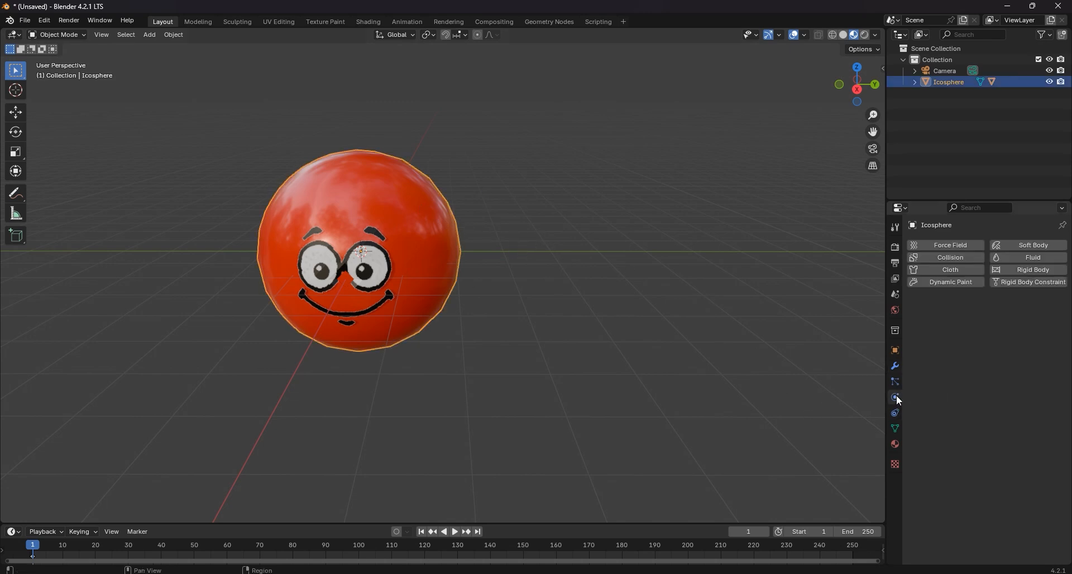
{"action": "left_click", "coordinate": [956, 270]}
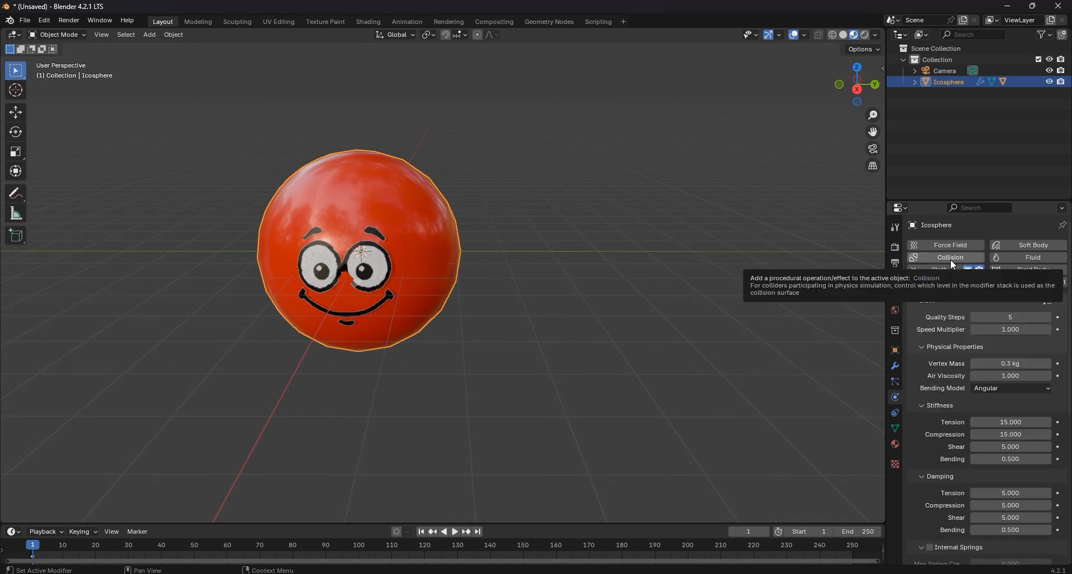
{"action": "left_click", "coordinate": [950, 259]}
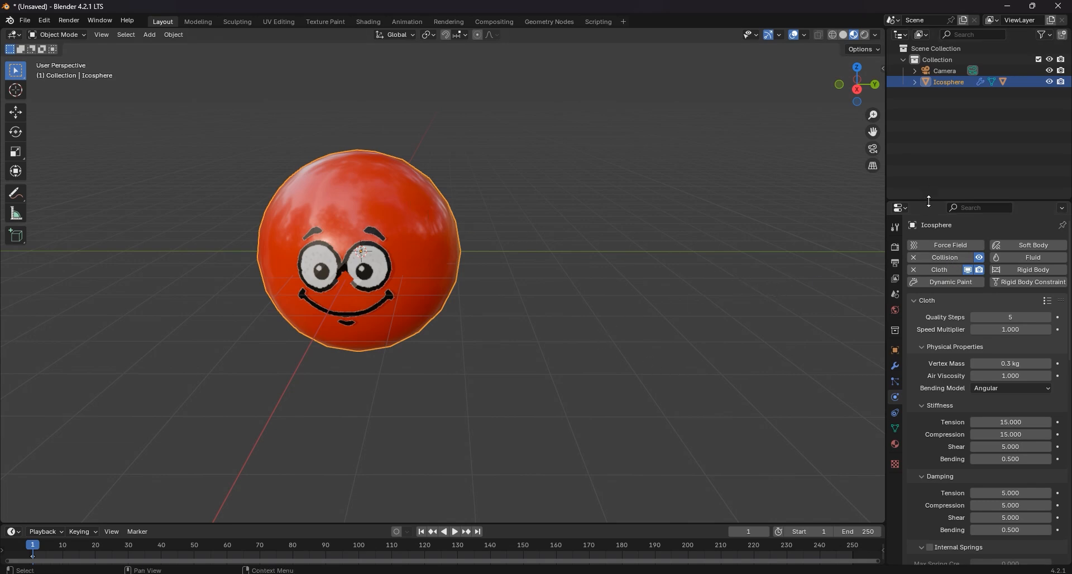
- Enlarge the properties editor upward and collapse the cloth's Physical Properties section
{"action": "left_click_drag", "start_coordinate": [929, 201], "coordinate": [928, 137]}
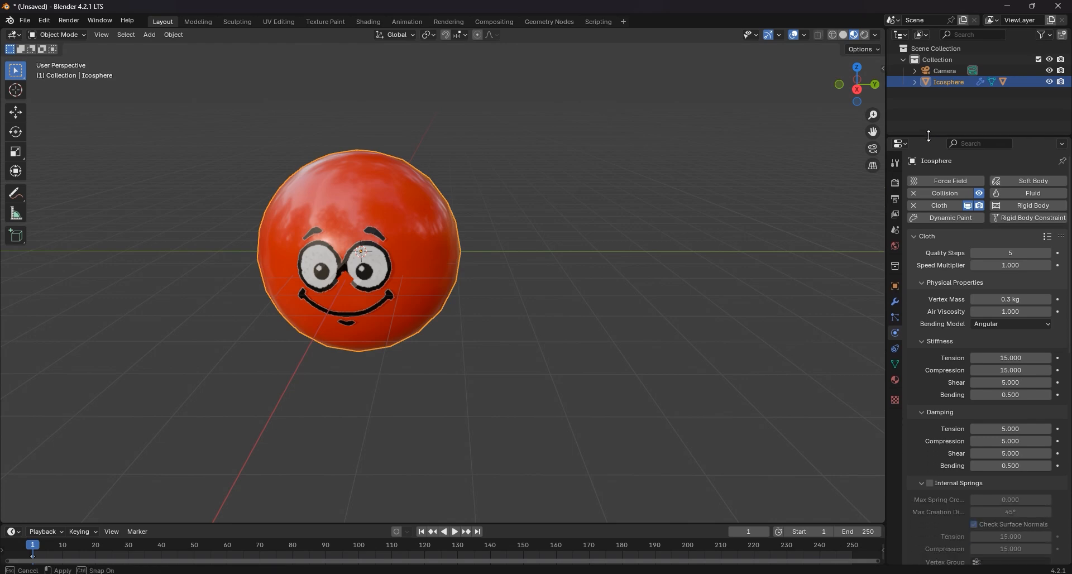
{"action": "left_click", "coordinate": [1048, 238]}
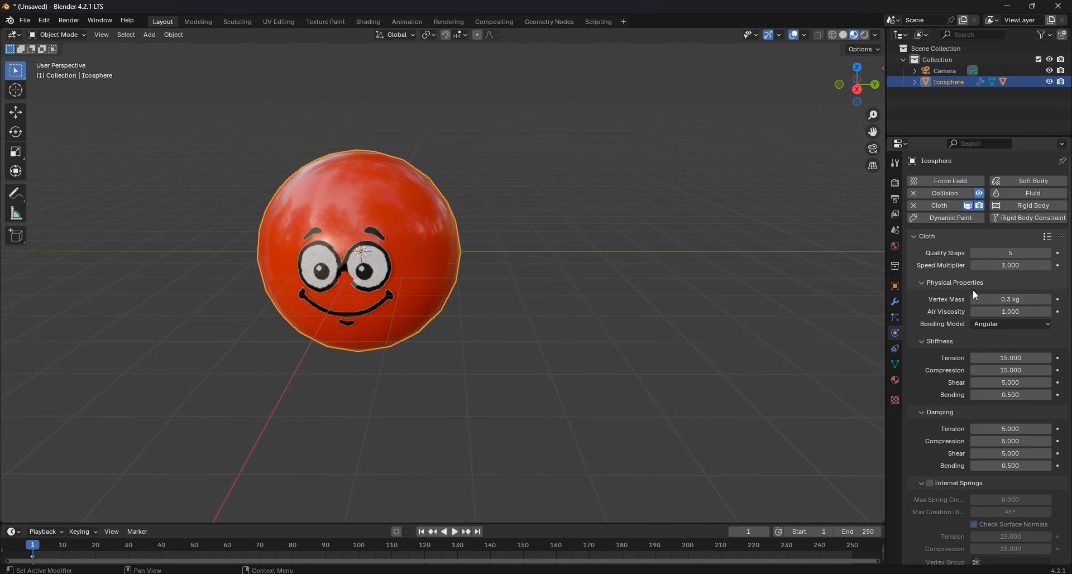
{"action": "scroll", "coordinate": [961, 235], "scroll_direction": "down", "scroll_amount": 2}
{"action": "scroll", "coordinate": [940, 242], "scroll_direction": "up", "scroll_amount": 2}
{"action": "left_click", "coordinate": [927, 283]}
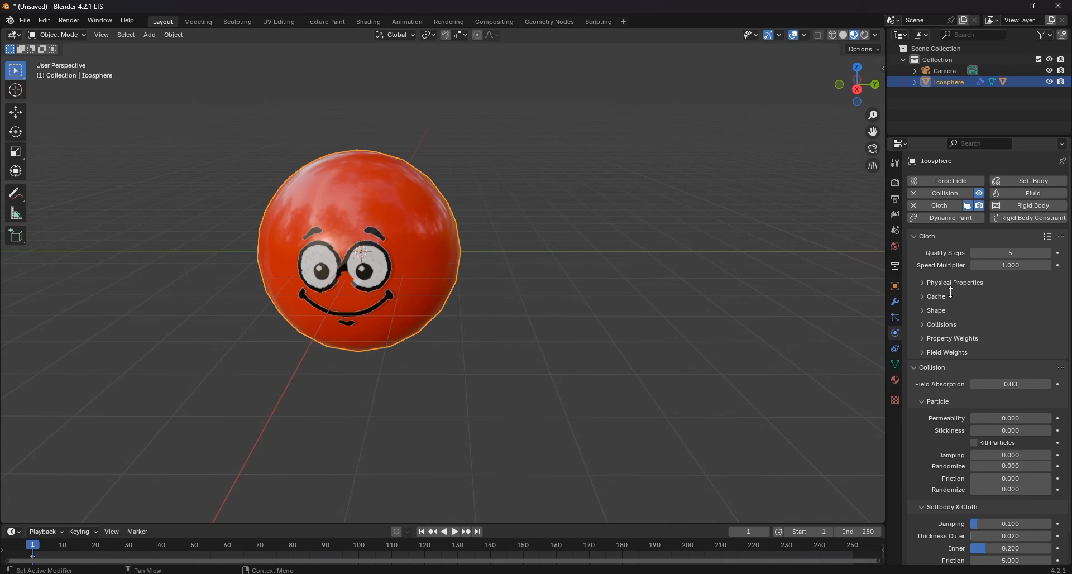
- Expand the cloth's Physical Properties and annotate a pair of outward arrows and a pair of inward arrows beside the sphere
{"action": "left_click", "coordinate": [929, 284]}
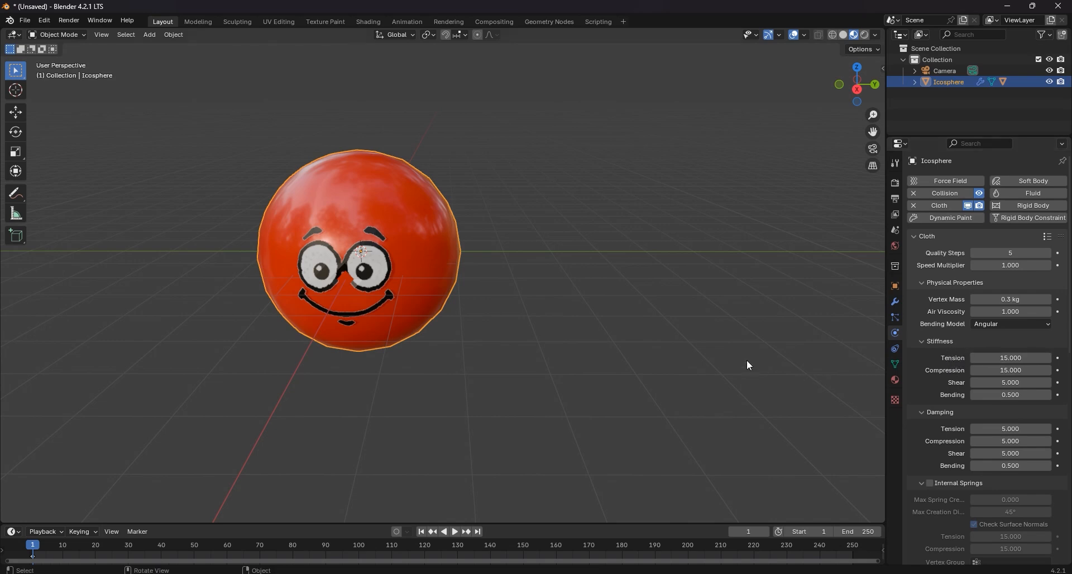
{"action": "left_click", "coordinate": [17, 192]}
{"action": "left_click", "coordinate": [16, 194]}
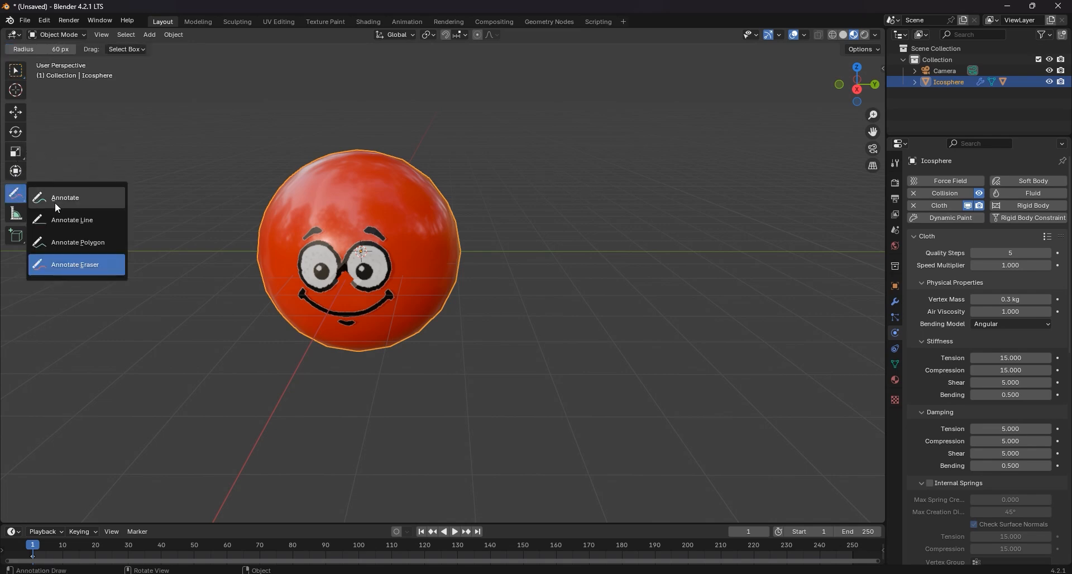
{"action": "left_click", "coordinate": [66, 198]}
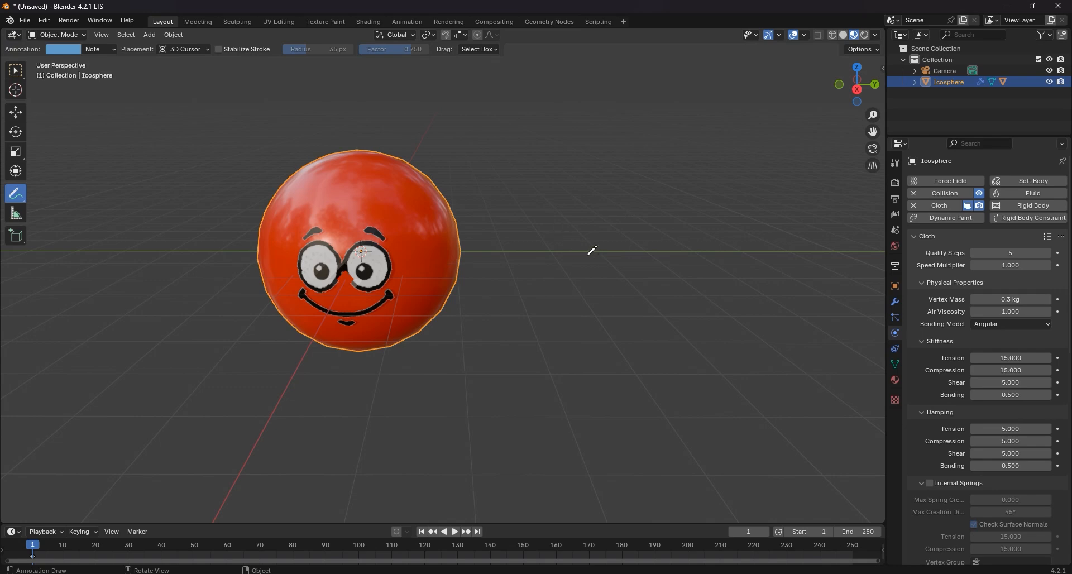
{"action": "mouse_move", "coordinate": [667, 224]}
{"action": "left_mouse_down"}
{"action": "mouse_move", "coordinate": [580, 219]}
{"action": "mouse_move", "coordinate": [598, 236]}
{"action": "left_mouse_up"}
{"action": "mouse_move", "coordinate": [716, 228]}
{"action": "left_mouse_down"}
{"action": "mouse_move", "coordinate": [804, 217]}
{"action": "mouse_move", "coordinate": [799, 246]}
{"action": "mouse_move", "coordinate": [694, 228]}
{"action": "left_mouse_up"}
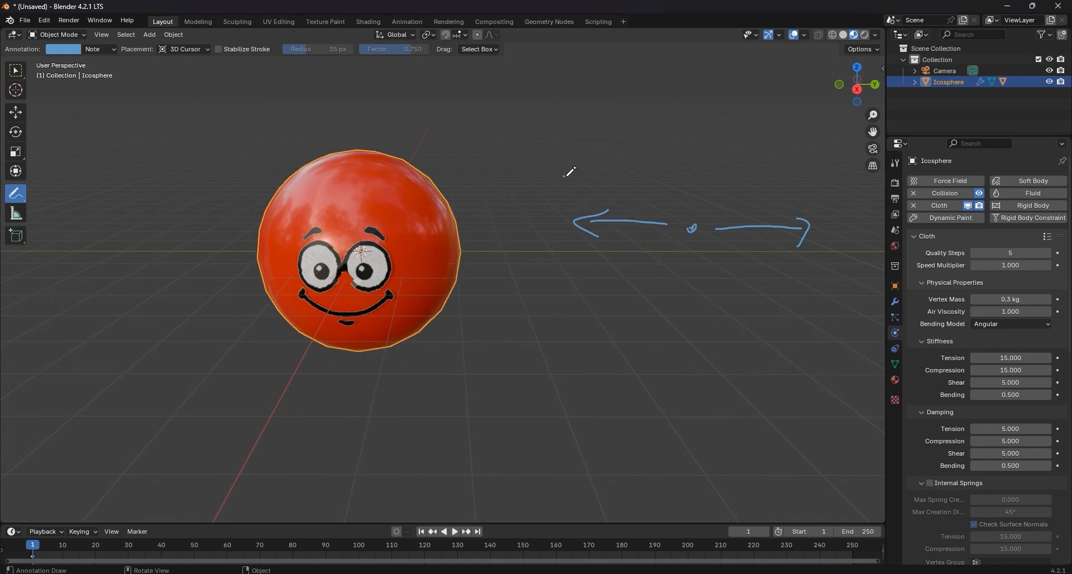
{"action": "mouse_move", "coordinate": [565, 177]}
{"action": "left_mouse_down"}
{"action": "mouse_move", "coordinate": [666, 173]}
{"action": "mouse_move", "coordinate": [649, 193]}
{"action": "left_mouse_up"}
{"action": "mouse_move", "coordinate": [823, 176]}
{"action": "left_mouse_down"}
{"action": "mouse_move", "coordinate": [728, 176]}
{"action": "mouse_move", "coordinate": [751, 196]}
{"action": "left_mouse_up"}
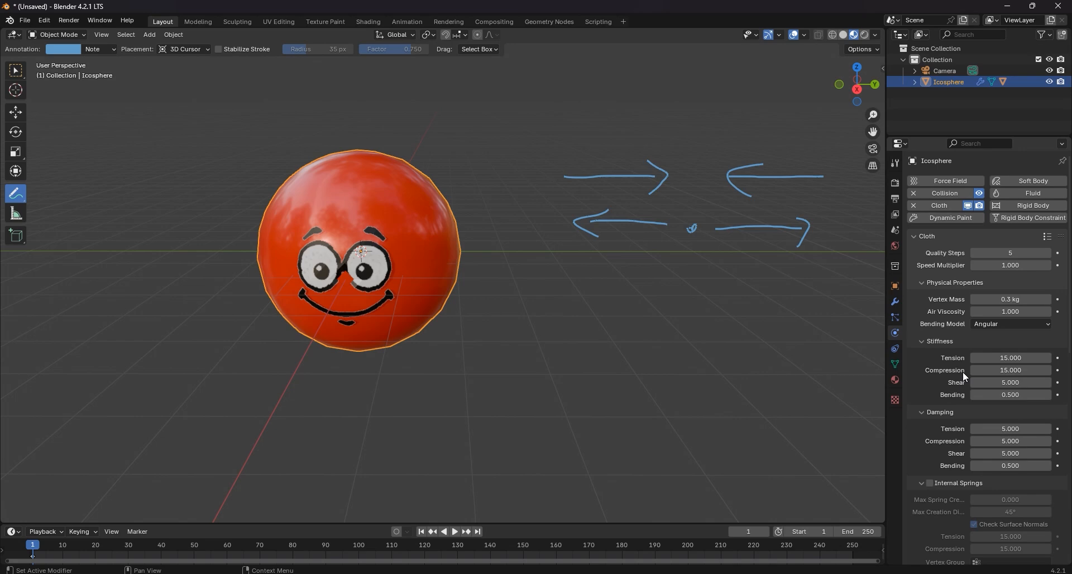
- Set the cloth's stiffness tension and stiffness compression to 5
{"action": "left_click", "coordinate": [1019, 358]}
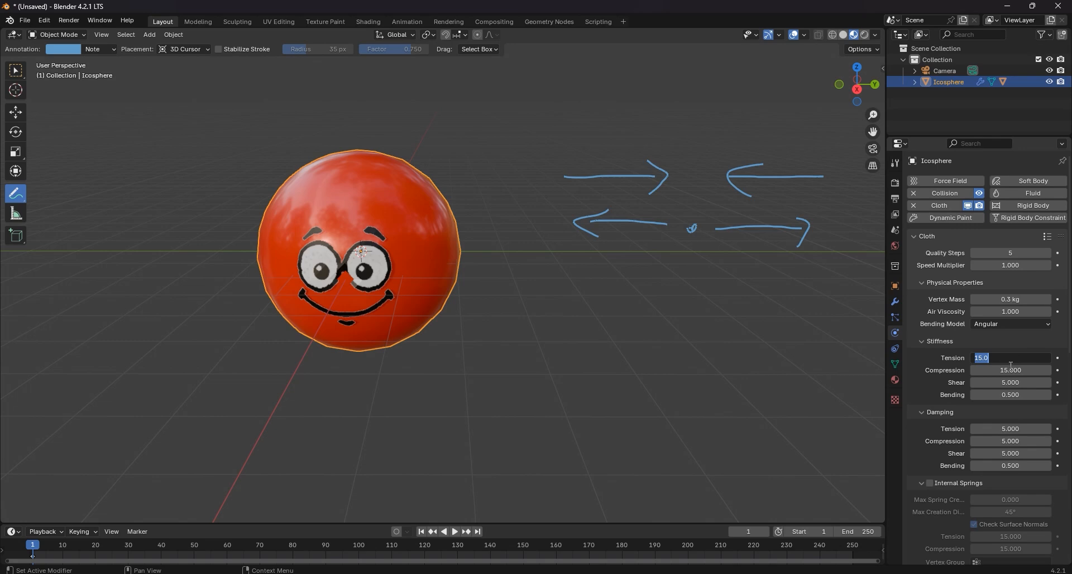
{"action": "type", "text": "5"}
{"action": "left_click", "coordinate": [1013, 370]}
{"action": "type", "text": "5"}
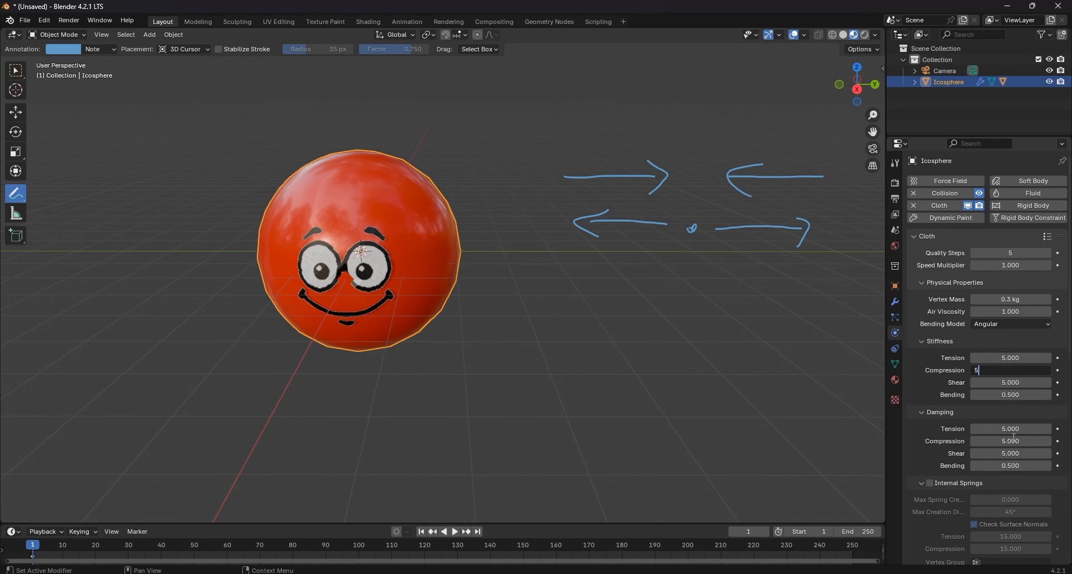
{"action": "key", "text": "Return"}
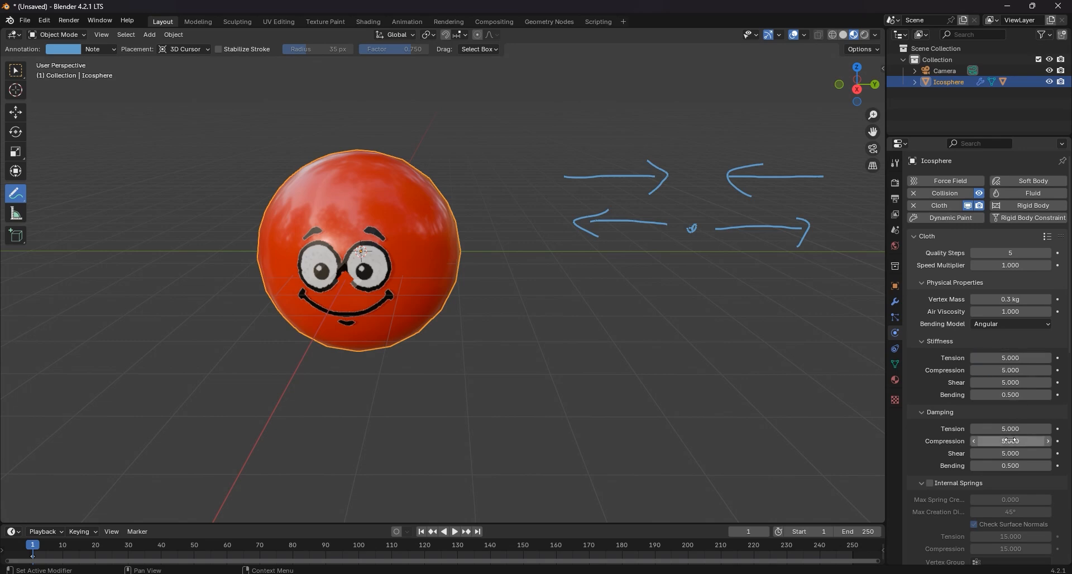
- Enable the cloth's Internal Springs with tension and compression set to 5, and sketch a coil annotation beside the sphere
{"action": "left_click", "coordinate": [930, 483]}
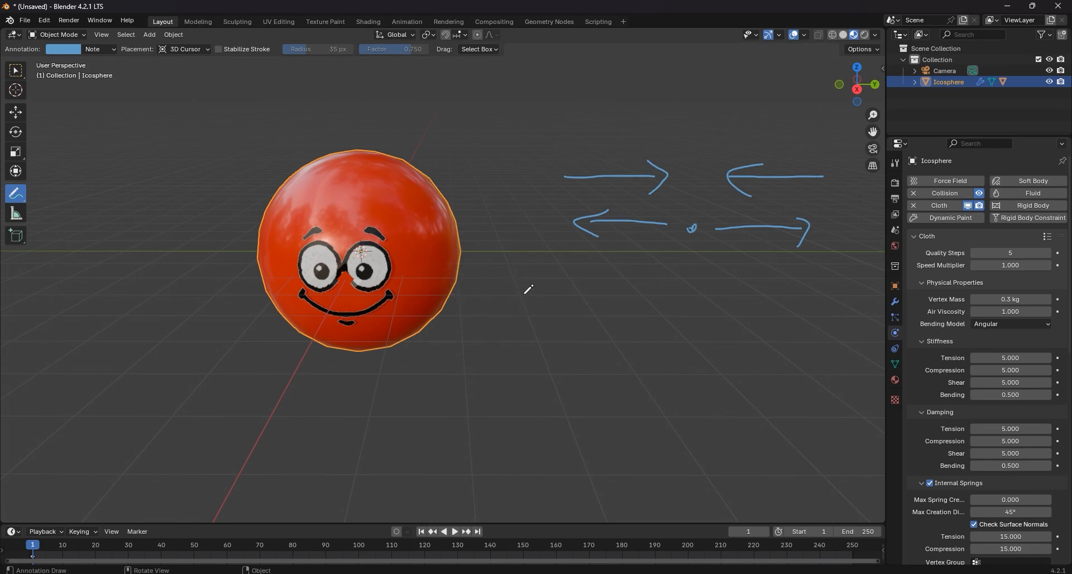
{"action": "mouse_move", "coordinate": [528, 295]}
{"action": "left_mouse_down"}
{"action": "mouse_move", "coordinate": [519, 289]}
{"action": "mouse_move", "coordinate": [571, 280]}
{"action": "mouse_move", "coordinate": [596, 315]}
{"action": "left_mouse_up"}
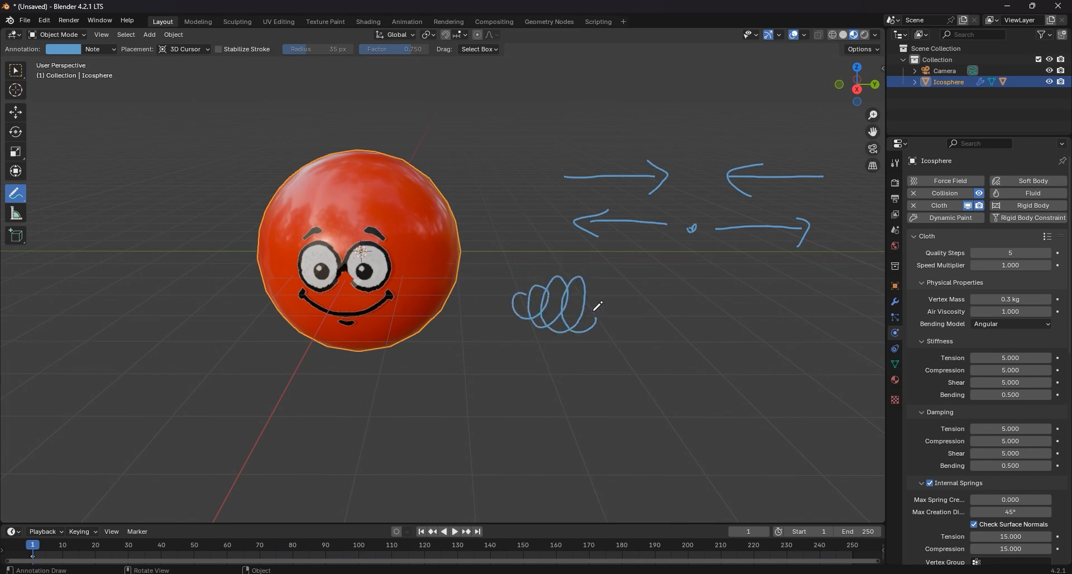
{"action": "left_click", "coordinate": [1014, 536]}
{"action": "type", "text": "5"}
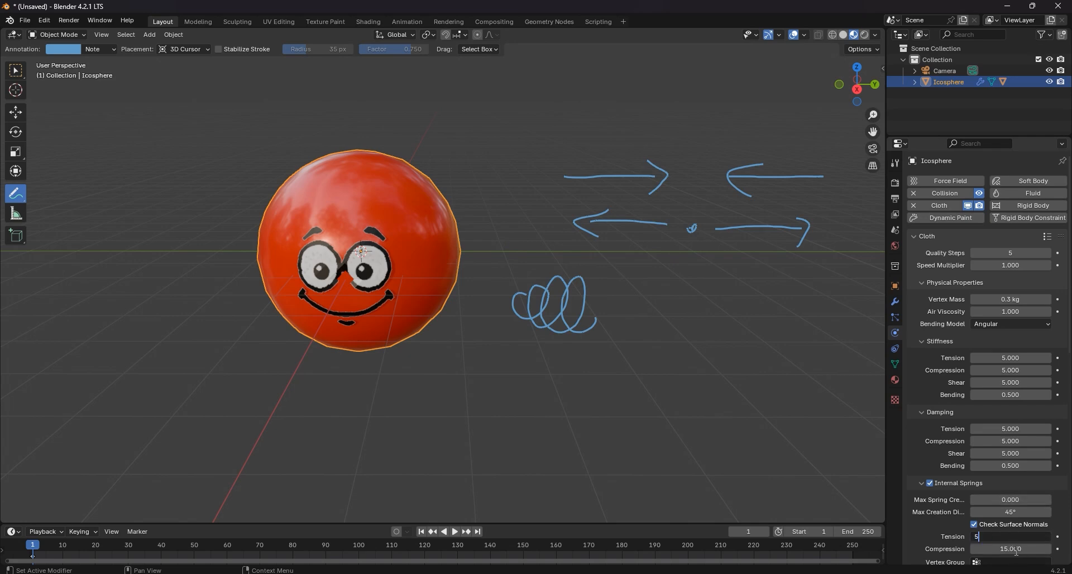
{"action": "key", "text": "Tab"}
{"action": "type", "text": "5"}
{"action": "key", "text": "Return"}
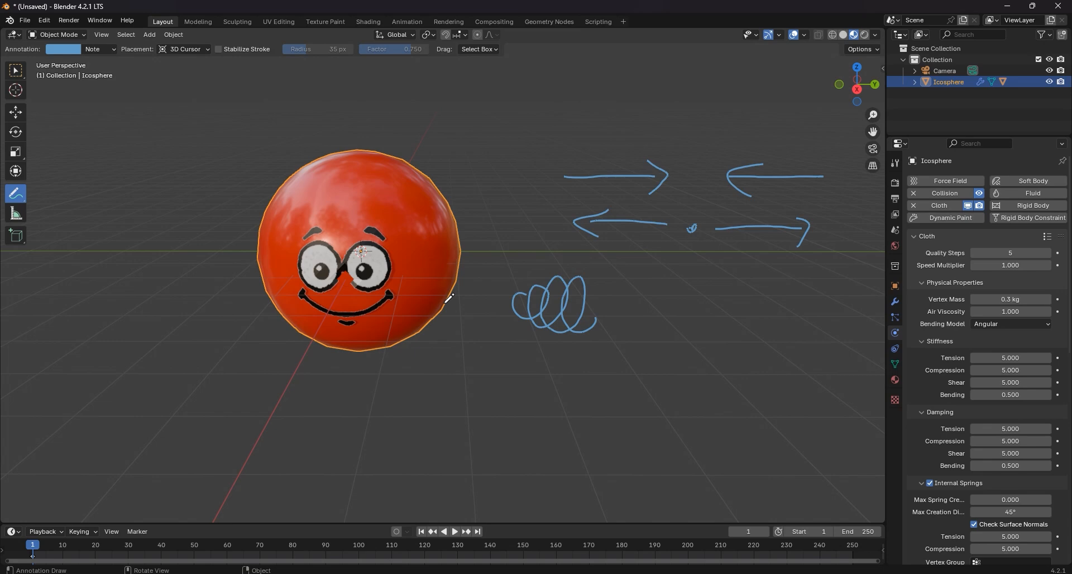
- Try enabling the cloth's Pressure at 8.8, play the simulation, and return to the first frame
{"action": "scroll", "coordinate": [999, 480], "scroll_direction": "down", "scroll_amount": 1}
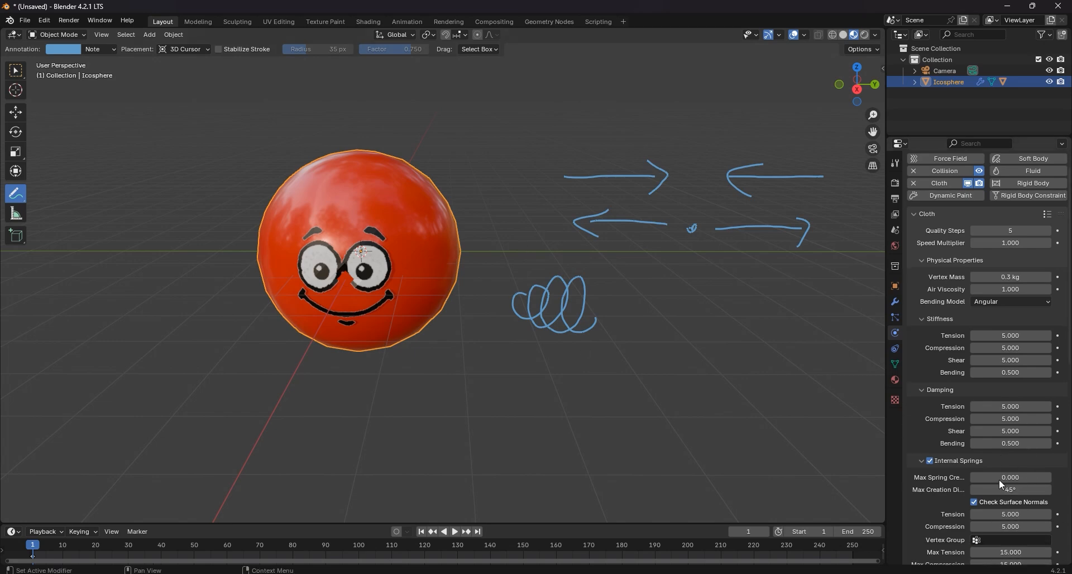
{"action": "scroll", "coordinate": [999, 479], "scroll_direction": "down", "scroll_amount": 6}
{"action": "scroll", "coordinate": [1012, 447], "scroll_direction": "down", "scroll_amount": 4}
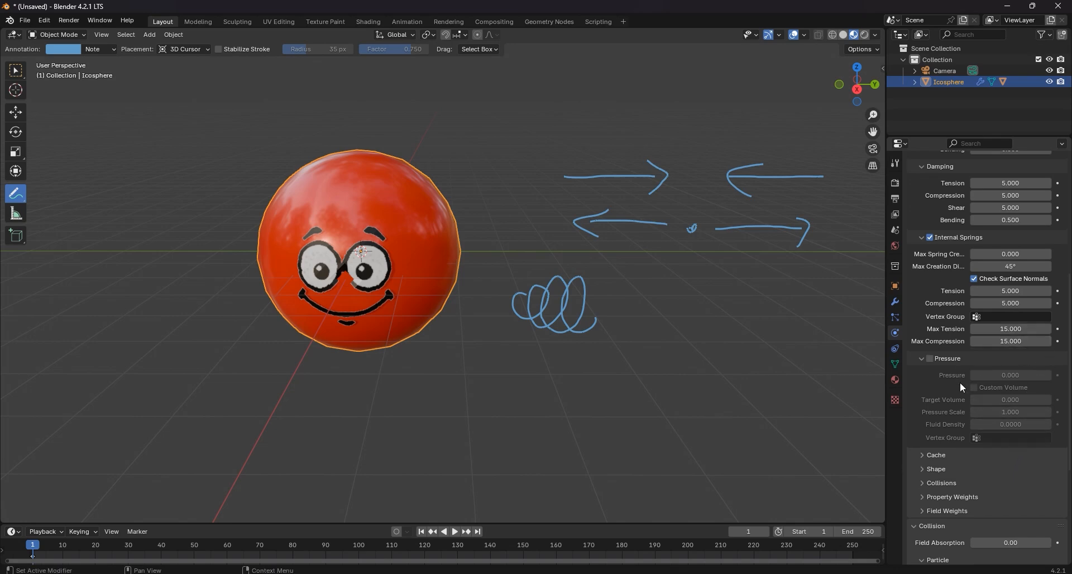
{"action": "left_click", "coordinate": [938, 359]}
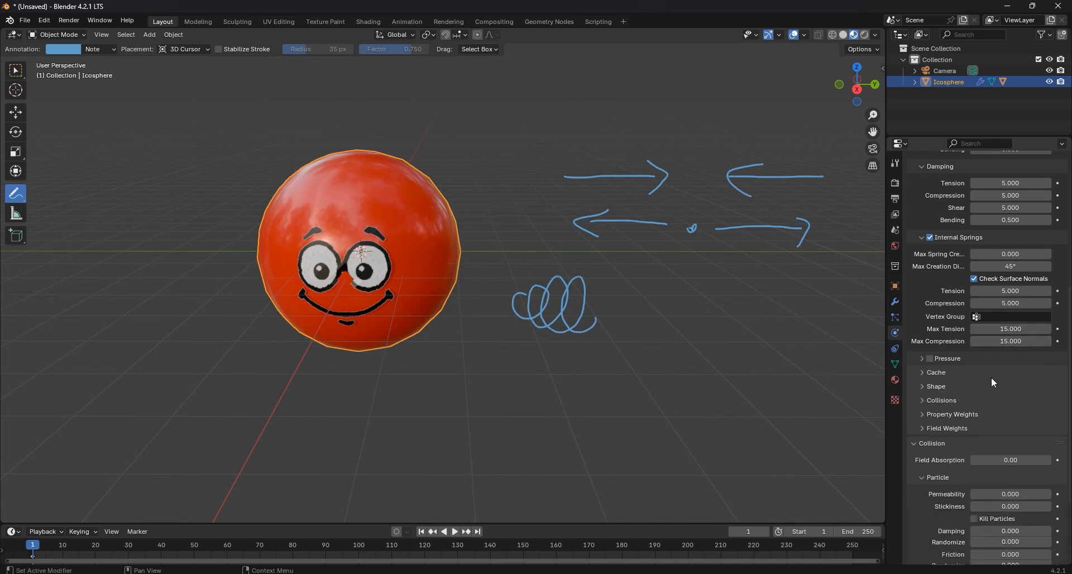
{"action": "left_click", "coordinate": [923, 360]}
{"action": "left_click", "coordinate": [930, 358]}
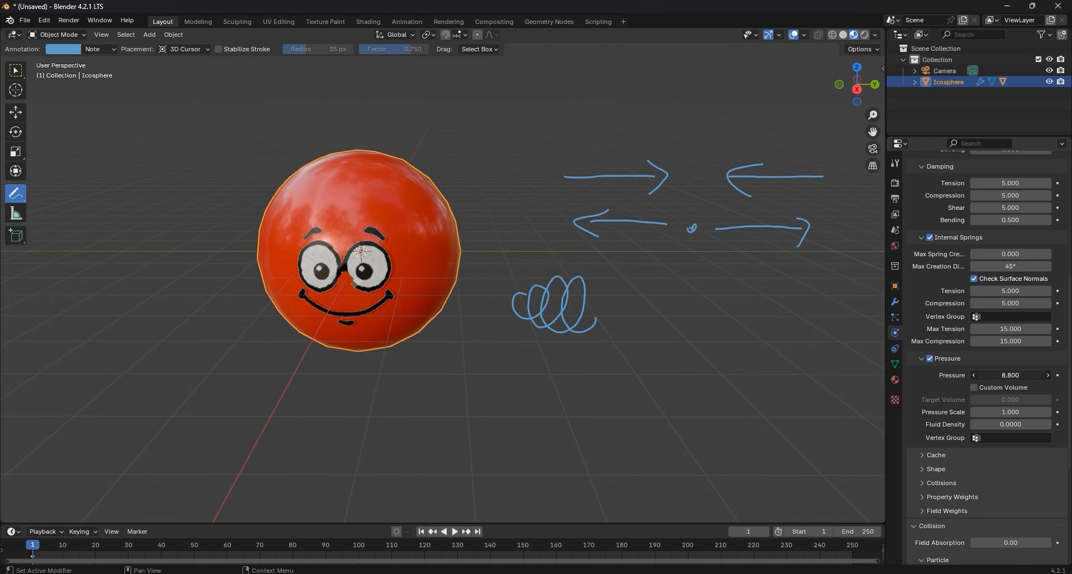
{"action": "left_click", "coordinate": [454, 531]}
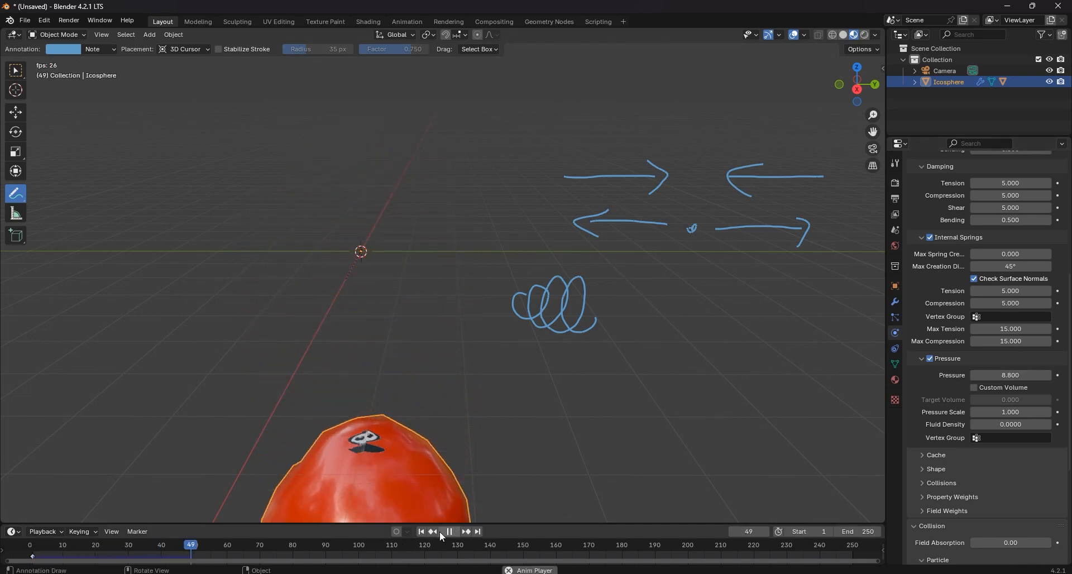
{"action": "left_click", "coordinate": [449, 532]}
{"action": "left_click", "coordinate": [422, 531]}
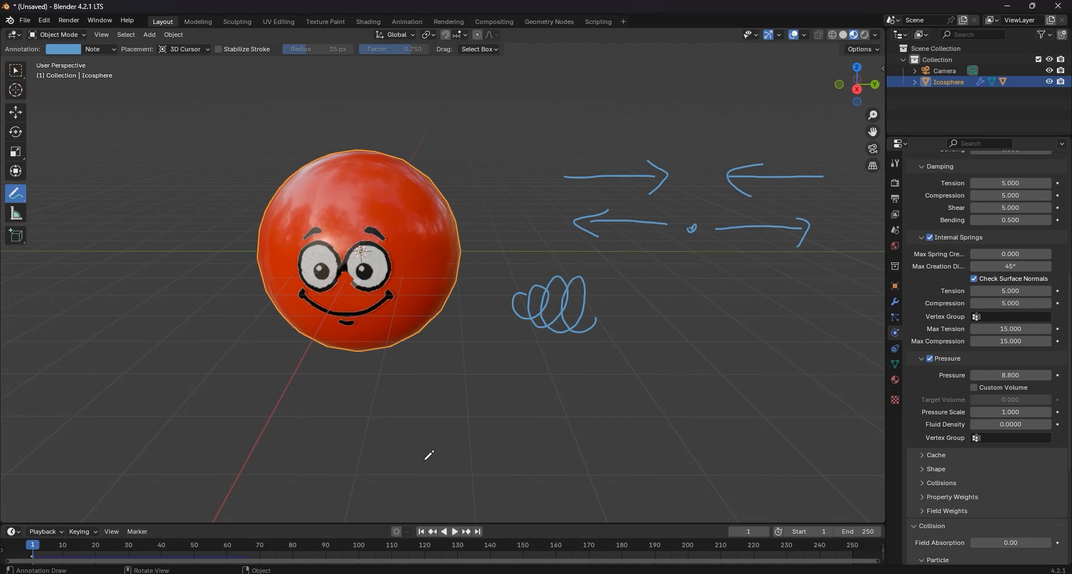
- Reset the cloth's pressure value to 0 and disable Pressure
{"action": "left_click", "coordinate": [1014, 375]}
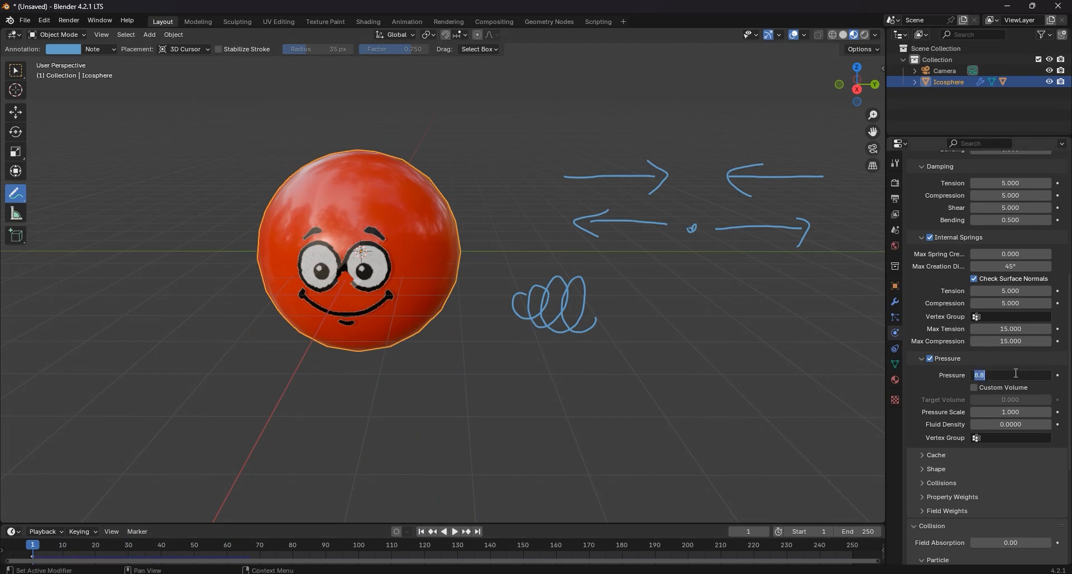
{"action": "key", "text": "BackSpace"}
{"action": "key", "text": "Return"}
{"action": "left_click", "coordinate": [930, 358]}
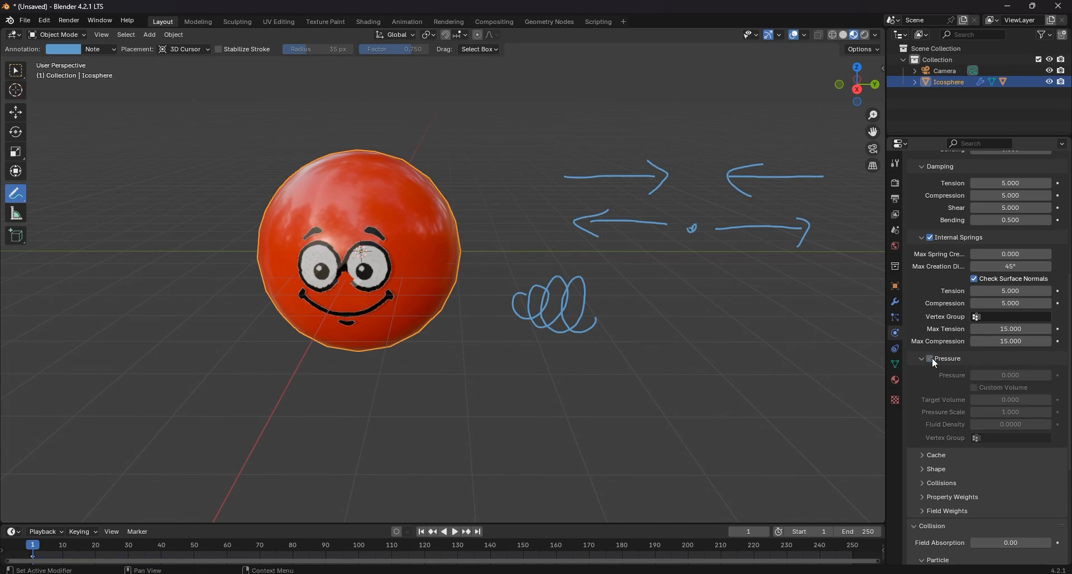
- Play the simulation with pressure disabled and return to the first frame
{"action": "left_click", "coordinate": [456, 532]}
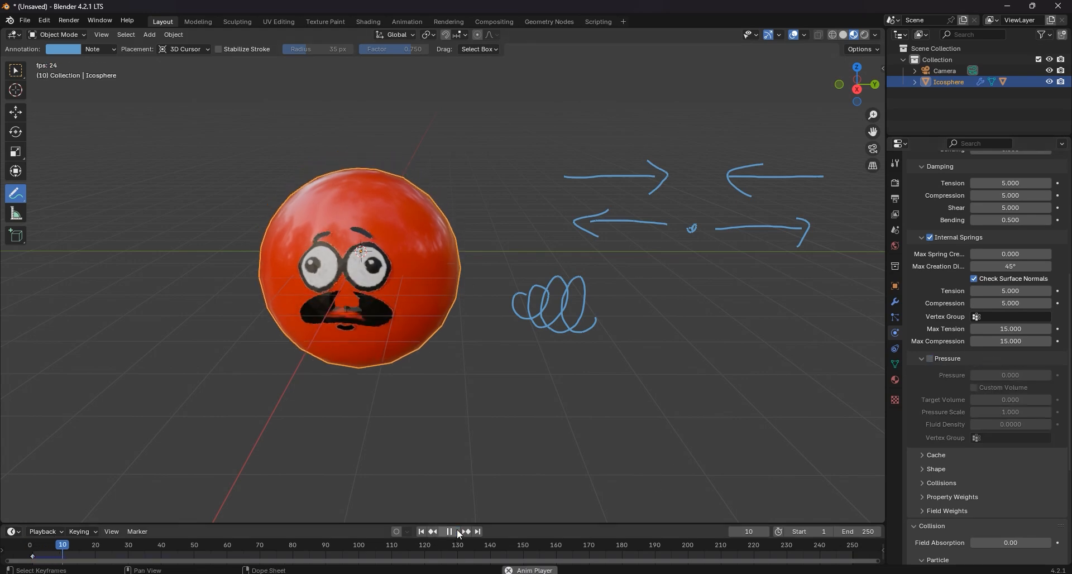
{"action": "left_click", "coordinate": [455, 532]}
{"action": "left_click", "coordinate": [421, 531]}
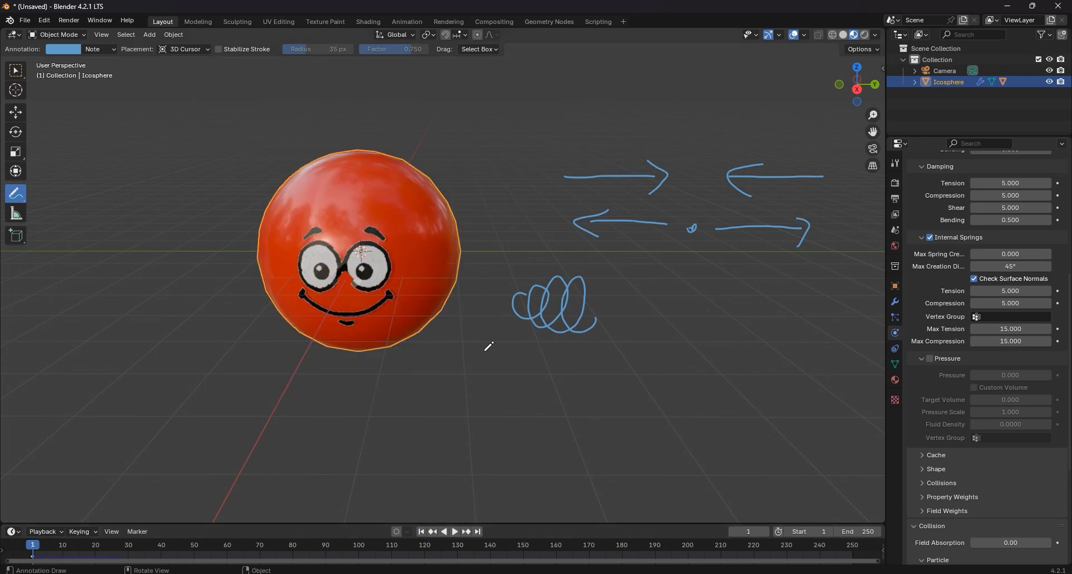
- Switch to the selection tool, set Gravity to 0 in the cloth's Field Weights, and deselect the sphere
{"action": "left_click", "coordinate": [16, 70]}
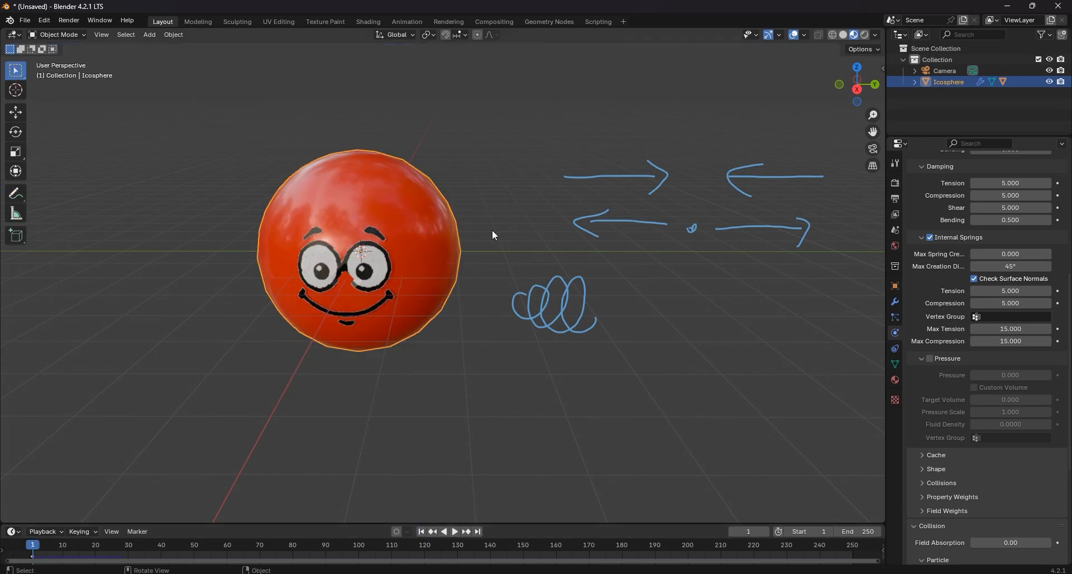
{"action": "scroll", "coordinate": [1009, 484], "scroll_direction": "down", "scroll_amount": 8}
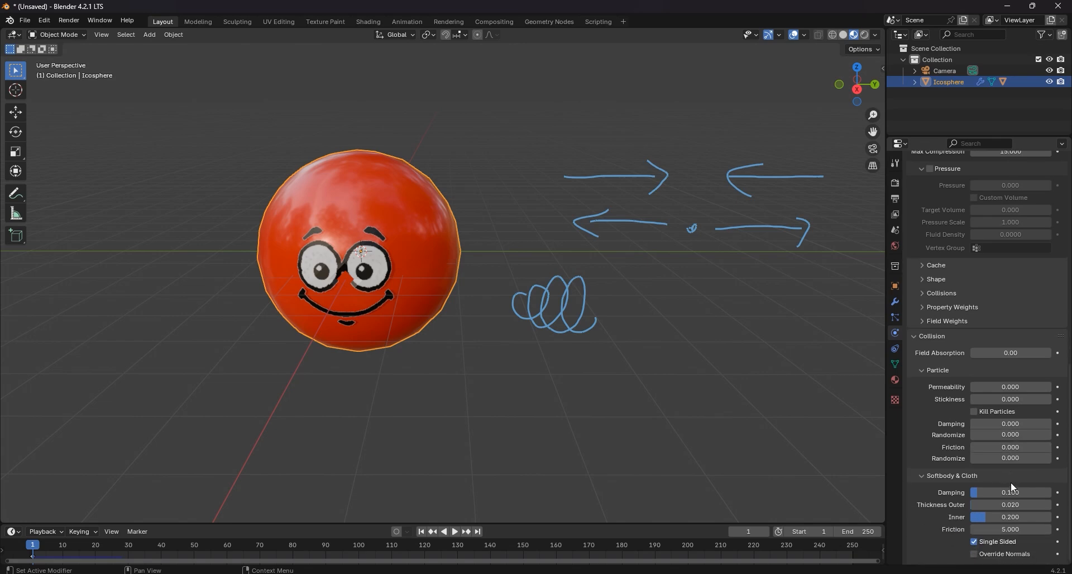
{"action": "scroll", "coordinate": [880, 398], "scroll_direction": "down", "scroll_amount": 5}
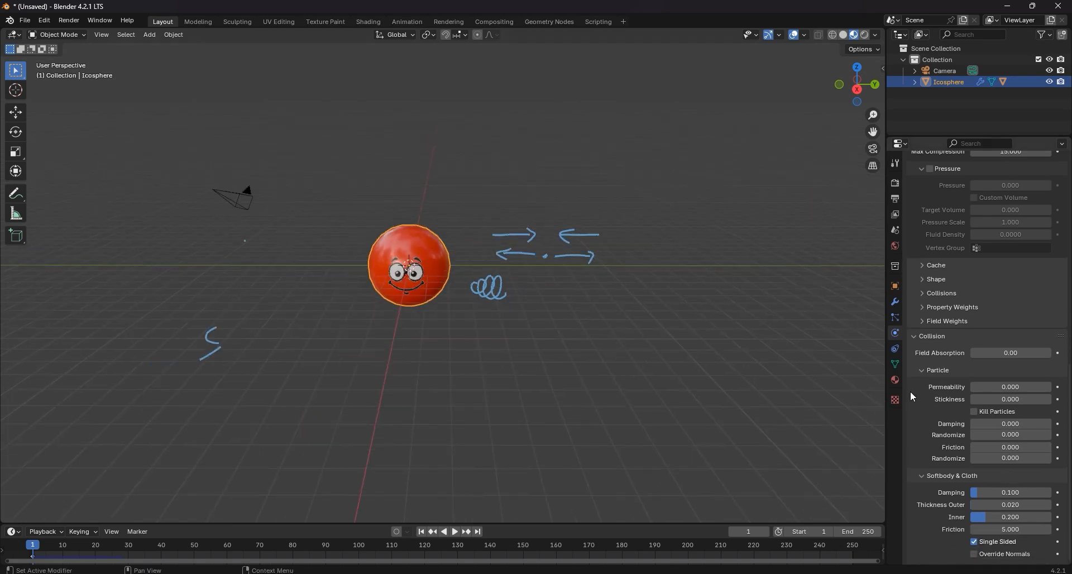
{"action": "scroll", "coordinate": [420, 247], "scroll_direction": "up", "scroll_amount": 6}
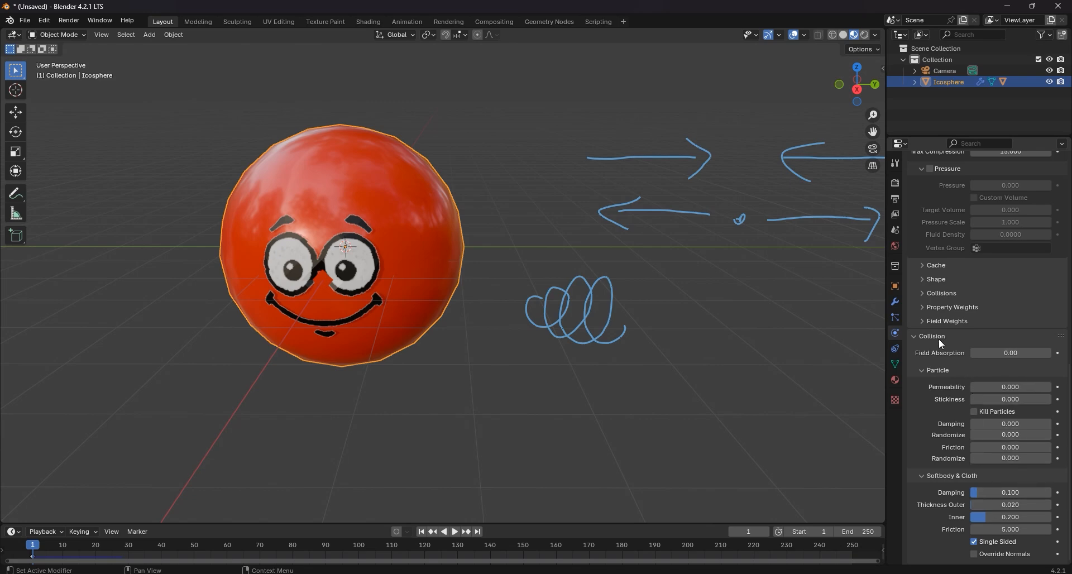
{"action": "left_click", "coordinate": [961, 322]}
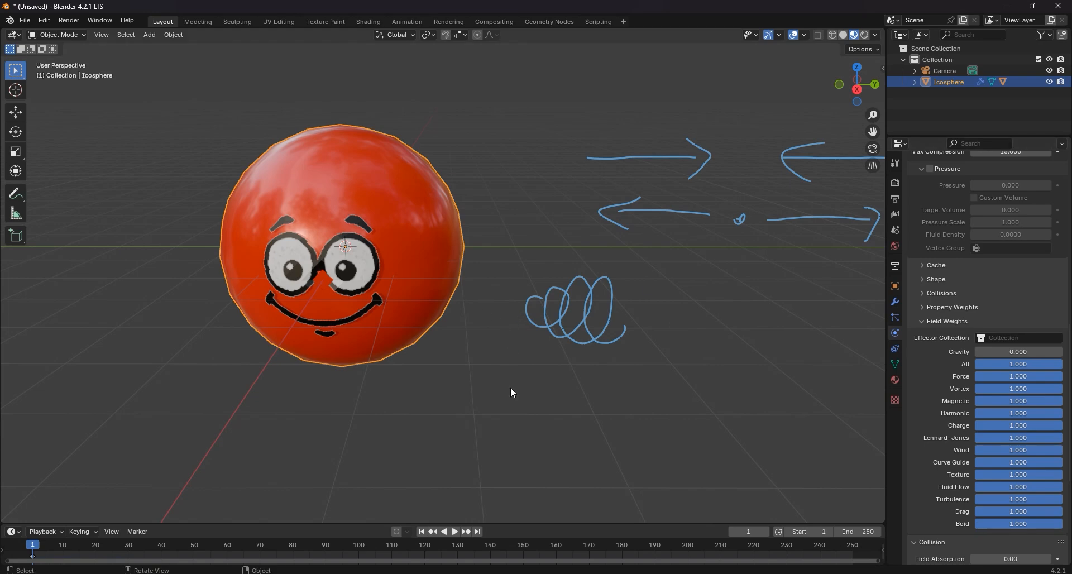
{"action": "left_click", "coordinate": [491, 387]}
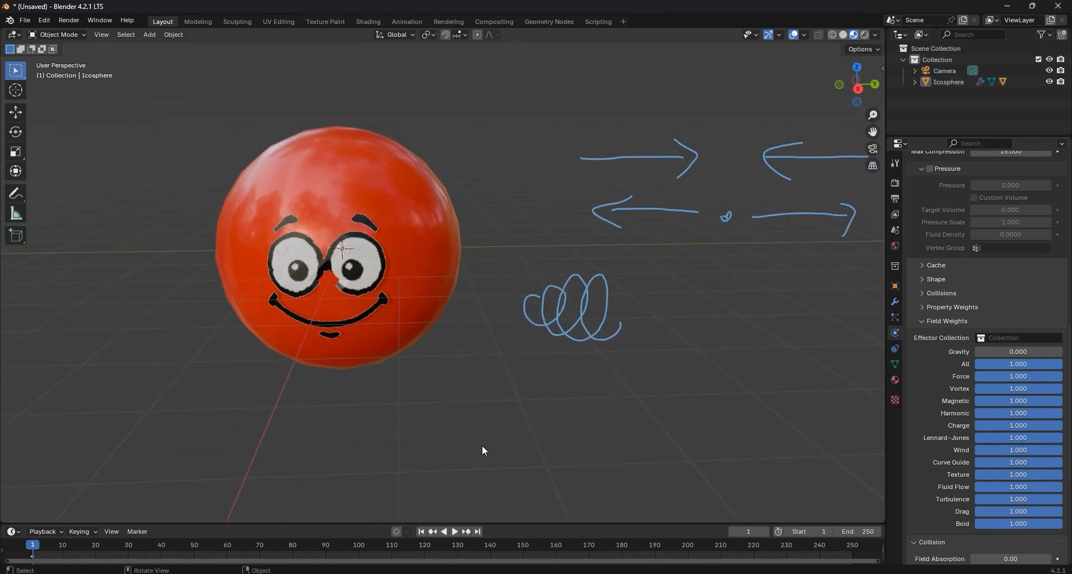
- Play back the zero-gravity simulation and return to frame 1
{"action": "left_click", "coordinate": [455, 531]}
{"action": "left_click", "coordinate": [450, 531]}
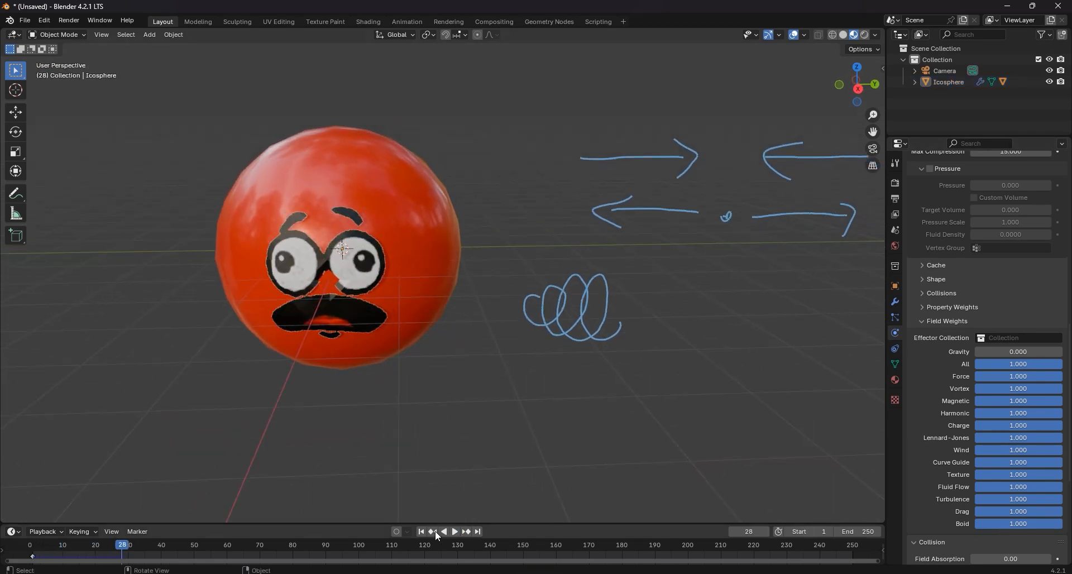
{"action": "left_click", "coordinate": [421, 532]}
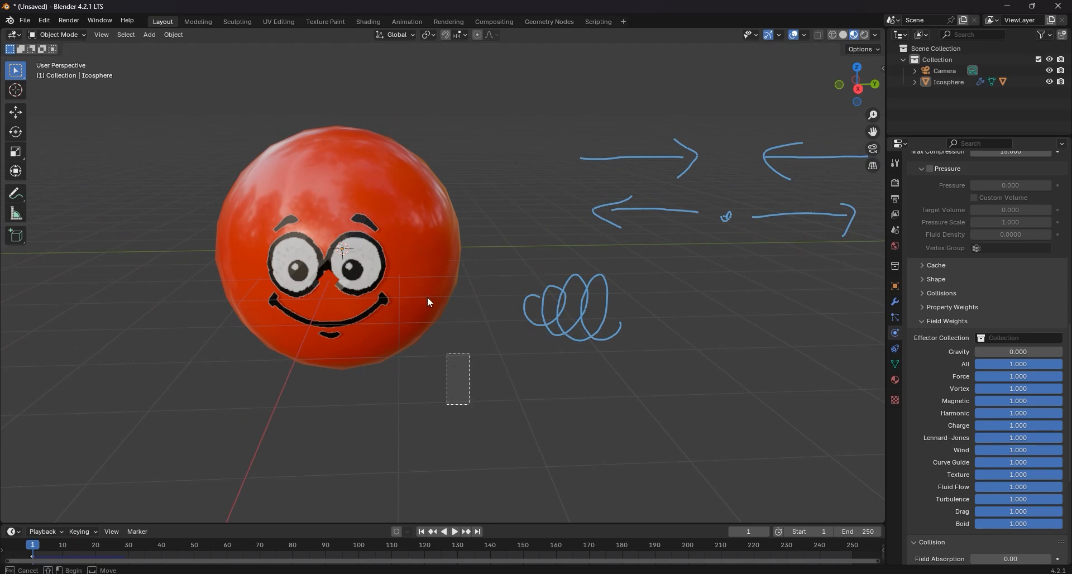
- Duplicate the icosphere together with its face plane, move the copy along the Y axis to beside the original, and deselect it
{"action": "left_click", "coordinate": [306, 134]}
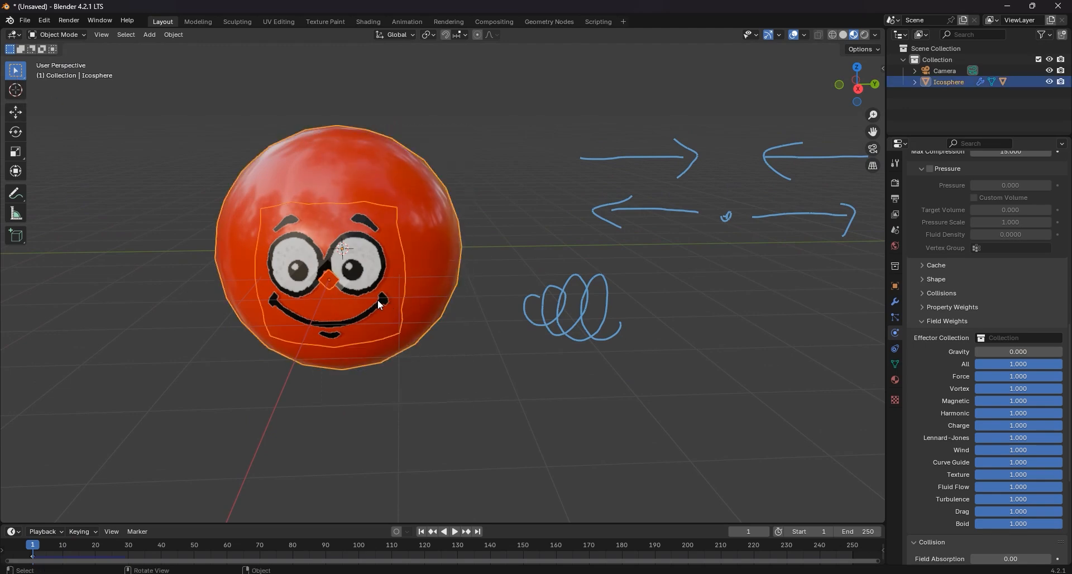
{"action": "key", "text": "shift+d"}
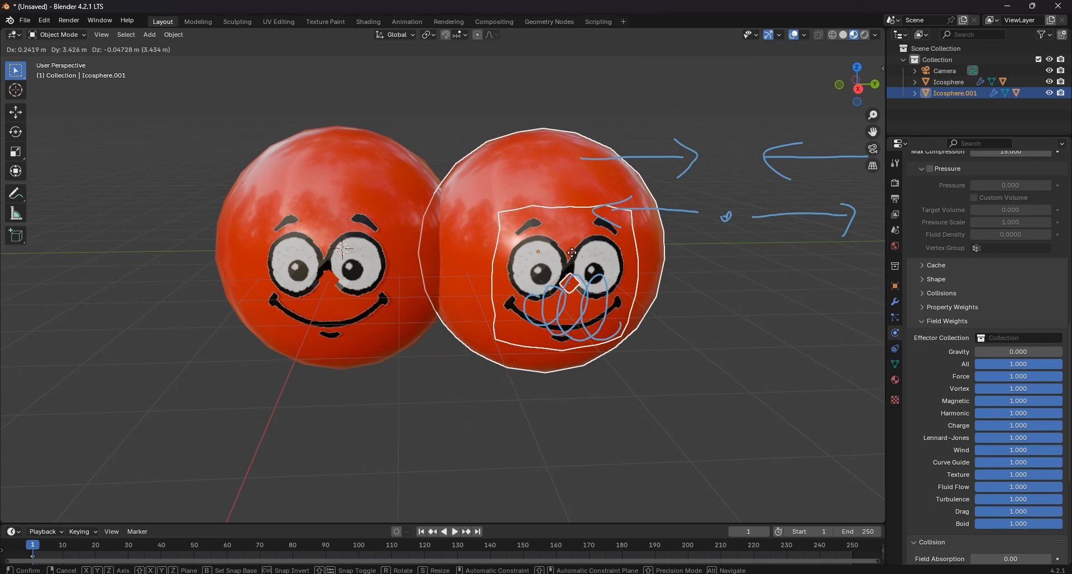
{"action": "right_click", "coordinate": [572, 252]}
{"action": "left_click", "coordinate": [15, 112]}
{"action": "left_click_drag", "start_coordinate": [380, 253], "coordinate": [657, 258]}
{"action": "left_click", "coordinate": [714, 363]}
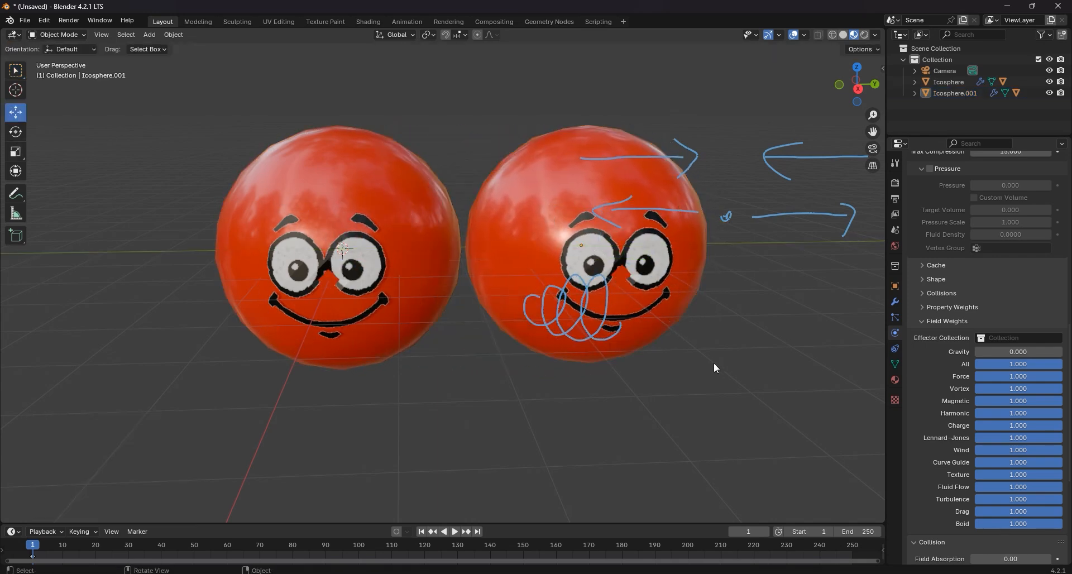
- Add a mesh cylinder and move it about -4.04 m along Y to stand beside the first sphere
{"action": "mouse_move", "coordinate": [714, 363]}
{"action": "middle_mouse_down"}
{"action": "mouse_move", "coordinate": [629, 307]}
{"action": "mouse_move", "coordinate": [618, 311]}
{"action": "mouse_move", "coordinate": [635, 320]}
{"action": "middle_mouse_up"}
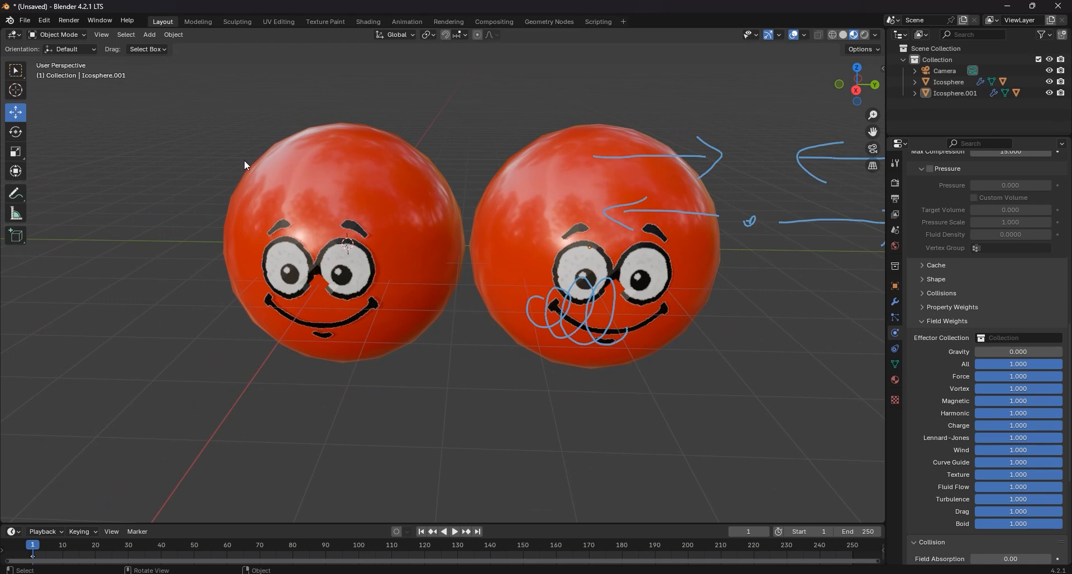
{"action": "middle_click_drag", "start_coordinate": [262, 223], "coordinate": [350, 230], "text": "shift"}
{"action": "key", "text": "shift+a"}
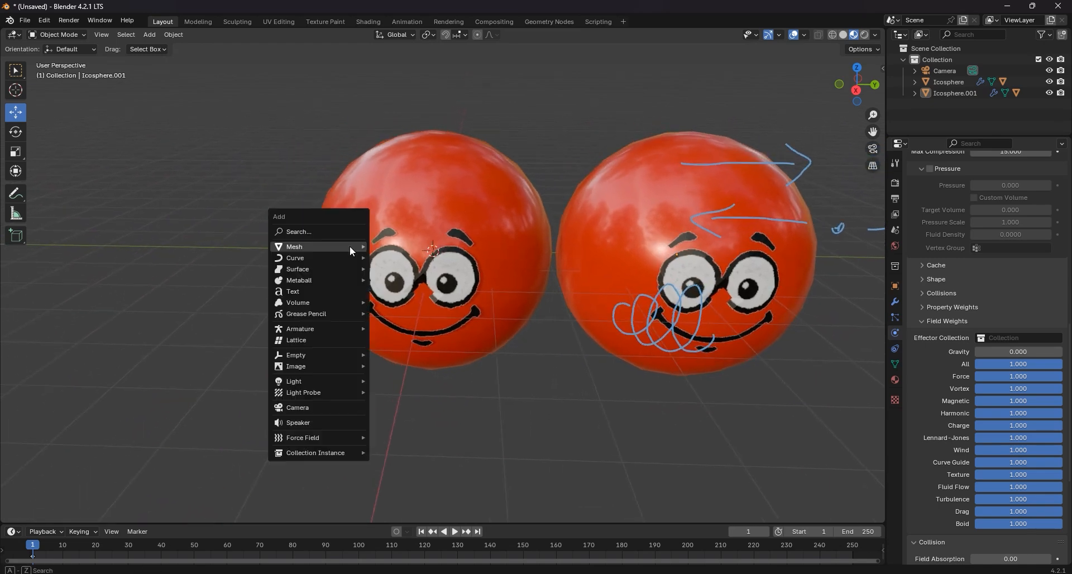
{"action": "mouse_move", "coordinate": [348, 245]}
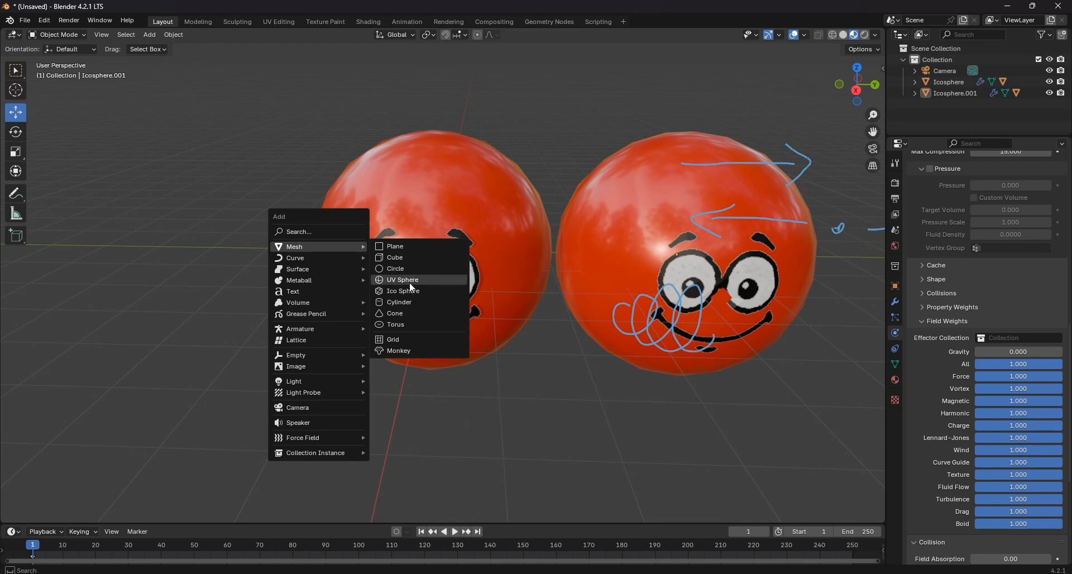
{"action": "left_click", "coordinate": [411, 301]}
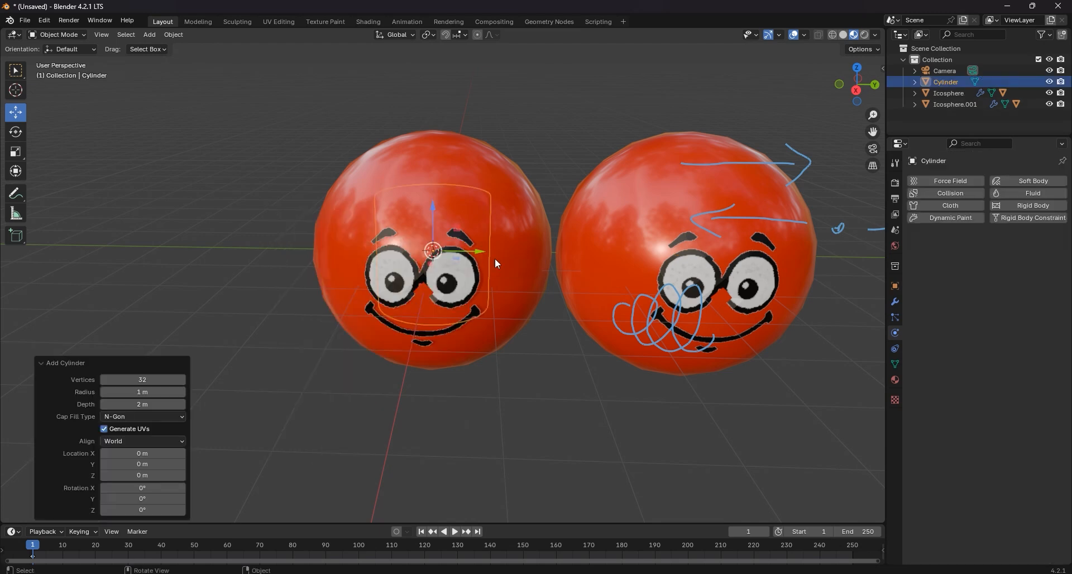
{"action": "left_click_drag", "start_coordinate": [485, 256], "coordinate": [253, 230]}
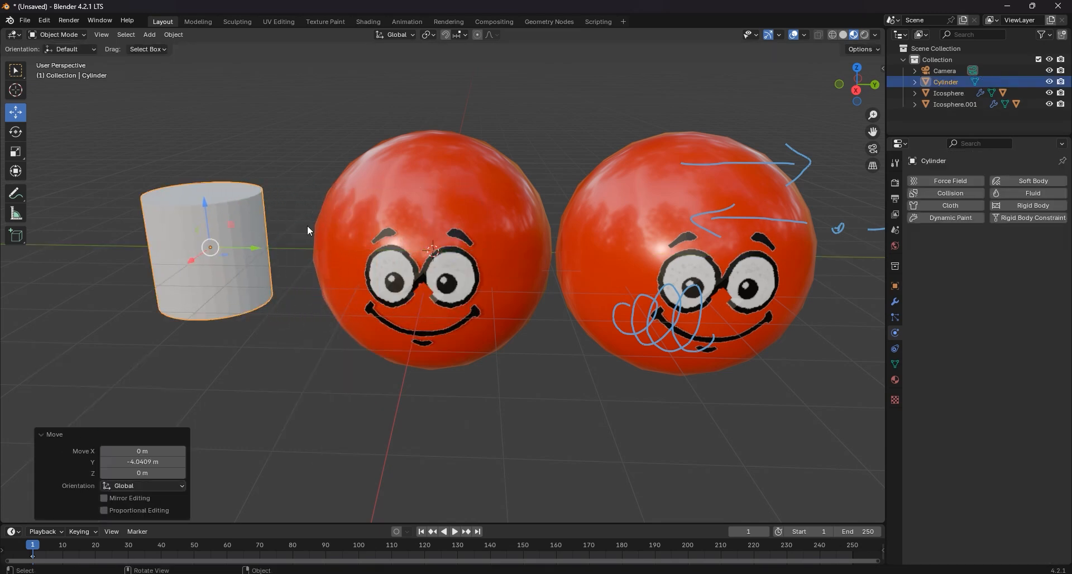
- Rotate the cylinder 90° about the X axis
{"action": "type", "text": "rx"}
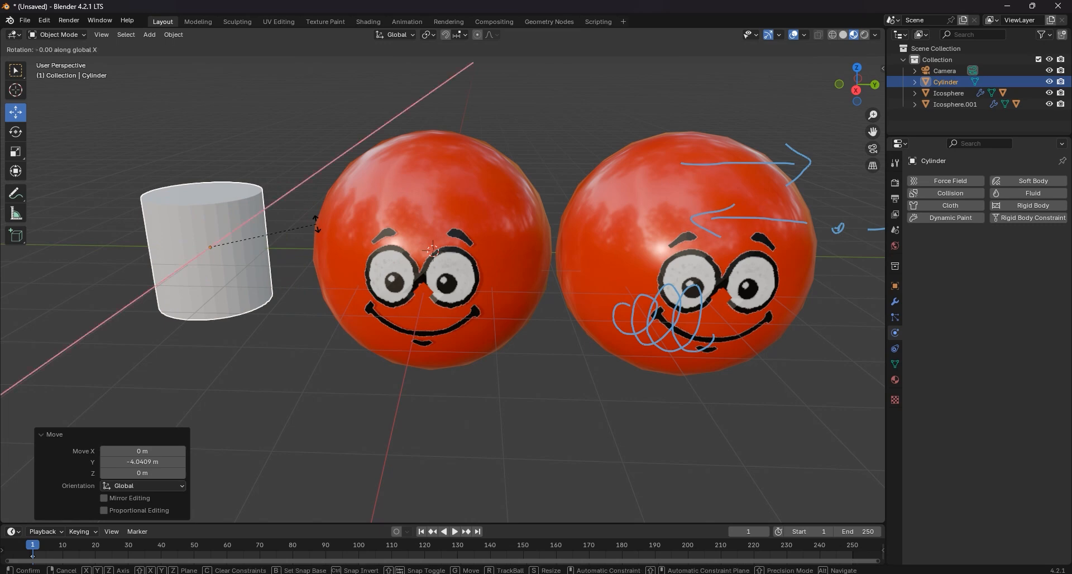
{"action": "type", "text": "90"}
{"action": "key", "text": "Return"}
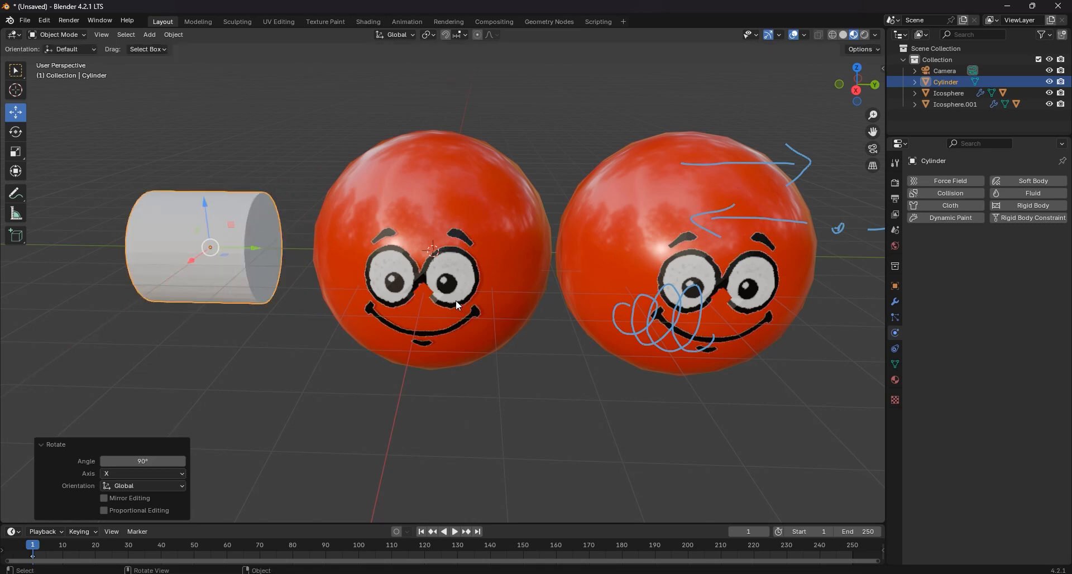
- Flatten the cylinder along Y to about 0.19 and scale the disc up uniformly by about 2.47
{"action": "middle_click_drag", "start_coordinate": [456, 300], "coordinate": [422, 266]}
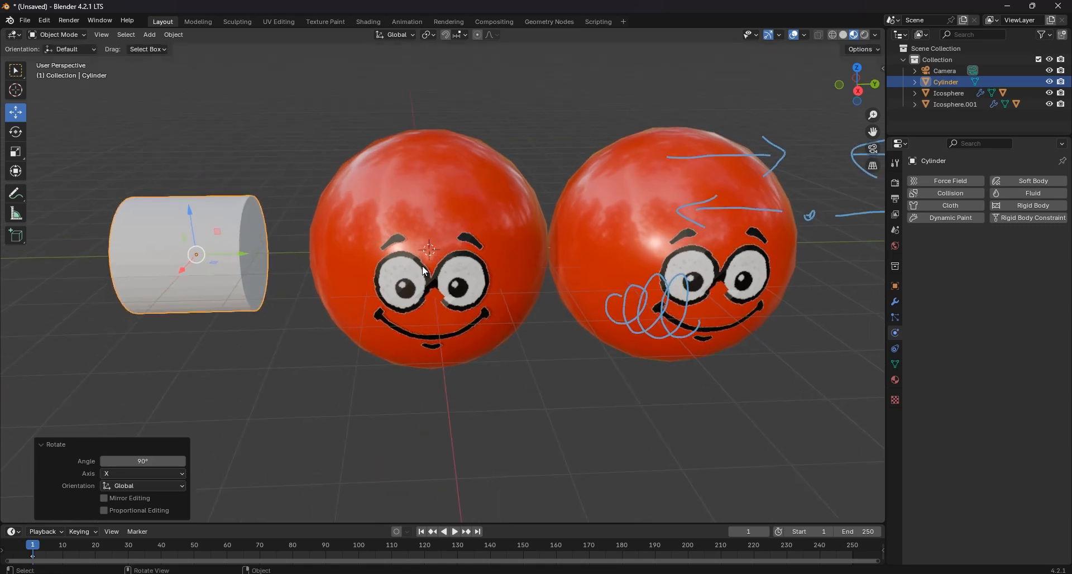
{"action": "key", "text": "s"}
{"action": "key", "text": "y"}
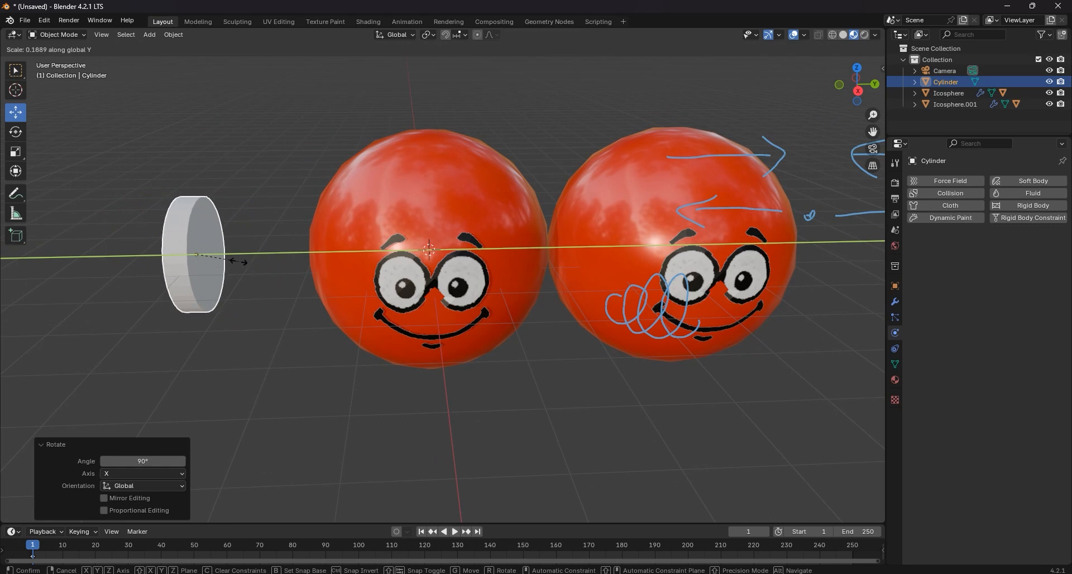
{"action": "key", "text": "Escape"}
{"action": "key", "text": "s"}
{"action": "left_click", "coordinate": [290, 296]}
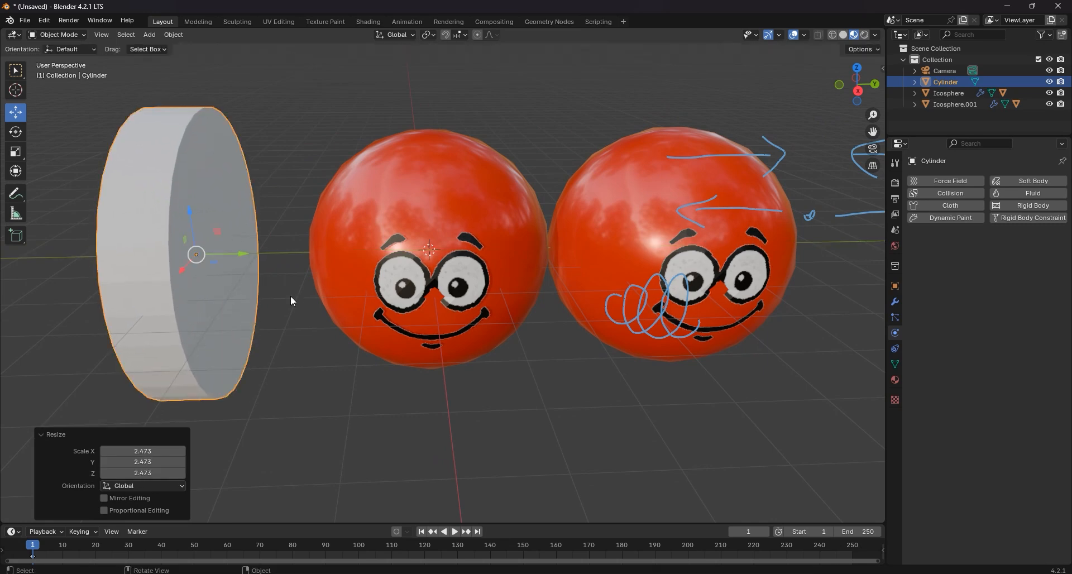
- Enable Collision physics on the cylinder, then duplicate it and place the copy along Y beyond the second sphere
{"action": "scroll", "coordinate": [307, 289], "scroll_direction": "down", "scroll_amount": 5}
{"action": "scroll", "coordinate": [340, 276], "scroll_direction": "up", "scroll_amount": 4}
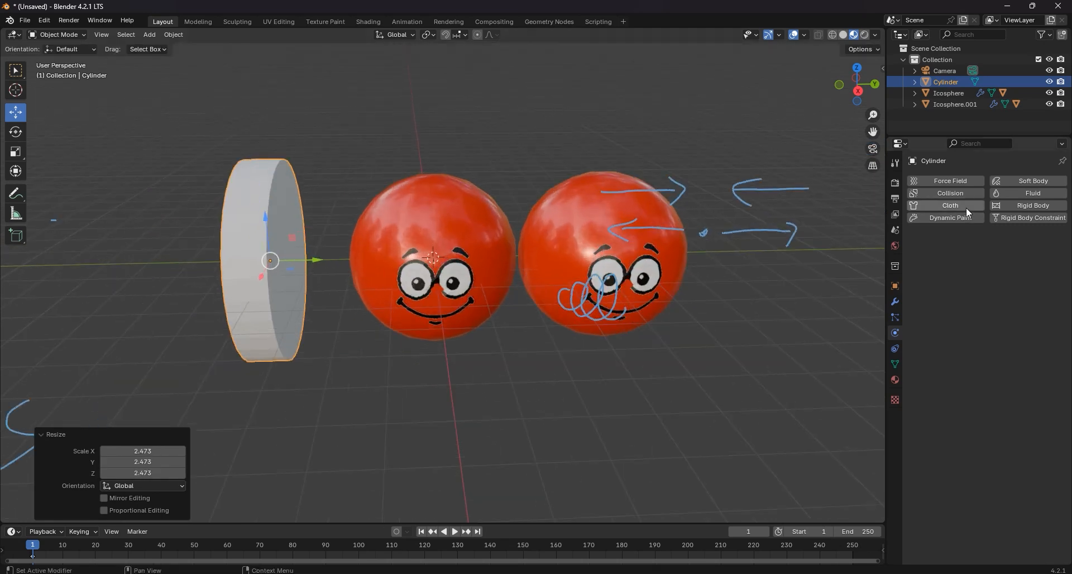
{"action": "left_click", "coordinate": [964, 193]}
{"action": "middle_click_drag", "start_coordinate": [390, 271], "coordinate": [329, 276], "text": "shift"}
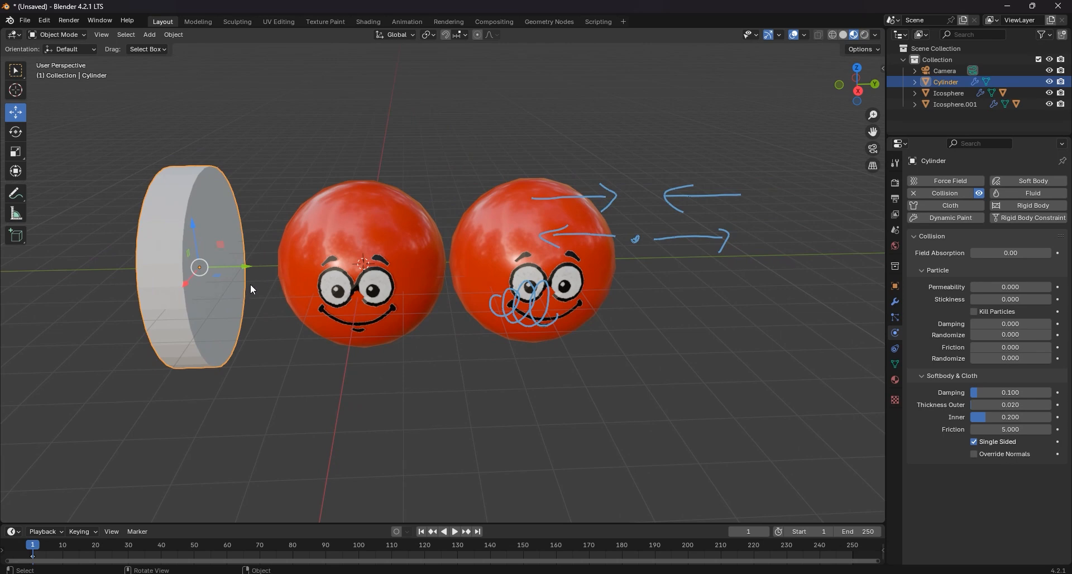
{"action": "key", "text": "shift+d"}
{"action": "key", "text": "Escape"}
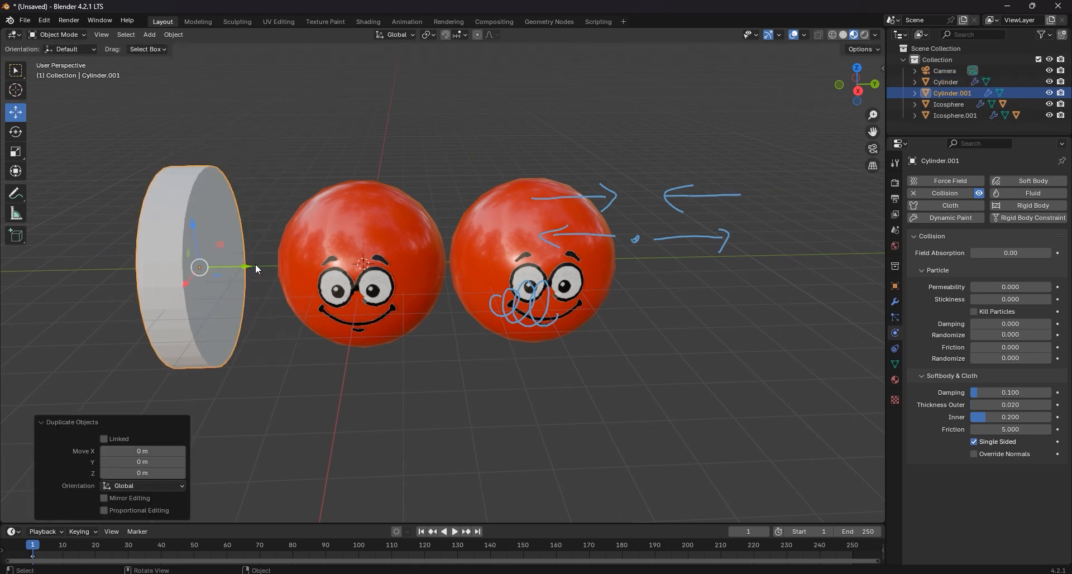
{"action": "key", "text": "g"}
{"action": "key", "text": "y"}
{"action": "left_click", "coordinate": [725, 268]}
- Switch to the right orthographic view and write a freehand annotation "3" above the first cylinder
{"action": "left_click", "coordinate": [222, 264]}
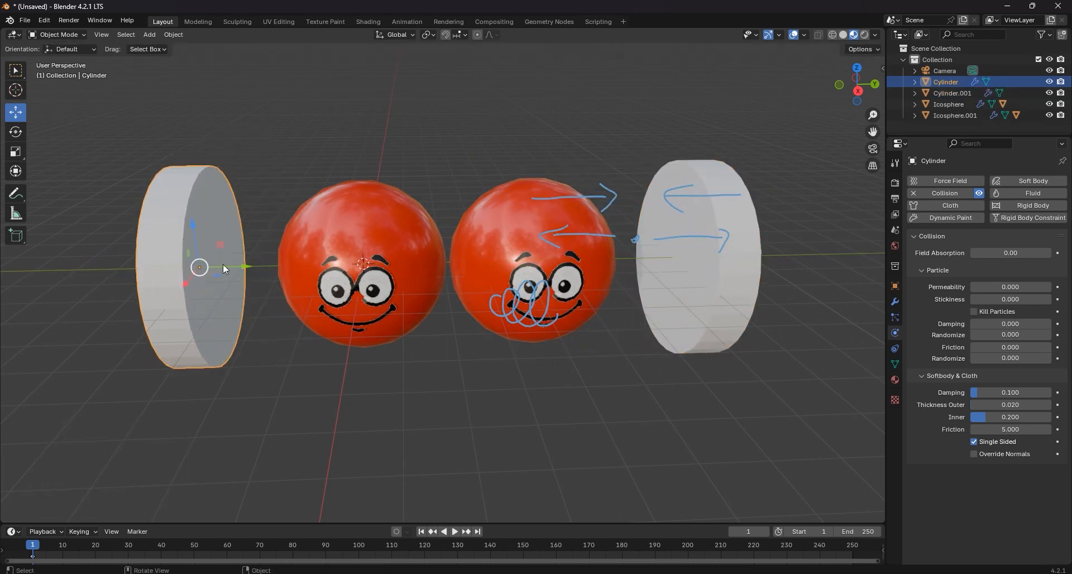
{"action": "key", "text": "KP_3"}
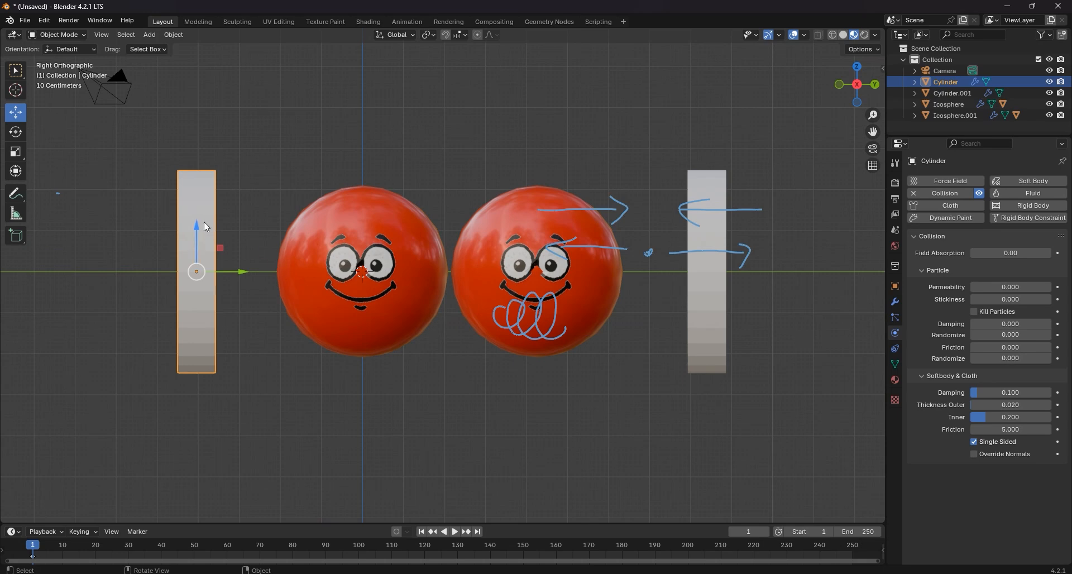
{"action": "left_click", "coordinate": [15, 194]}
{"action": "mouse_move", "coordinate": [238, 104]}
{"action": "left_mouse_down"}
{"action": "mouse_move", "coordinate": [246, 94]}
{"action": "mouse_move", "coordinate": [274, 113]}
{"action": "mouse_move", "coordinate": [232, 140]}
{"action": "left_mouse_up"}
{"action": "key", "text": "w"}
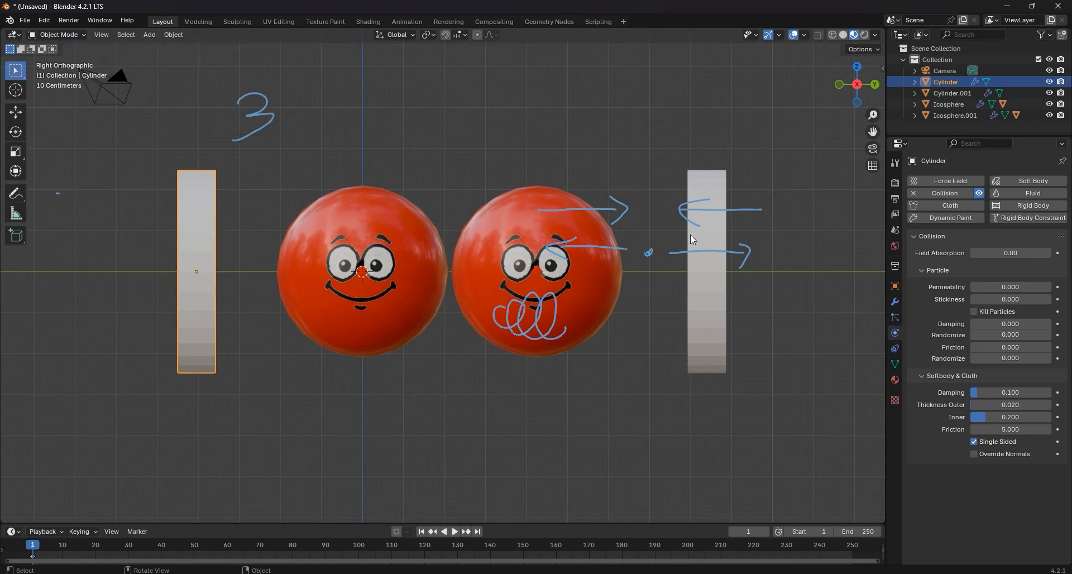
- Move the duplicated cylinder about -1.5 m and the original about 1.39 m along Y, close to the outer sides of the spheres
{"action": "left_click", "coordinate": [719, 299]}
{"action": "left_click", "coordinate": [15, 111]}
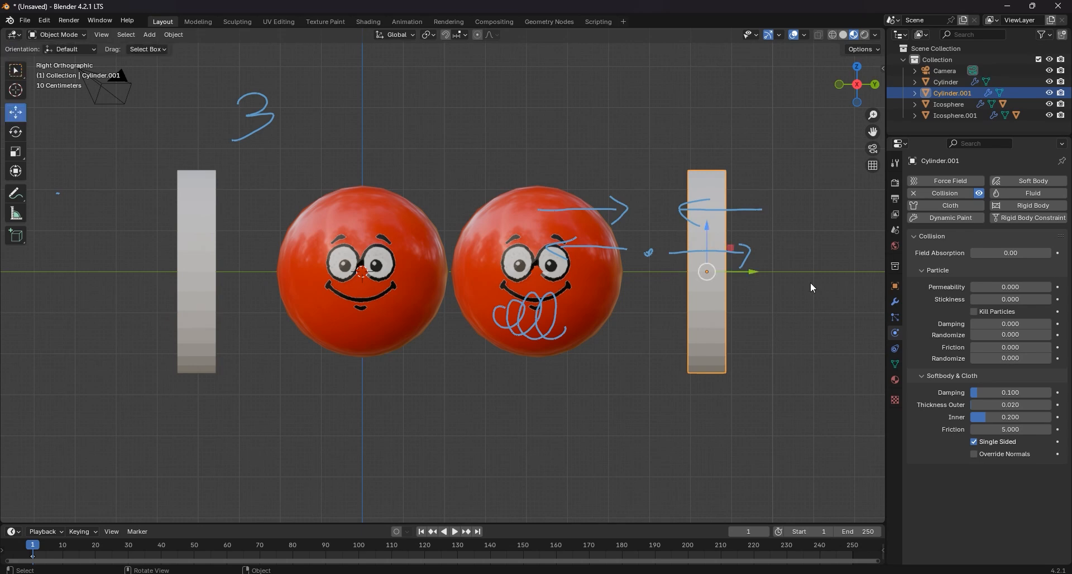
{"action": "left_click_drag", "start_coordinate": [759, 273], "coordinate": [689, 265]}
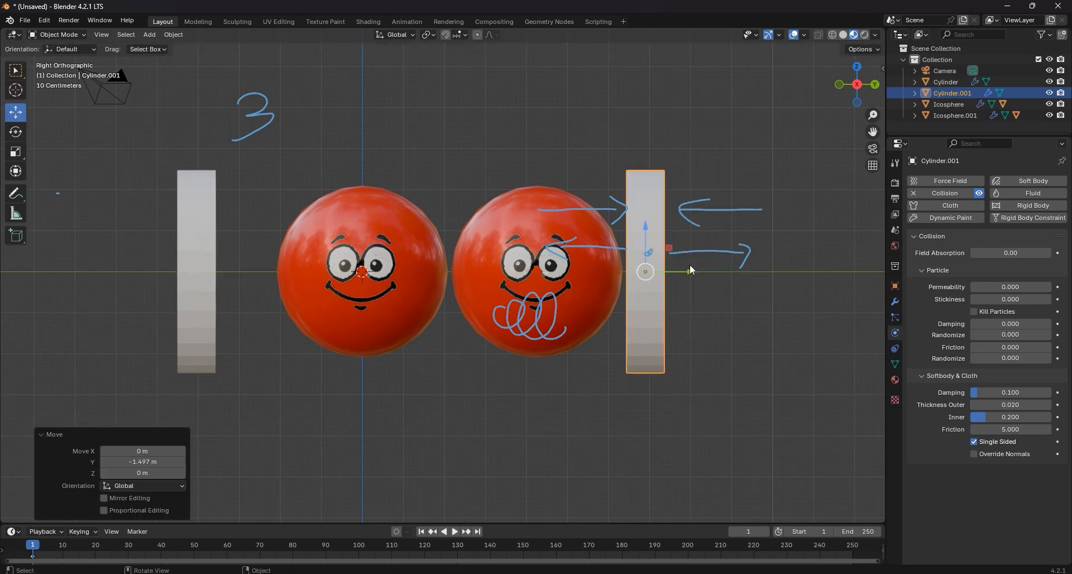
{"action": "left_click", "coordinate": [212, 243]}
{"action": "left_click_drag", "start_coordinate": [240, 269], "coordinate": [298, 272]}
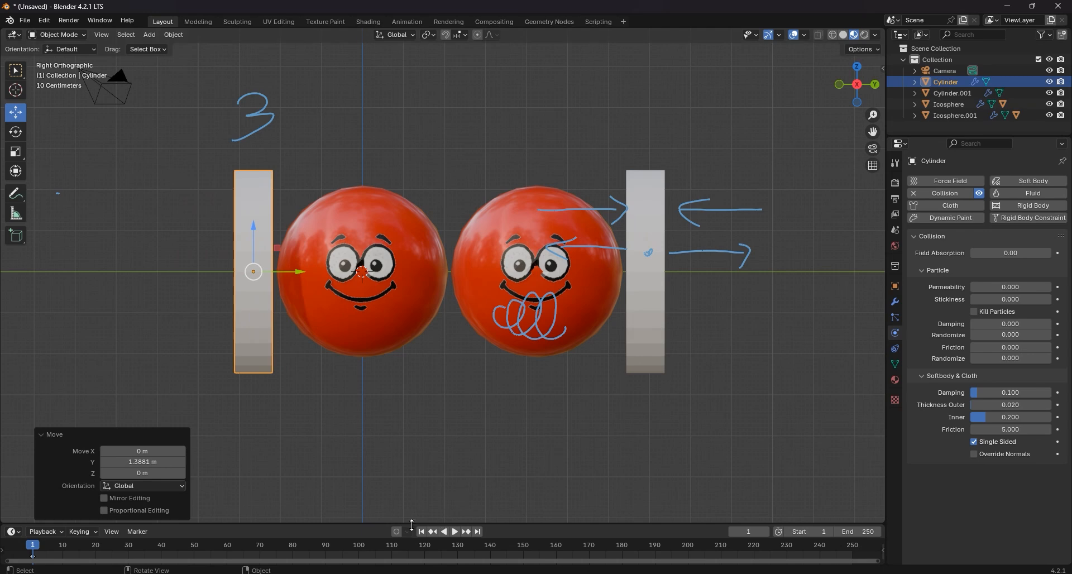
- Enlarge the timeline and insert a keyframe for each cylinder at frame 1
{"action": "left_click_drag", "start_coordinate": [414, 525], "coordinate": [357, 436]}
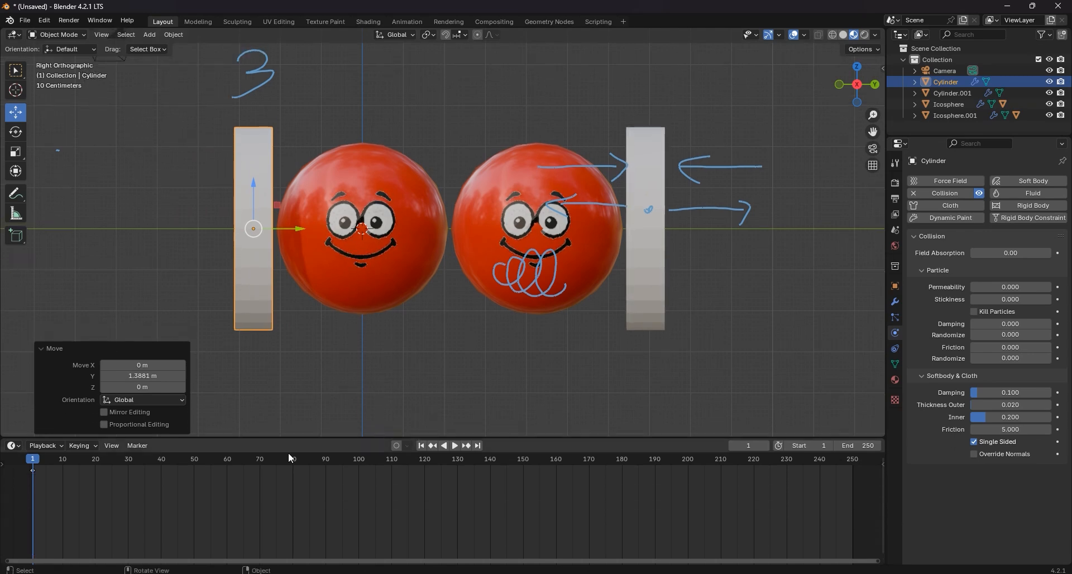
{"action": "left_click", "coordinate": [673, 338]}
{"action": "left_click", "coordinate": [260, 248]}
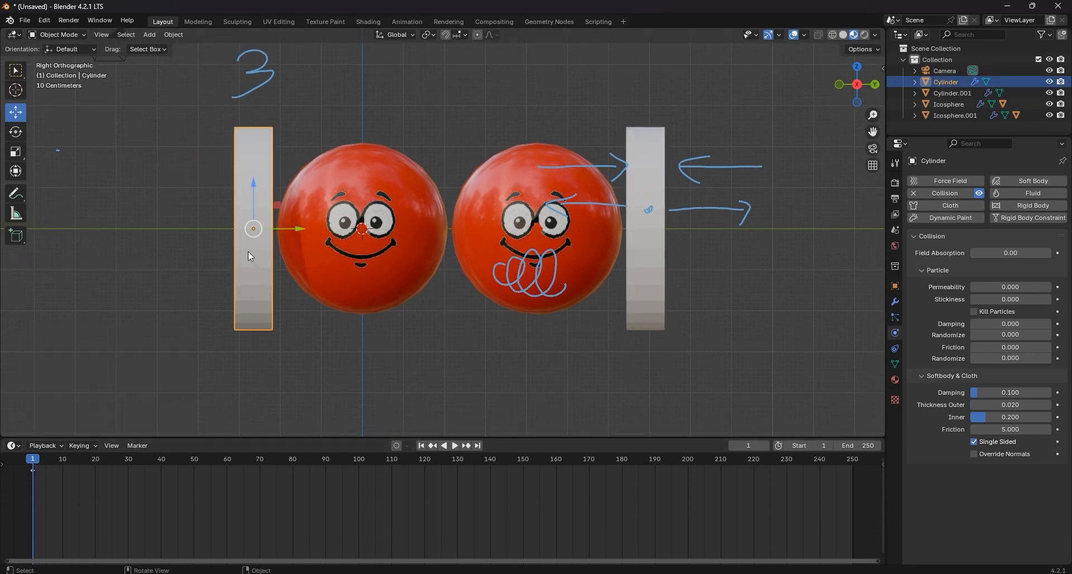
{"action": "key", "text": "k"}
{"action": "left_click", "coordinate": [247, 250]}
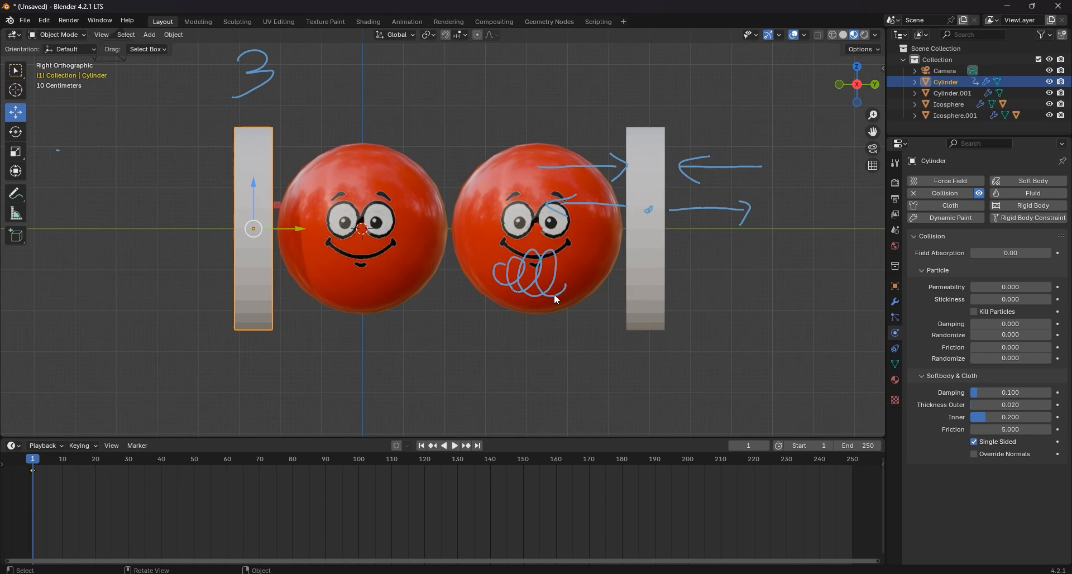
{"action": "left_click", "coordinate": [642, 304]}
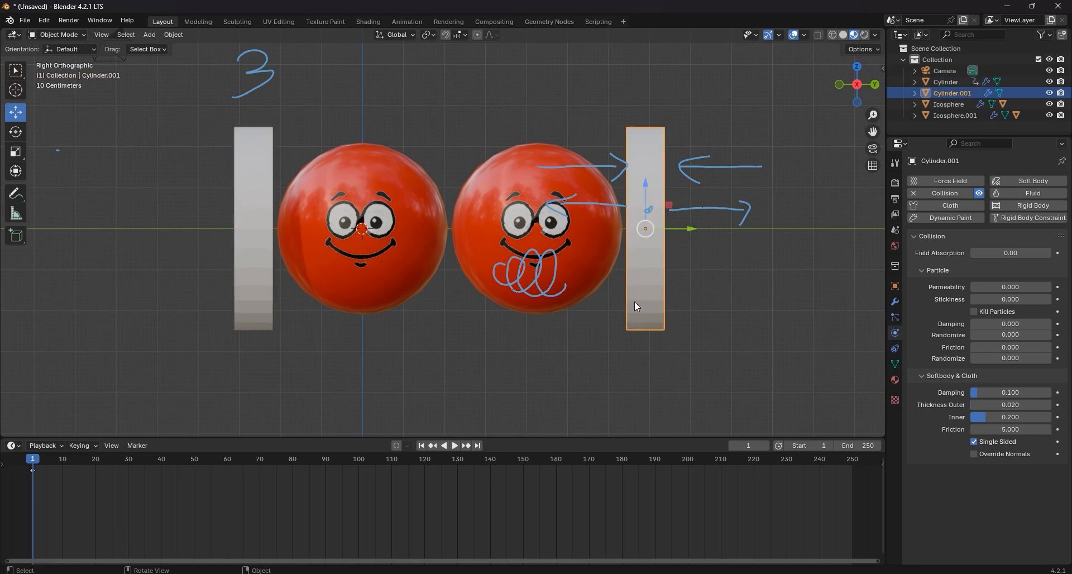
{"action": "key", "text": "k"}
{"action": "left_click", "coordinate": [652, 272]}
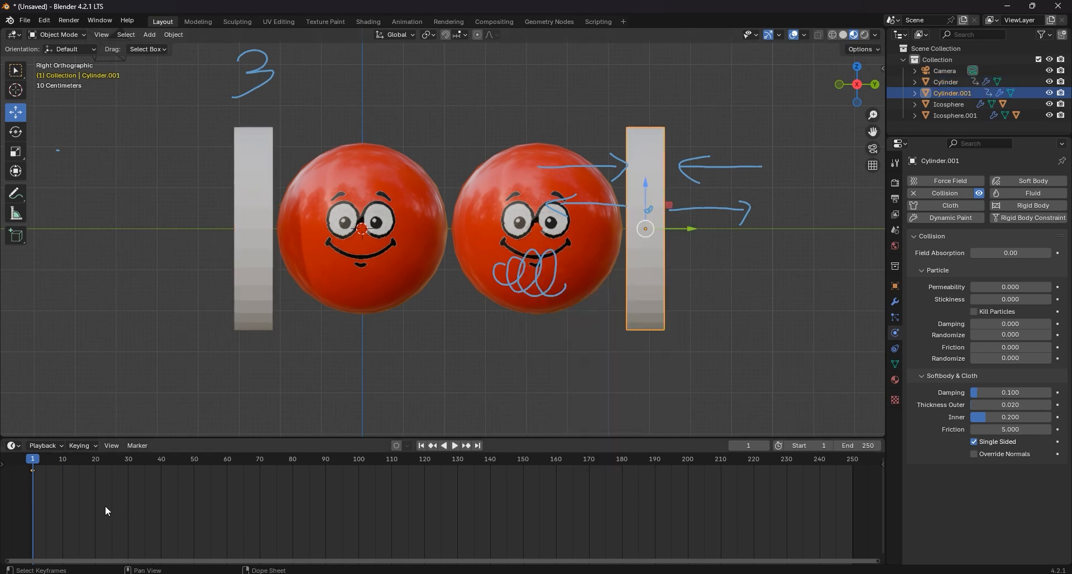
- Advance to frame 40, move the original cylinder about 0.87 m along Y into the first sphere, and insert a keyframe
{"action": "key", "text": "space"}
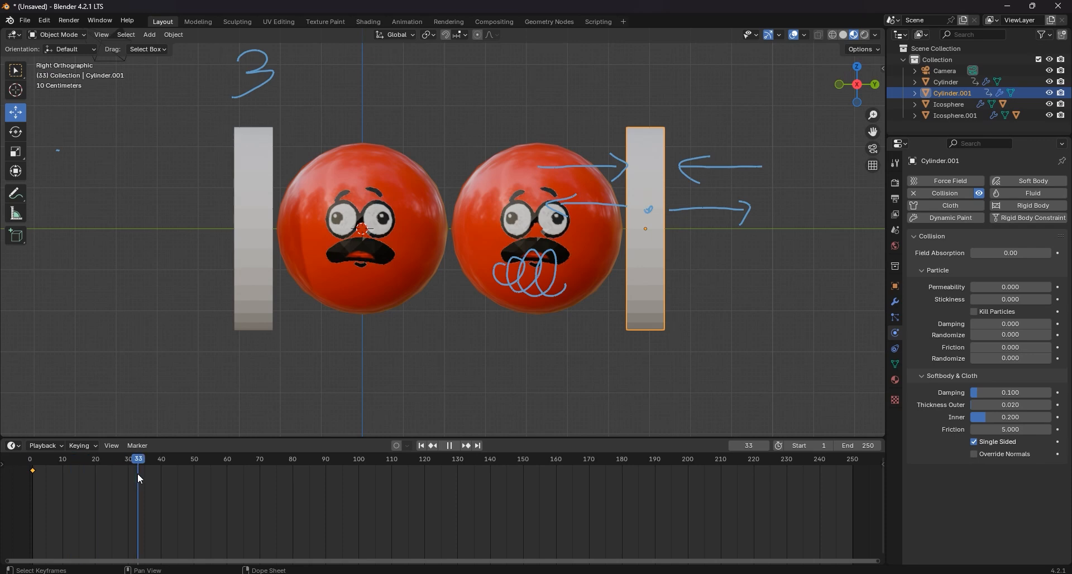
{"action": "key", "text": "space"}
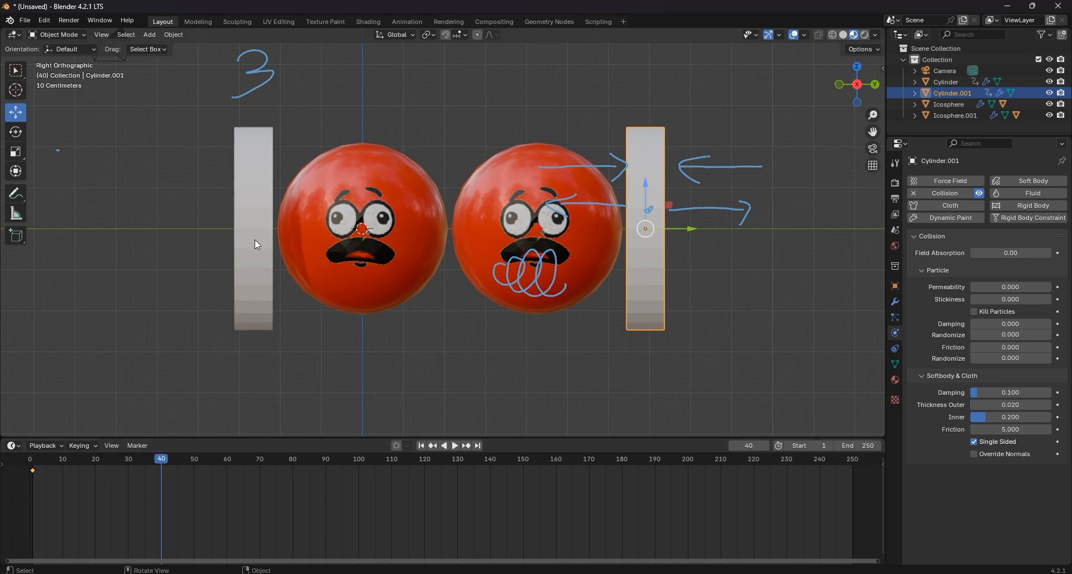
{"action": "left_click", "coordinate": [254, 240]}
{"action": "left_click_drag", "start_coordinate": [300, 231], "coordinate": [337, 233]}
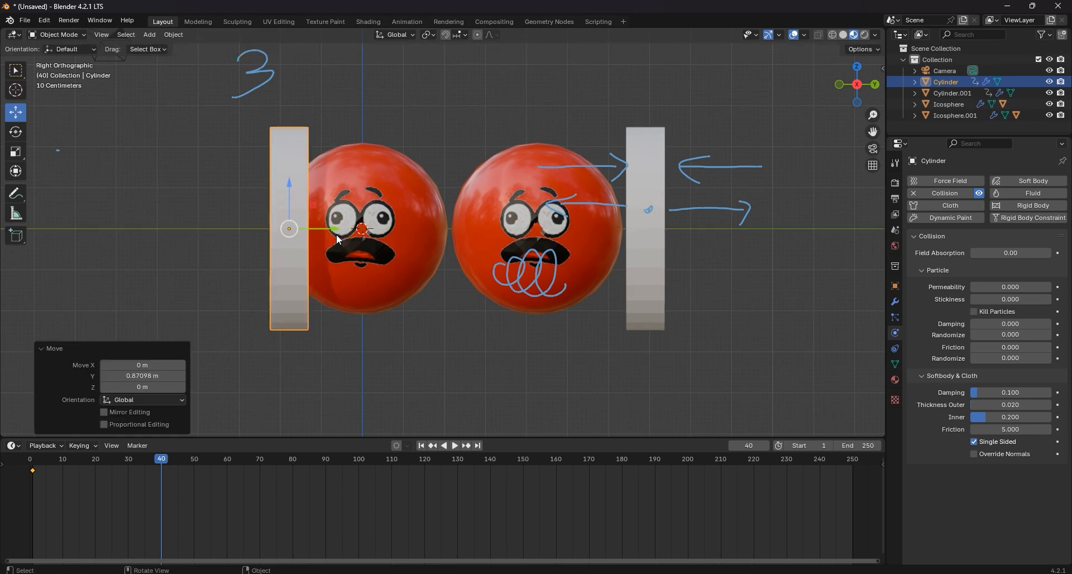
{"action": "key", "text": "k"}
{"action": "left_click", "coordinate": [337, 235]}
- Move the duplicated cylinder about -0.99 m along Y into the second sphere and insert a keyframe at frame 40
{"action": "left_click", "coordinate": [654, 267]}
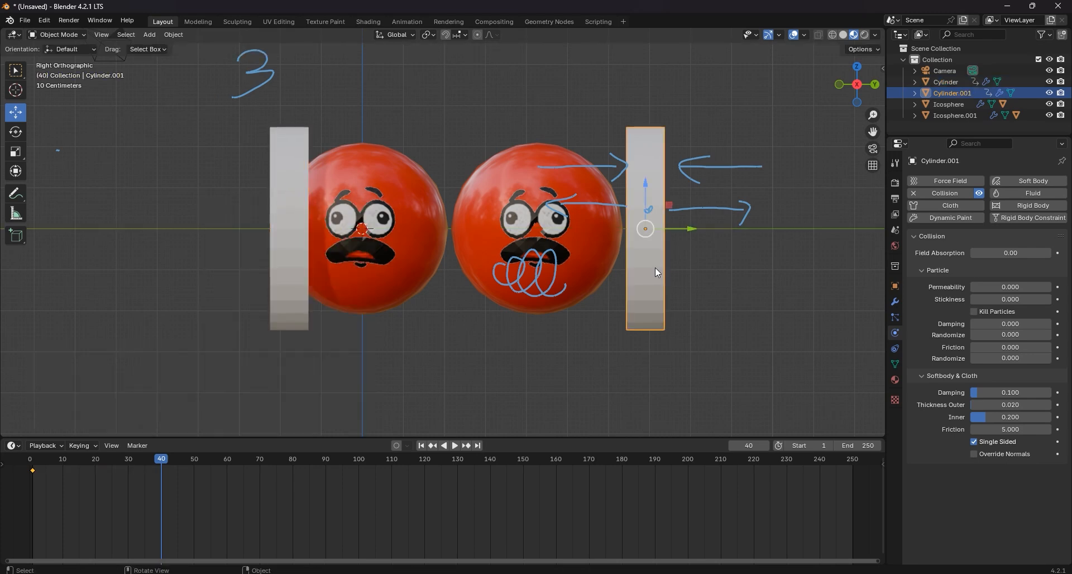
{"action": "key", "text": "k"}
{"action": "left_click", "coordinate": [654, 268]}
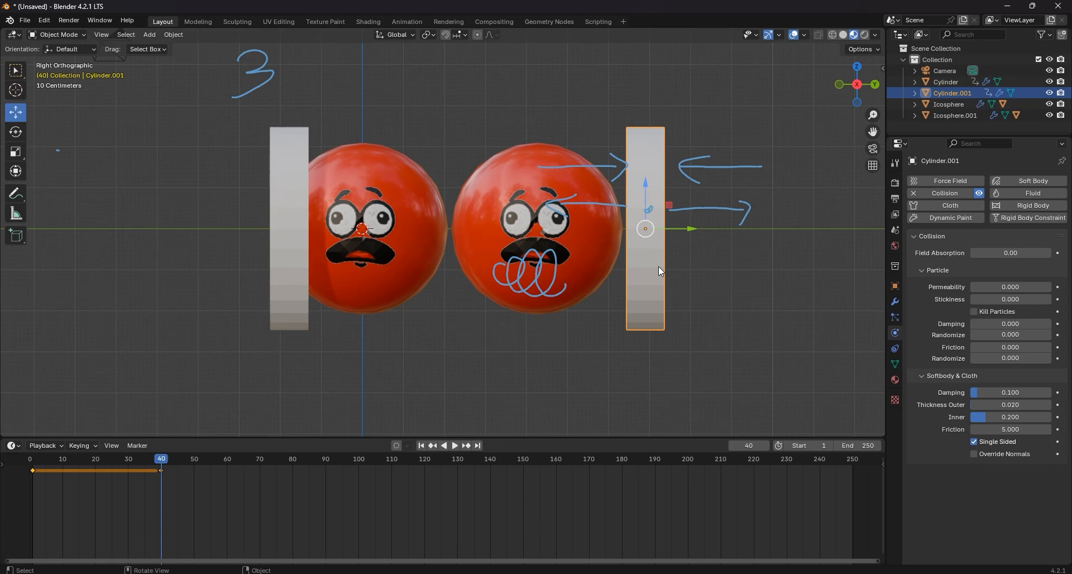
{"action": "left_click_drag", "start_coordinate": [684, 231], "coordinate": [639, 221]}
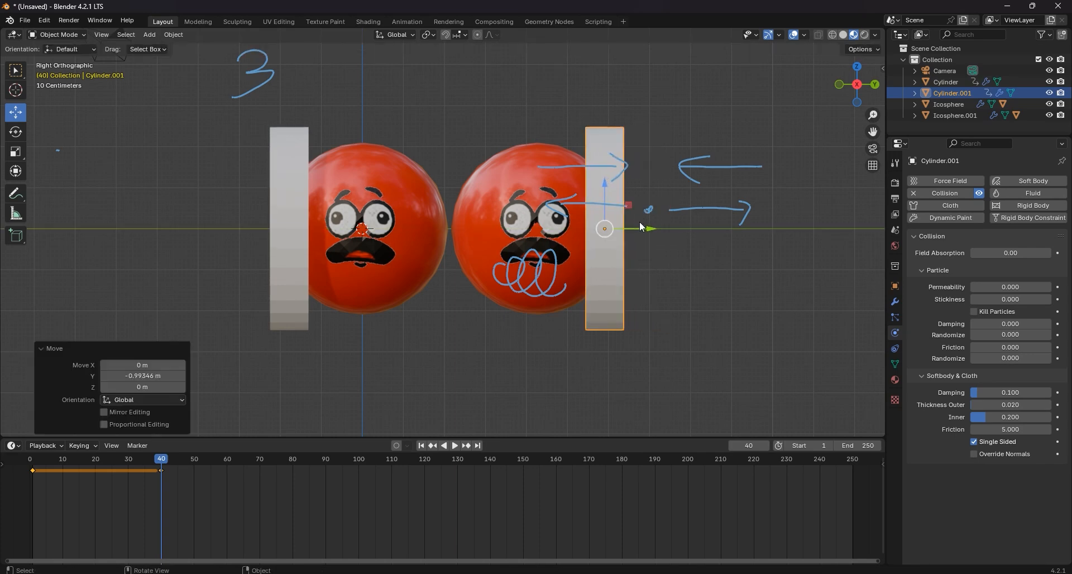
{"action": "key", "text": "k"}
{"action": "left_click", "coordinate": [639, 221]}
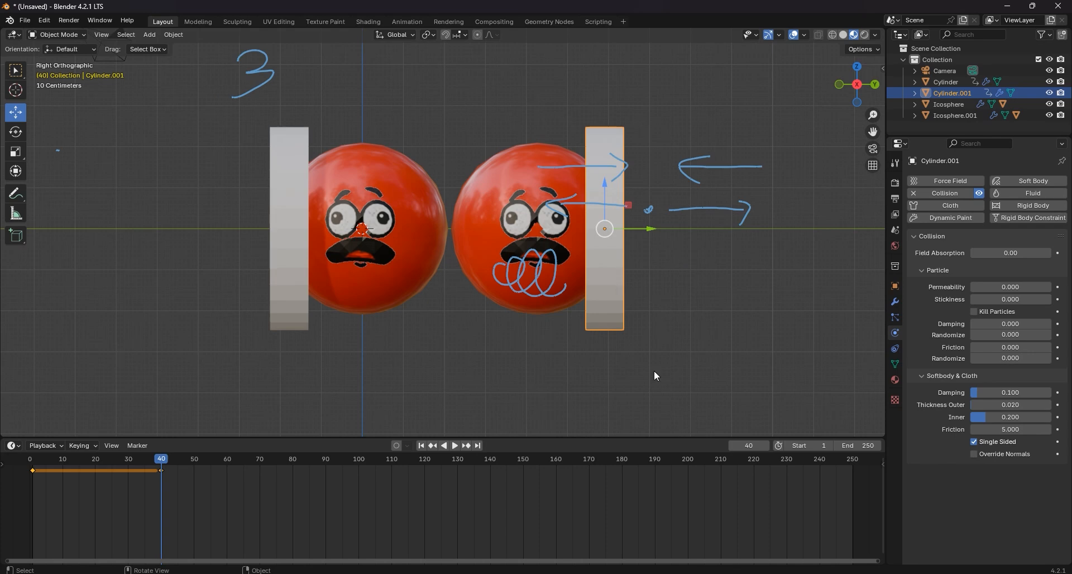
- Return to frame 1, erase the annotation strokes around the spheres with the Annotate Eraser, and switch back to the selection tool
{"action": "left_click", "coordinate": [421, 445]}
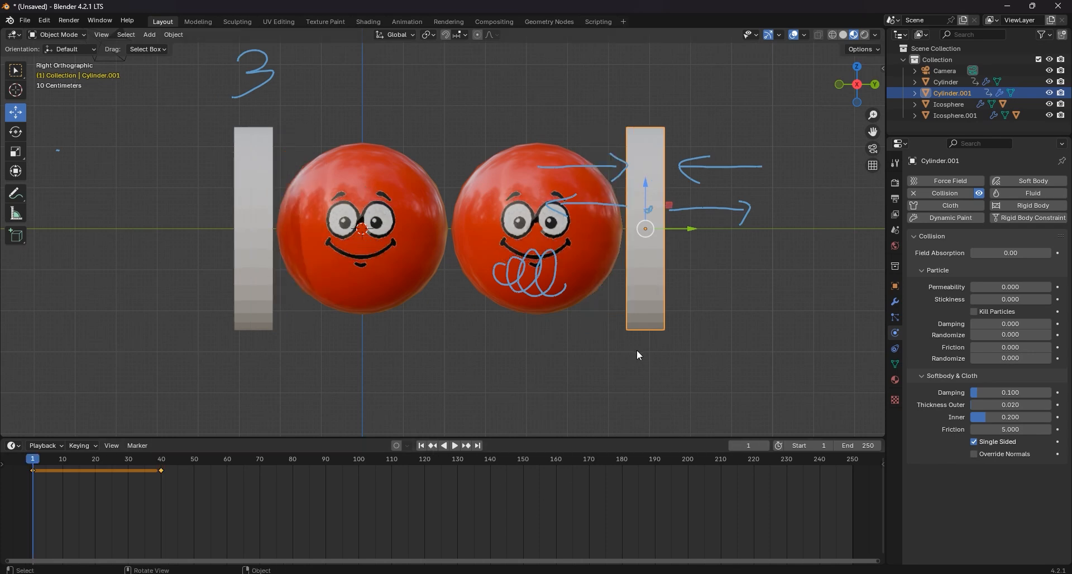
{"action": "left_click", "coordinate": [21, 198]}
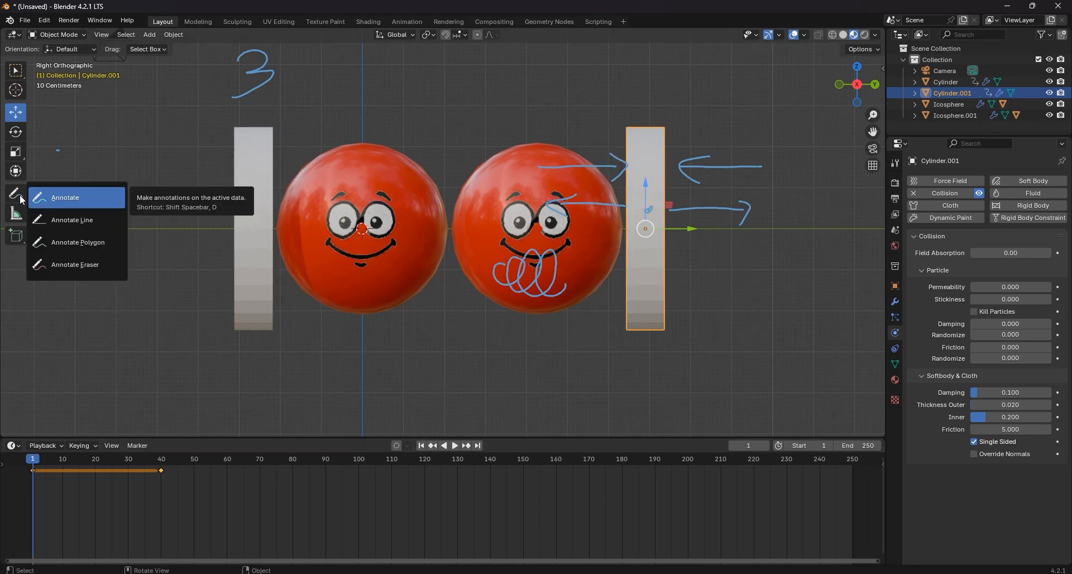
{"action": "left_click", "coordinate": [119, 268]}
{"action": "mouse_move", "coordinate": [253, 178]}
{"action": "left_mouse_down"}
{"action": "mouse_move", "coordinate": [196, 106]}
{"action": "mouse_move", "coordinate": [426, 184]}
{"action": "mouse_move", "coordinate": [495, 249]}
{"action": "left_mouse_up"}
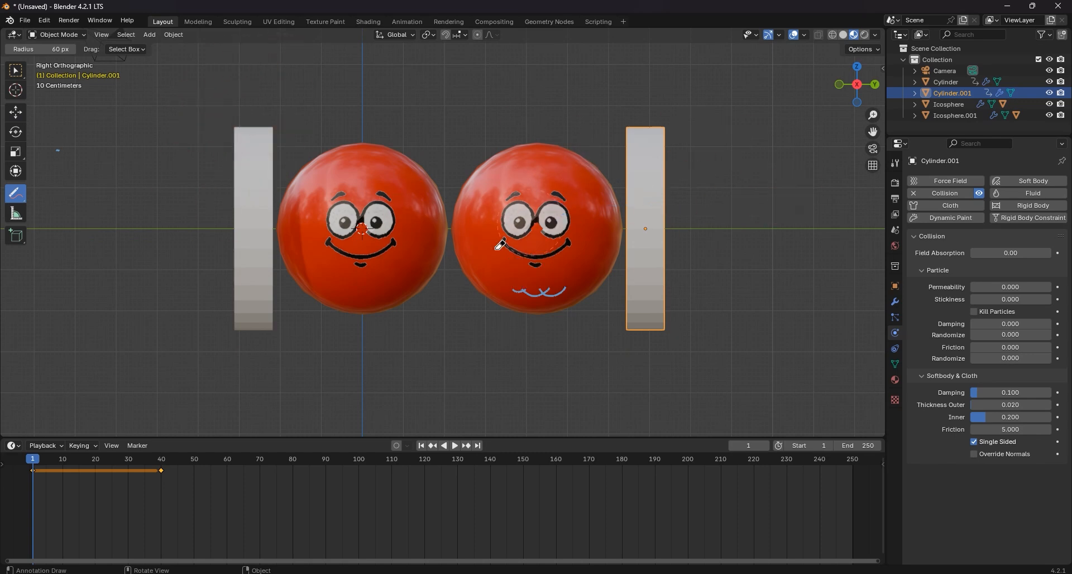
{"action": "left_click", "coordinate": [16, 71]}
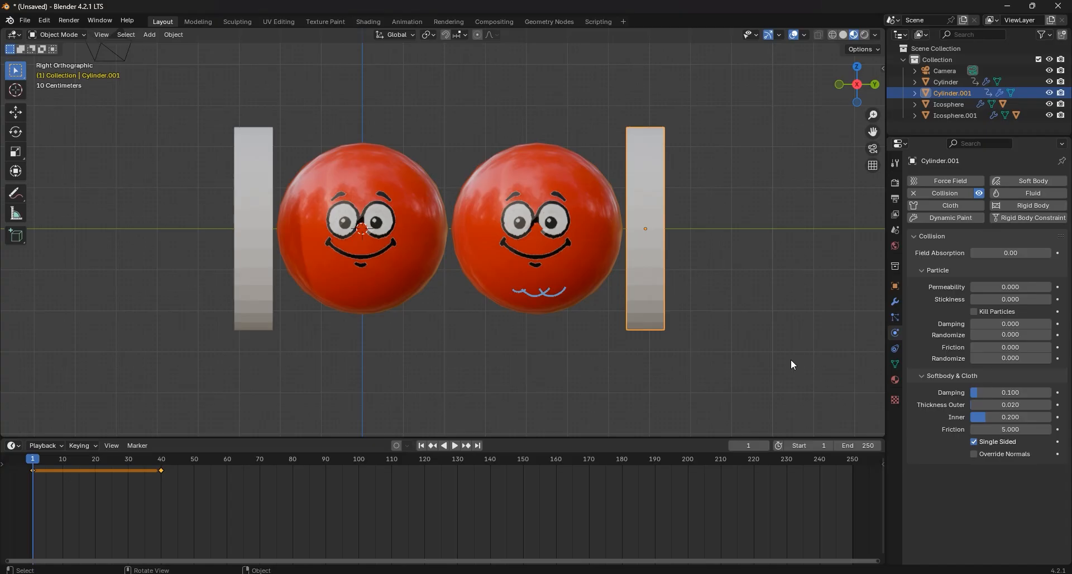
- Play the squeeze simulation to about frame 37, inspect the deformed spheres from an angle, and return to frame 1
{"action": "left_click", "coordinate": [641, 385]}
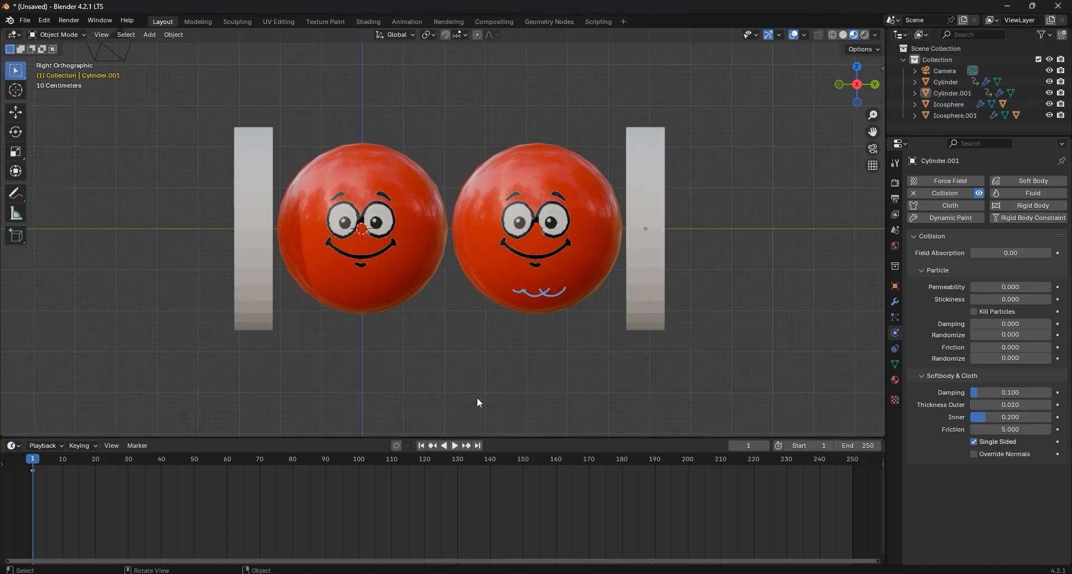
{"action": "left_click", "coordinate": [456, 445]}
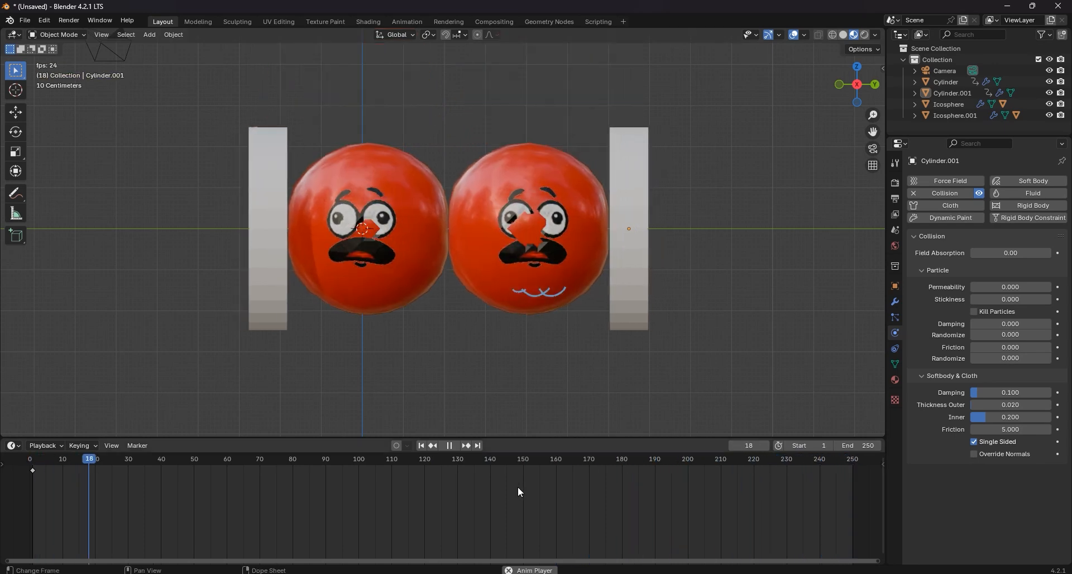
{"action": "left_click", "coordinate": [453, 446]}
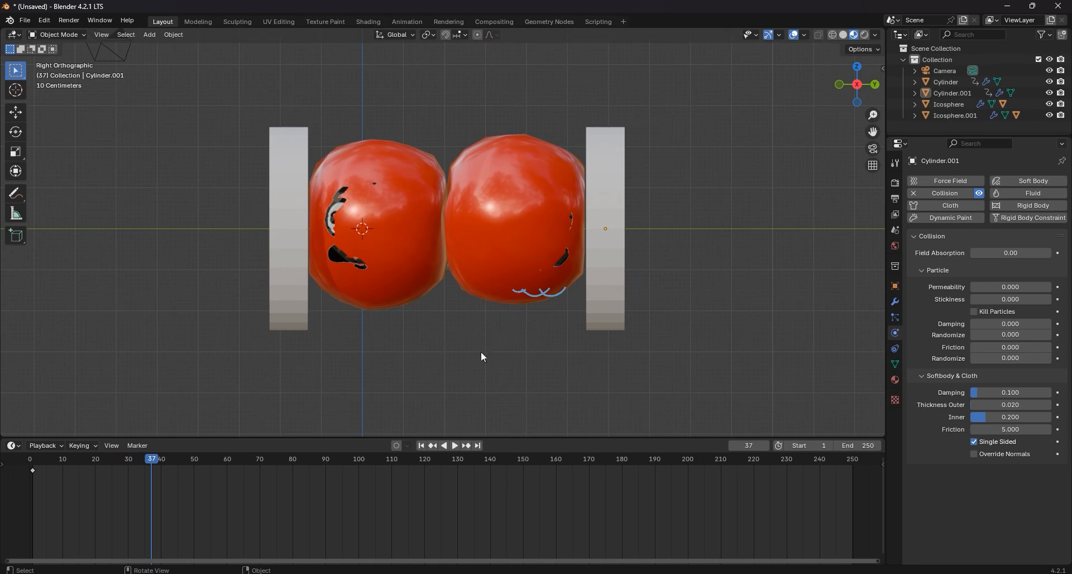
{"action": "middle_click_drag", "start_coordinate": [616, 194], "coordinate": [531, 250]}
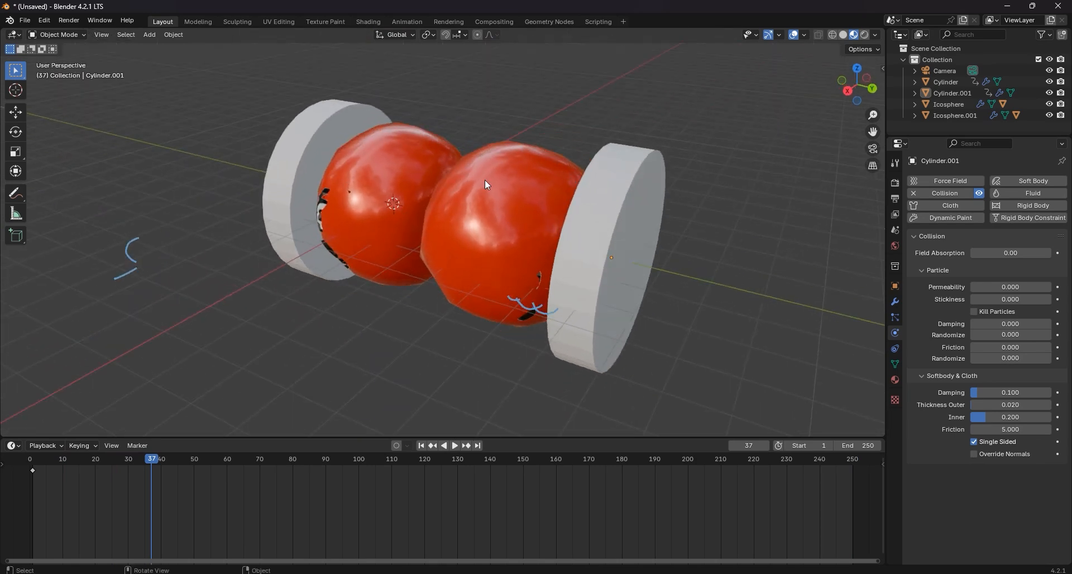
{"action": "left_click", "coordinate": [421, 445]}
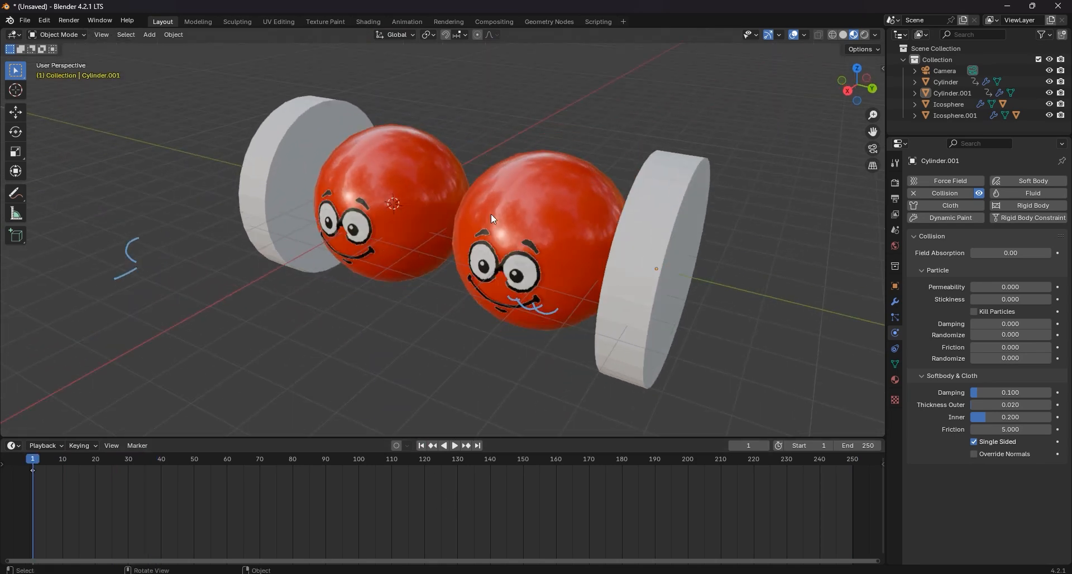
{"action": "middle_click_drag", "start_coordinate": [413, 173], "coordinate": [453, 150]}
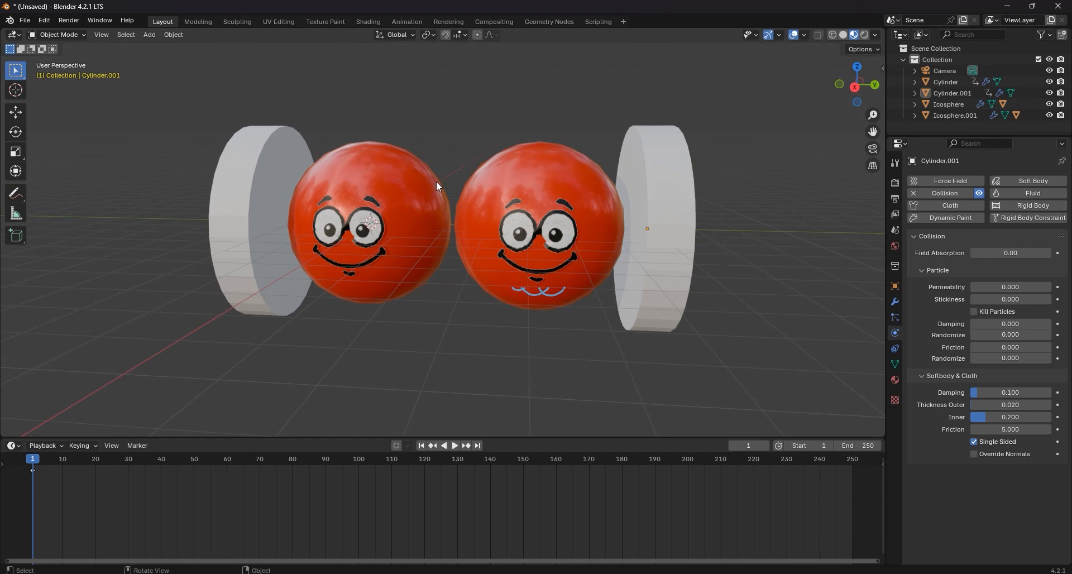
{"action": "key", "text": "shift+a"}
{"action": "mouse_move", "coordinate": [430, 182]}
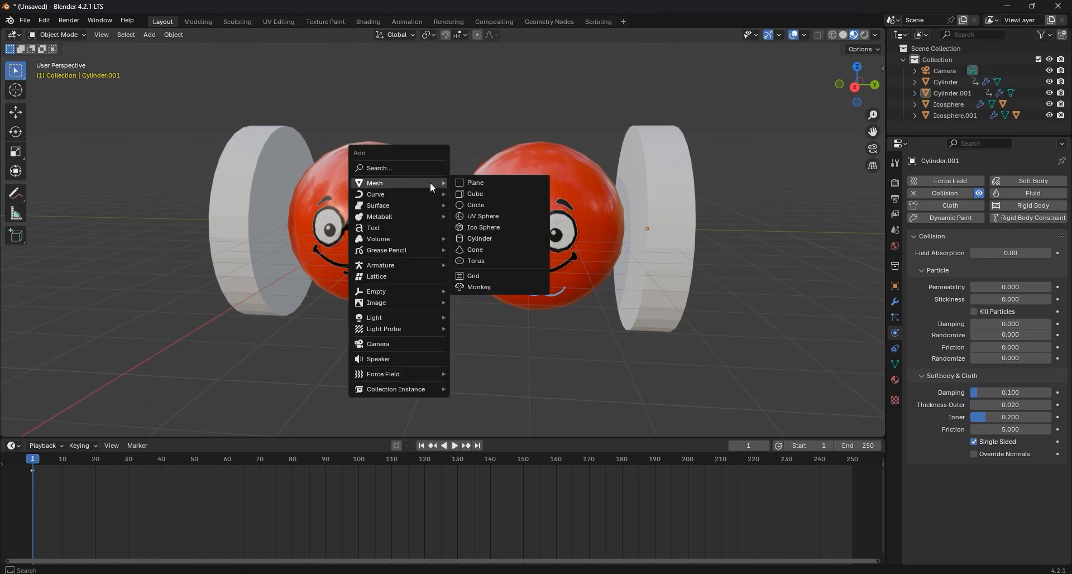
{"action": "left_click", "coordinate": [499, 228]}
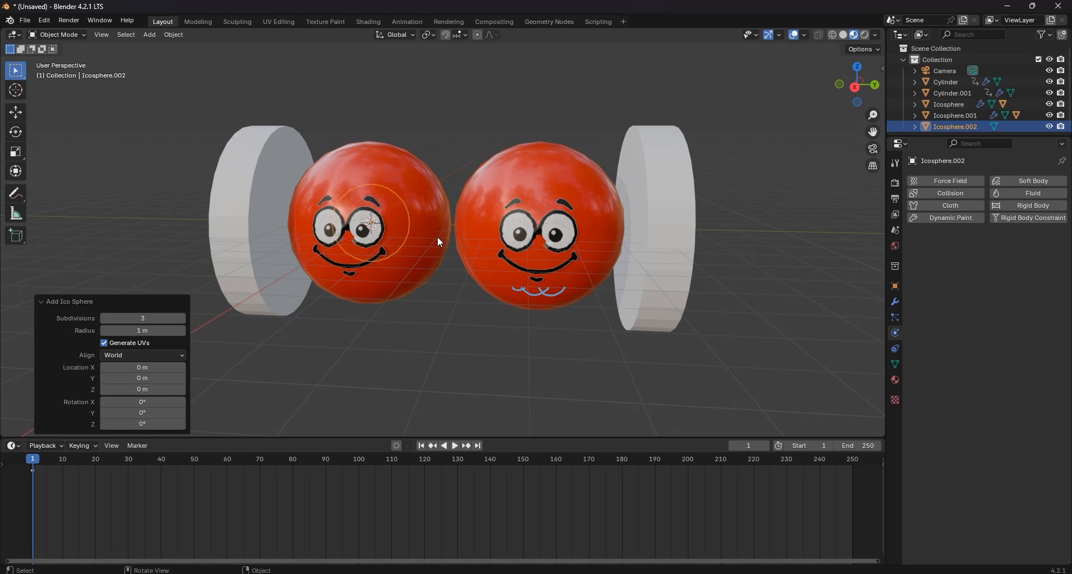
{"action": "key", "text": "Delete"}
- Add a mesh cylinder at the world origin and rotate it 90° about the X axis
{"action": "key", "text": "shift+a"}
{"action": "mouse_move", "coordinate": [403, 213]}
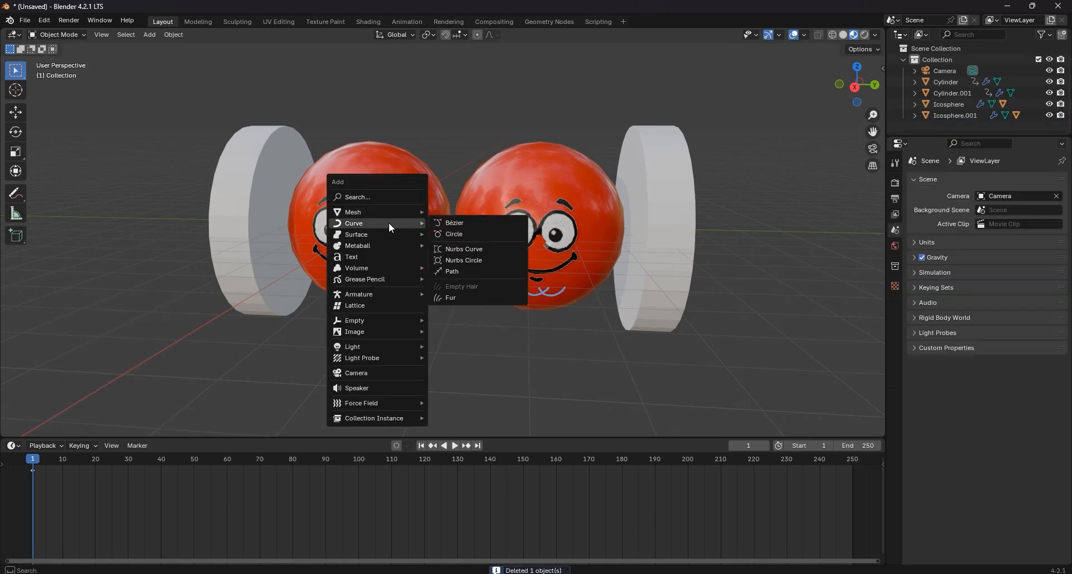
{"action": "left_click", "coordinate": [484, 268]}
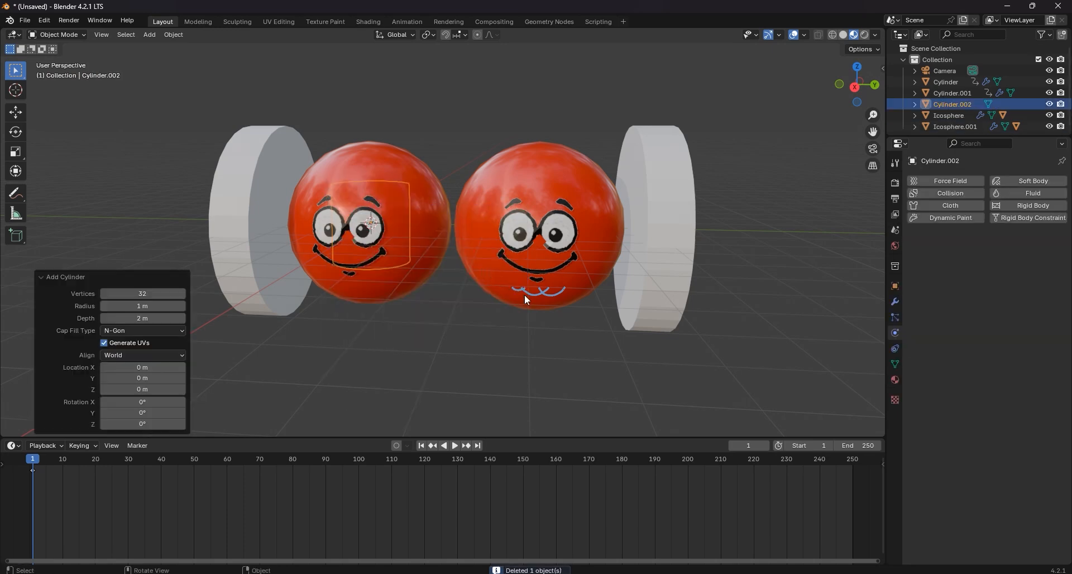
{"action": "type", "text": "rz"}
{"action": "type", "text": "90"}
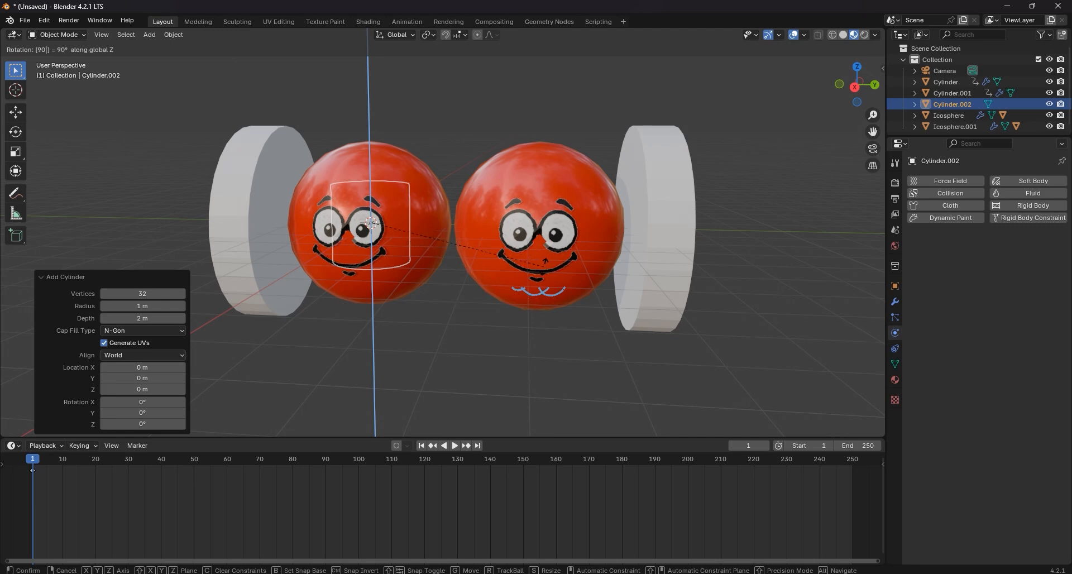
{"action": "key", "text": "BackSpace"}
{"action": "key", "text": "BackSpace"}
{"action": "key", "text": "x"}
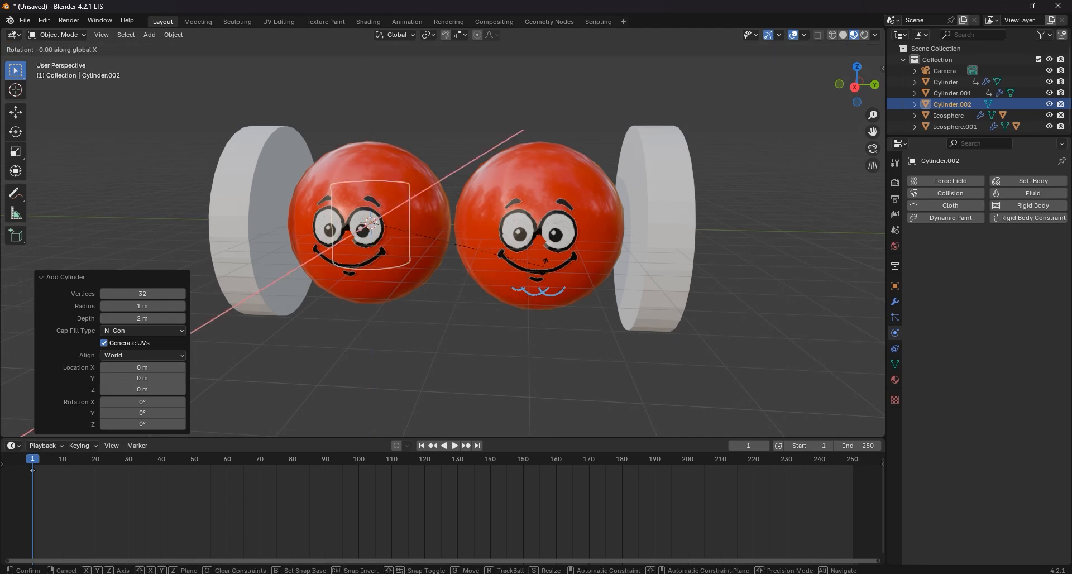
{"action": "type", "text": "90"}
{"action": "key", "text": "Return"}
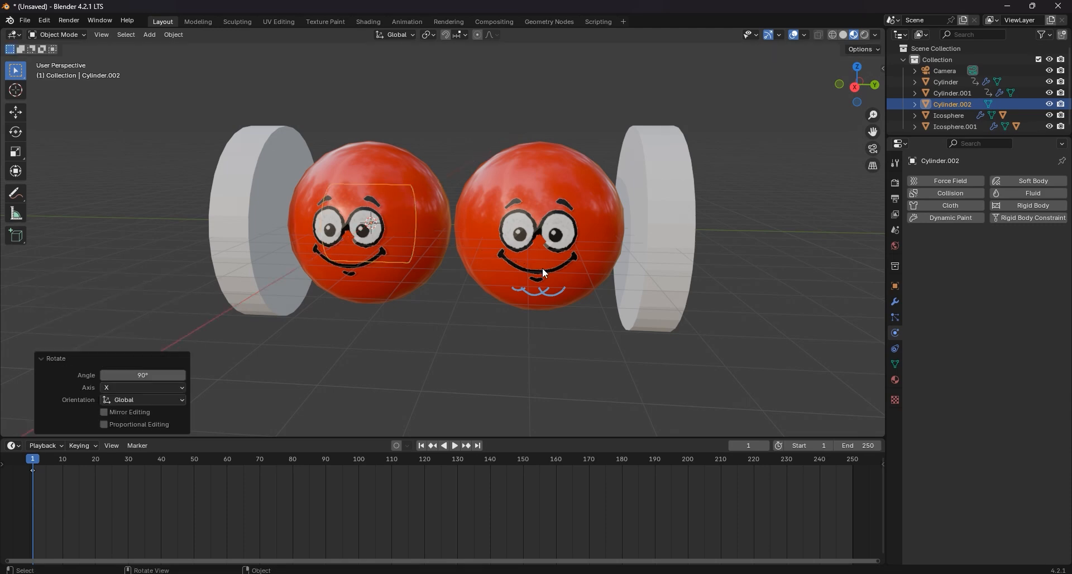
- Scale the new cylinder uniformly by about 2.237 and stretch it along Y by about 2.086
{"action": "key", "text": "s"}
{"action": "left_click", "coordinate": [484, 274]}
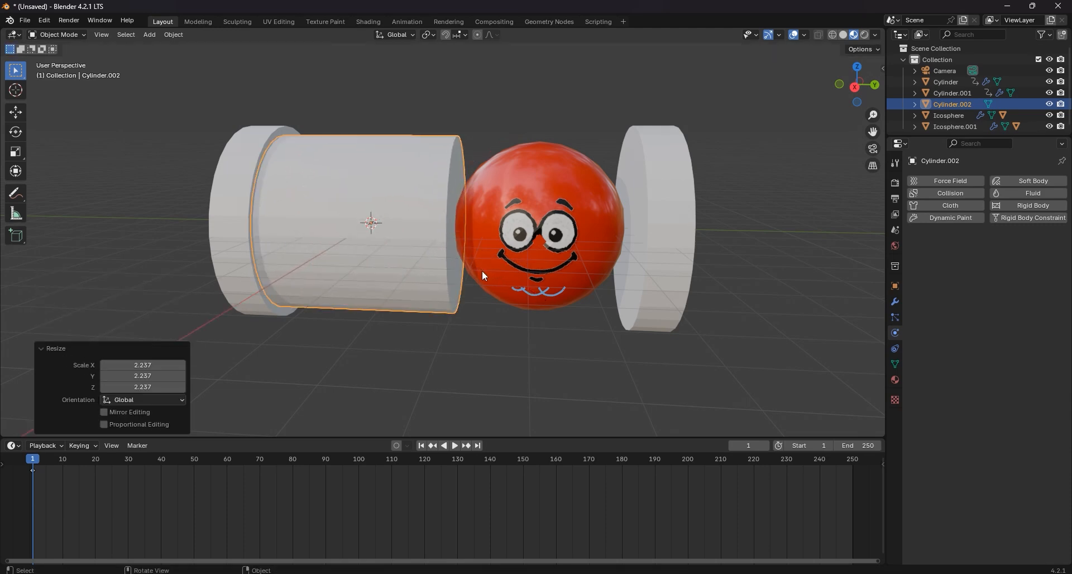
{"action": "key", "text": "KP_3"}
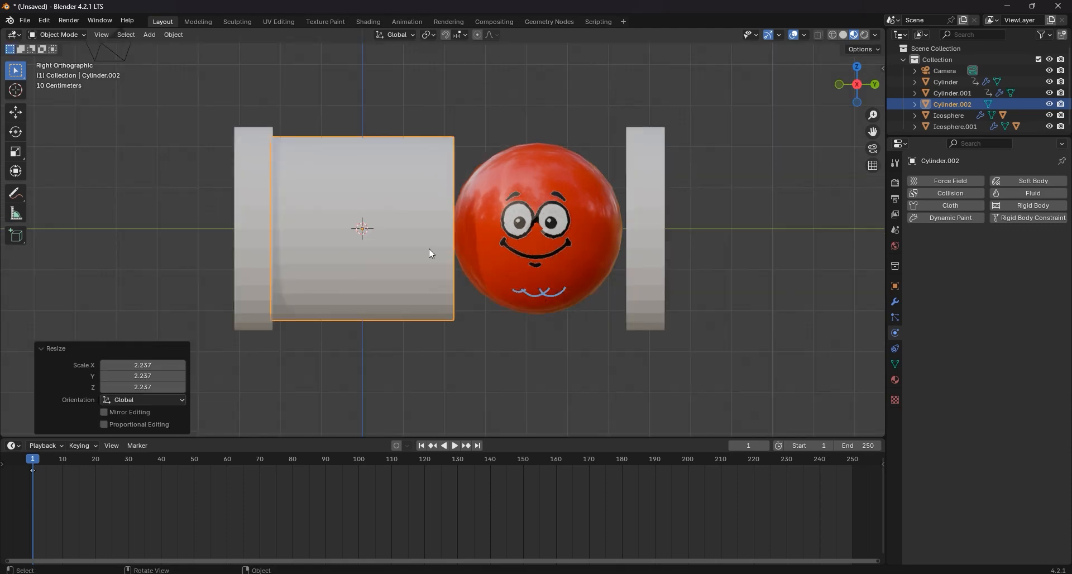
{"action": "key", "text": "s"}
{"action": "key", "text": "y"}
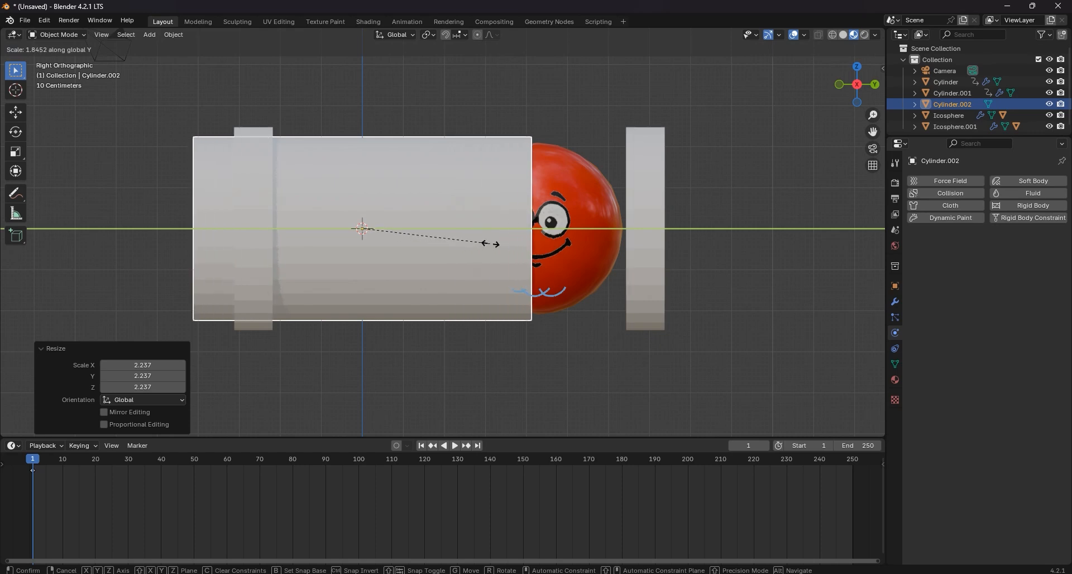
{"action": "left_click", "coordinate": [502, 244]}
- Move the new cylinder about 2.04 m along Y and rescale it by about 0.902 along Y and 1.279 uniformly to enclose the spheres
{"action": "left_click", "coordinate": [16, 113]}
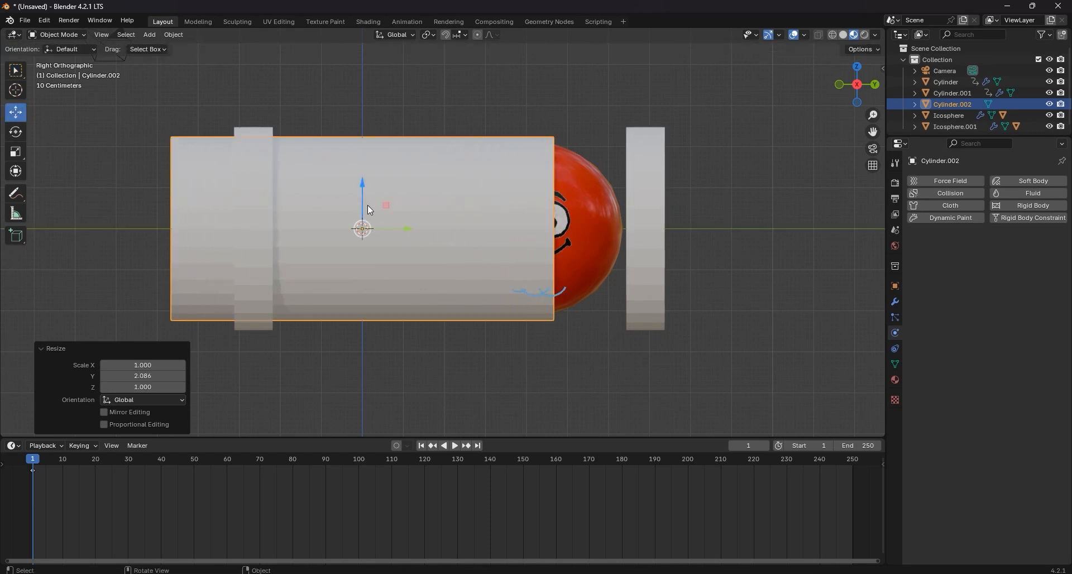
{"action": "left_click_drag", "start_coordinate": [403, 230], "coordinate": [487, 231]}
{"action": "key", "text": "s"}
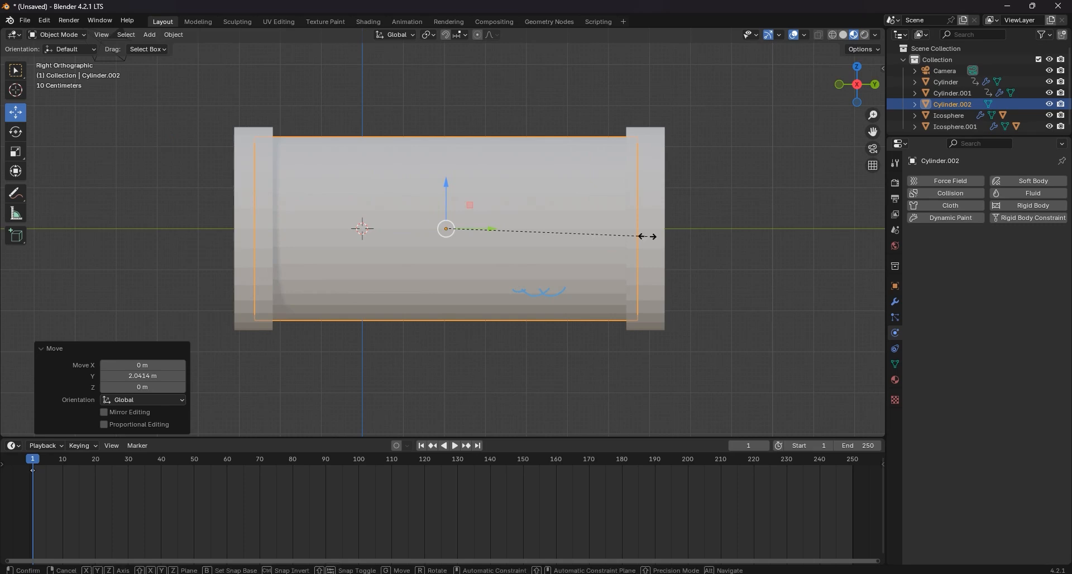
{"action": "key", "text": "y"}
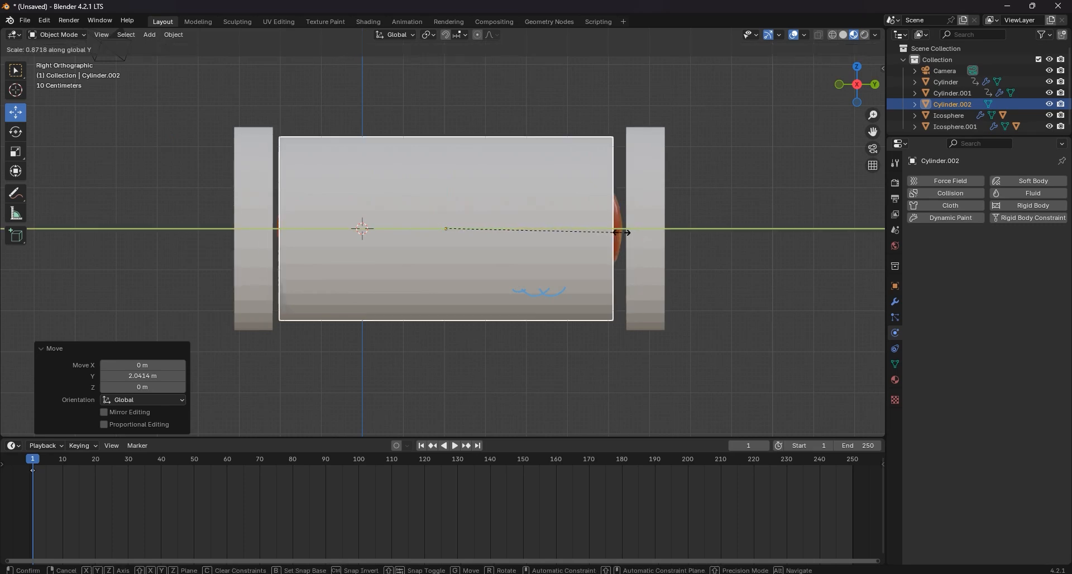
{"action": "left_click", "coordinate": [622, 233]}
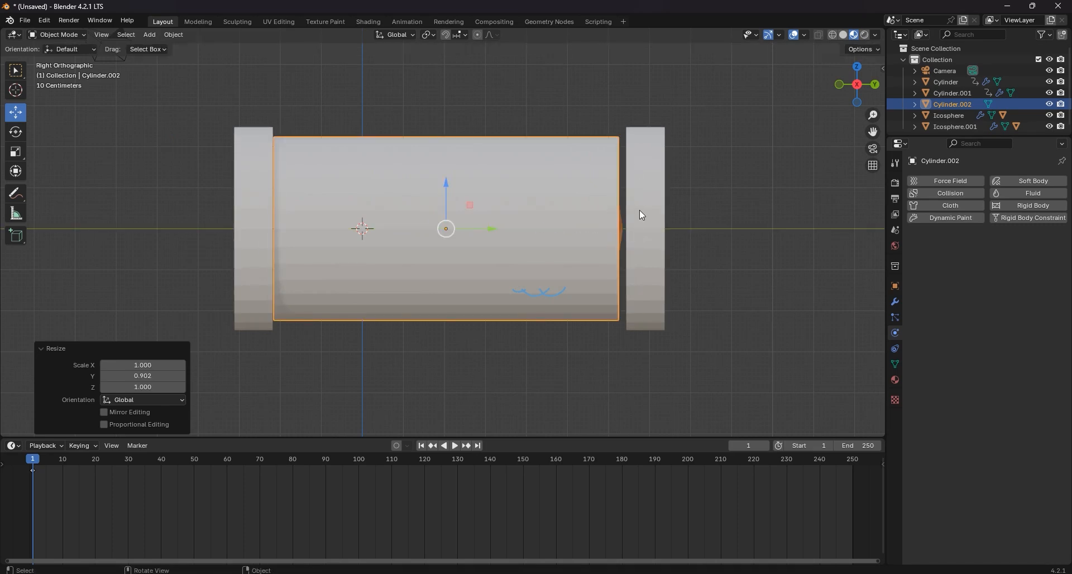
{"action": "key", "text": "s"}
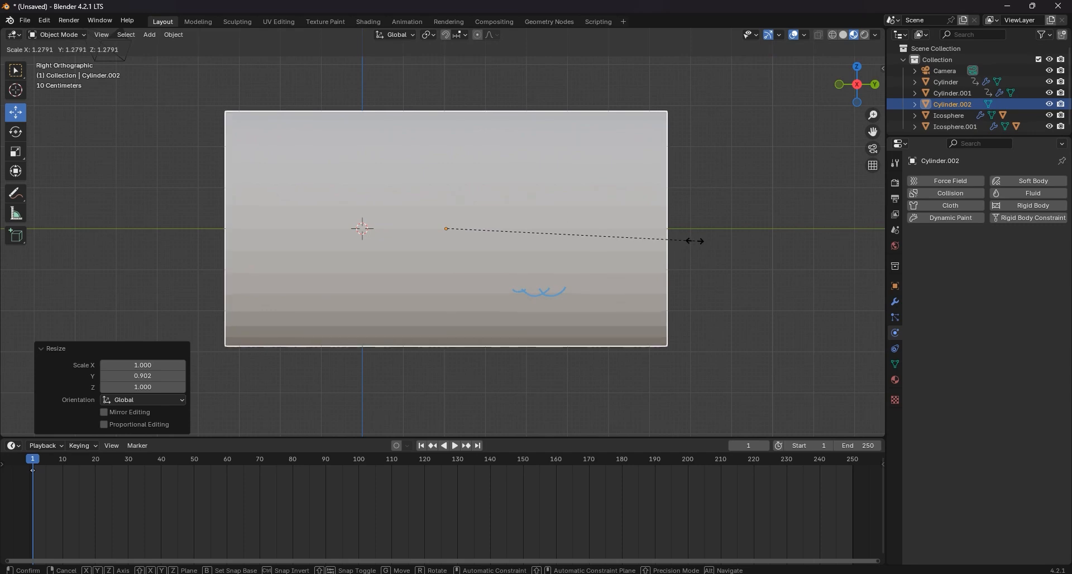
{"action": "left_click", "coordinate": [694, 241]}
- Delete both end-cap faces of the enclosing cylinder in Edit Mode to leave an open tube, and return to Object Mode
{"action": "middle_click_drag", "start_coordinate": [665, 235], "coordinate": [543, 196]}
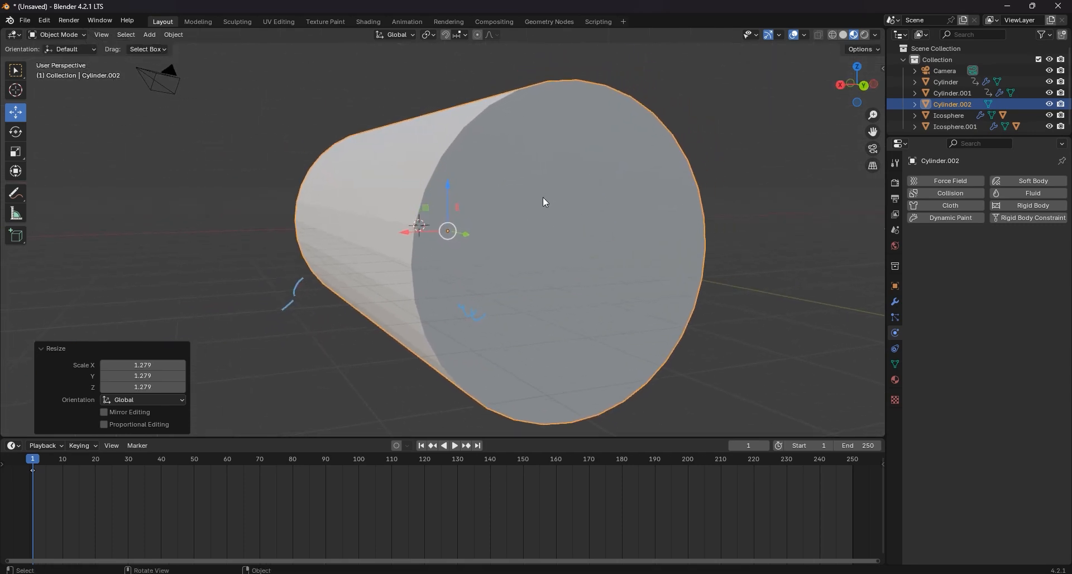
{"action": "key", "text": "Tab"}
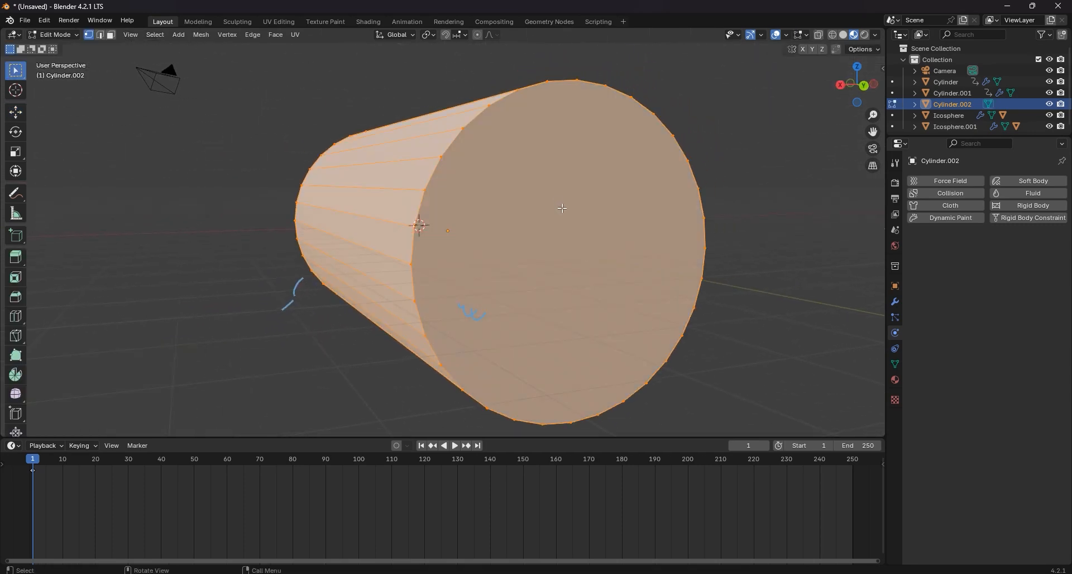
{"action": "key", "text": "alt+a"}
{"action": "left_click", "coordinate": [111, 34]}
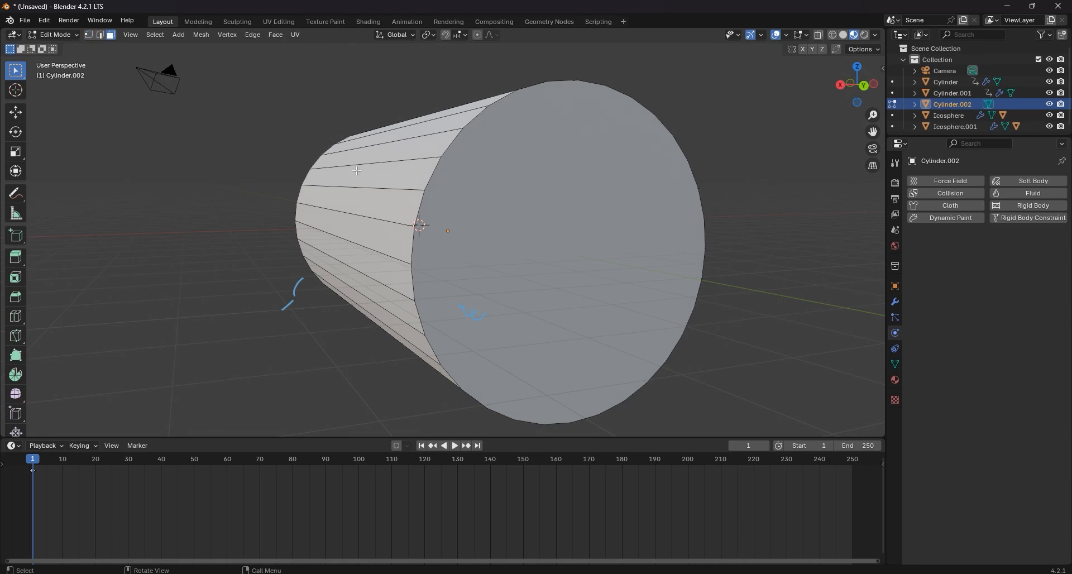
{"action": "middle_click_drag", "start_coordinate": [523, 193], "coordinate": [372, 188]}
{"action": "left_click", "coordinate": [329, 185]}
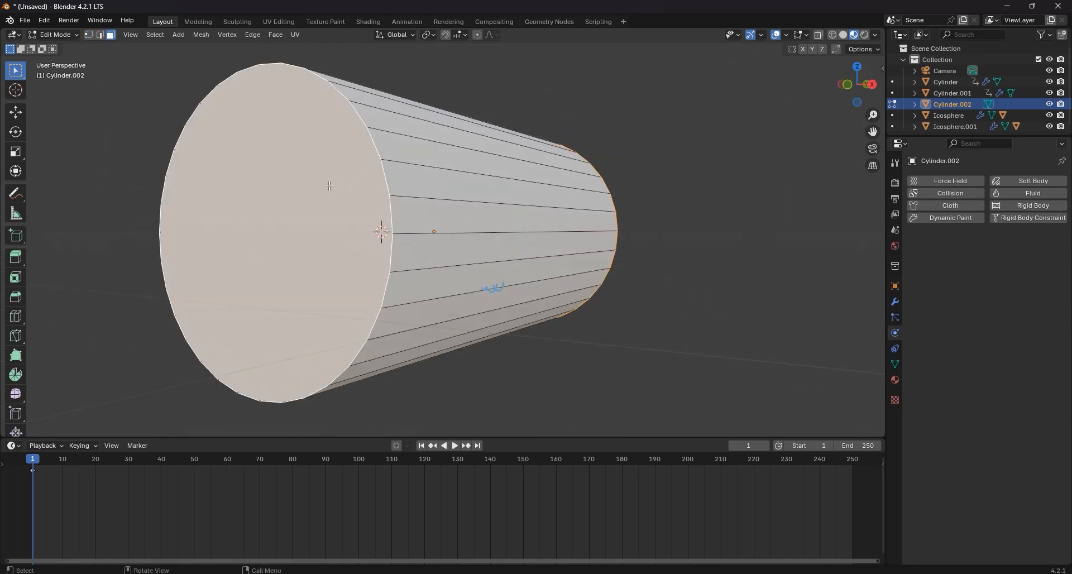
{"action": "key", "text": "x"}
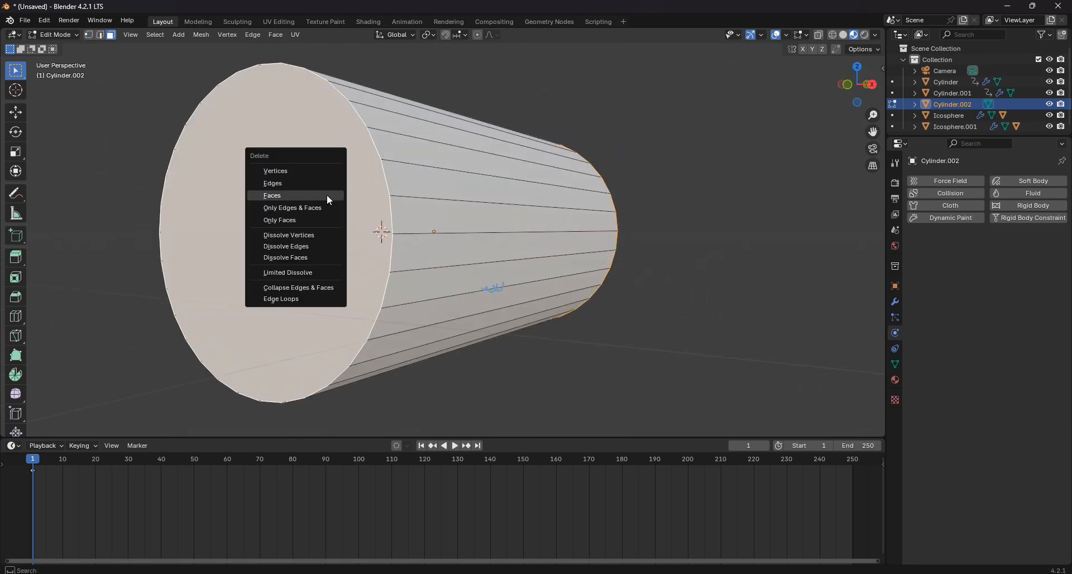
{"action": "left_click", "coordinate": [327, 195]}
{"action": "middle_click_drag", "start_coordinate": [327, 195], "coordinate": [373, 189]}
{"action": "key", "text": "Tab"}
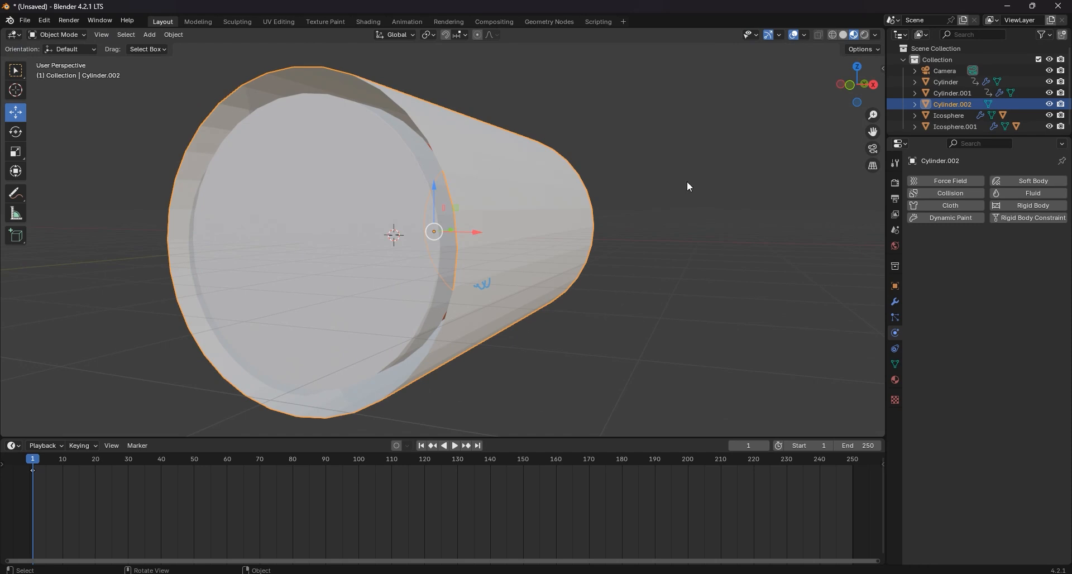
- Add a Solidify modifier with 0.05 m thickness to the open tube and apply it
{"action": "left_click", "coordinate": [896, 301]}
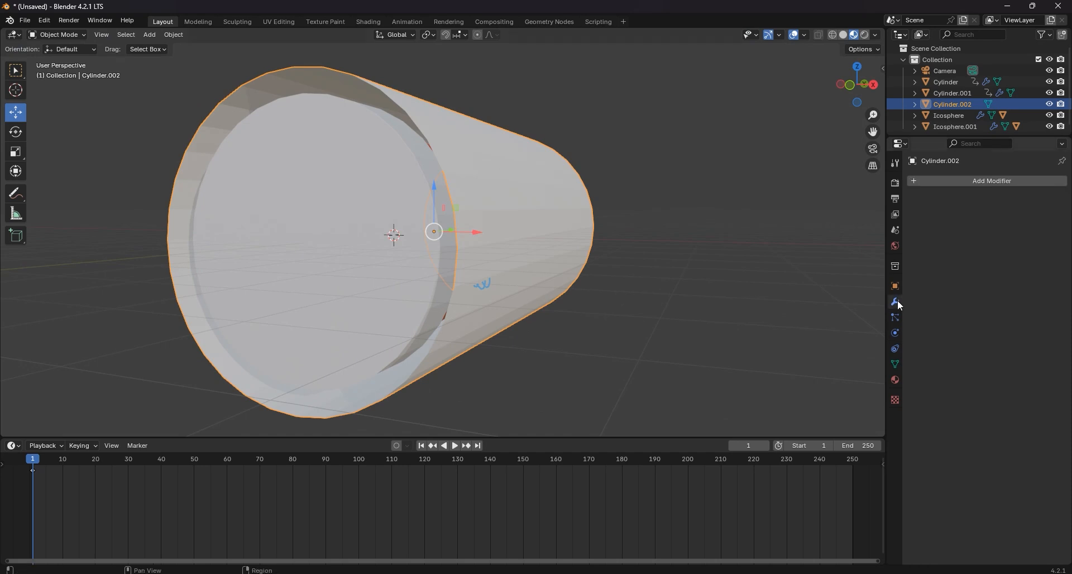
{"action": "left_click", "coordinate": [977, 187]}
{"action": "left_click", "coordinate": [953, 180]}
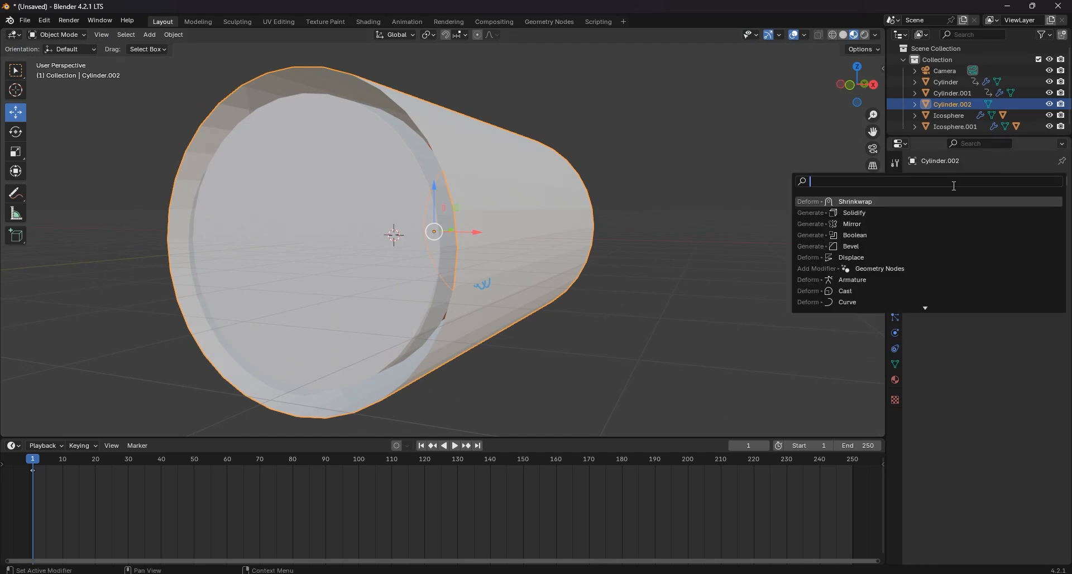
{"action": "left_click", "coordinate": [881, 214]}
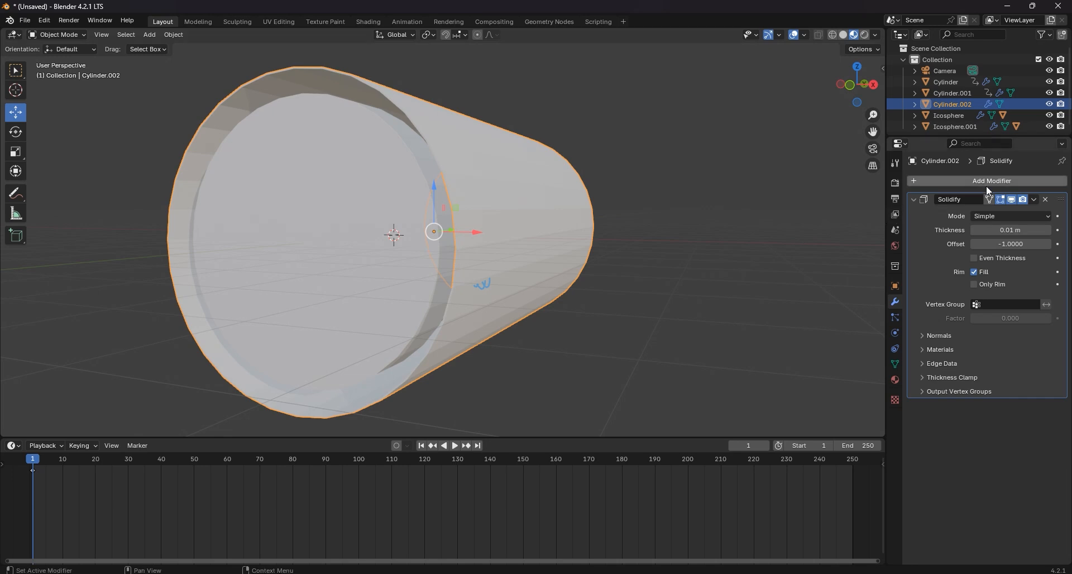
{"action": "mouse_move", "coordinate": [999, 230]}
{"action": "left_mouse_down"}
{"action": "mouse_move", "coordinate": [1044, 230]}
{"action": "mouse_move", "coordinate": [1029, 230]}
{"action": "left_mouse_up"}
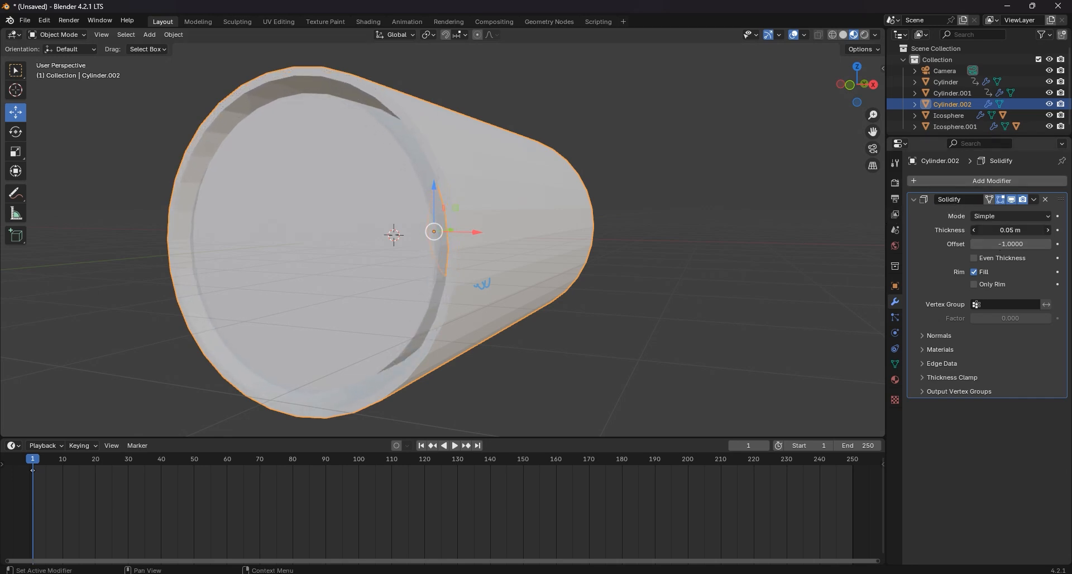
{"action": "left_click", "coordinate": [1032, 199]}
{"action": "left_click", "coordinate": [1020, 210]}
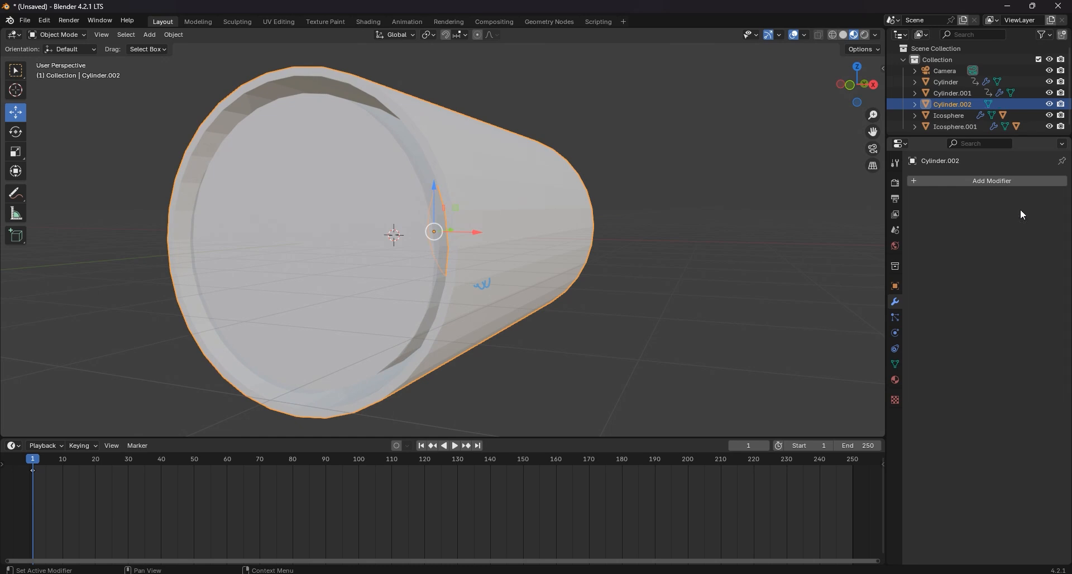
- Apply Shade Auto Smooth to the open enclosing tube and deselect it
{"action": "middle_click_drag", "start_coordinate": [526, 186], "coordinate": [453, 198]}
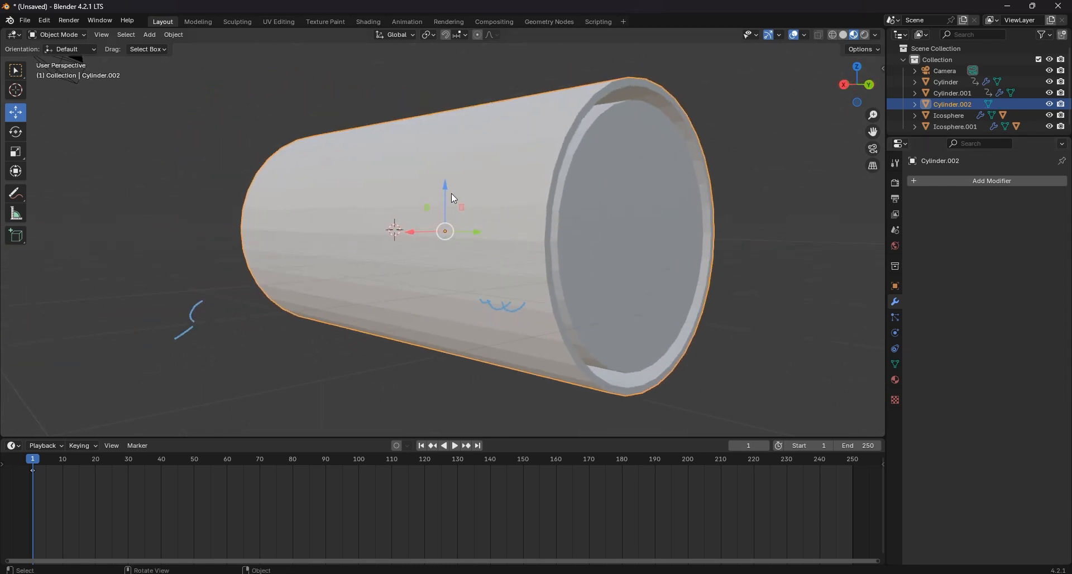
{"action": "right_click", "coordinate": [505, 149]}
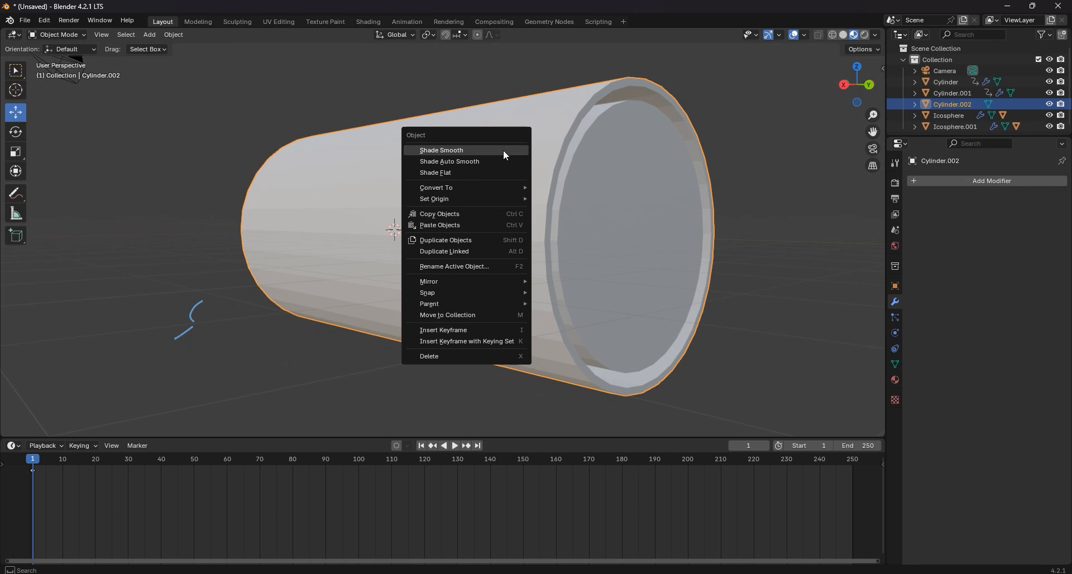
{"action": "right_click", "coordinate": [534, 113]}
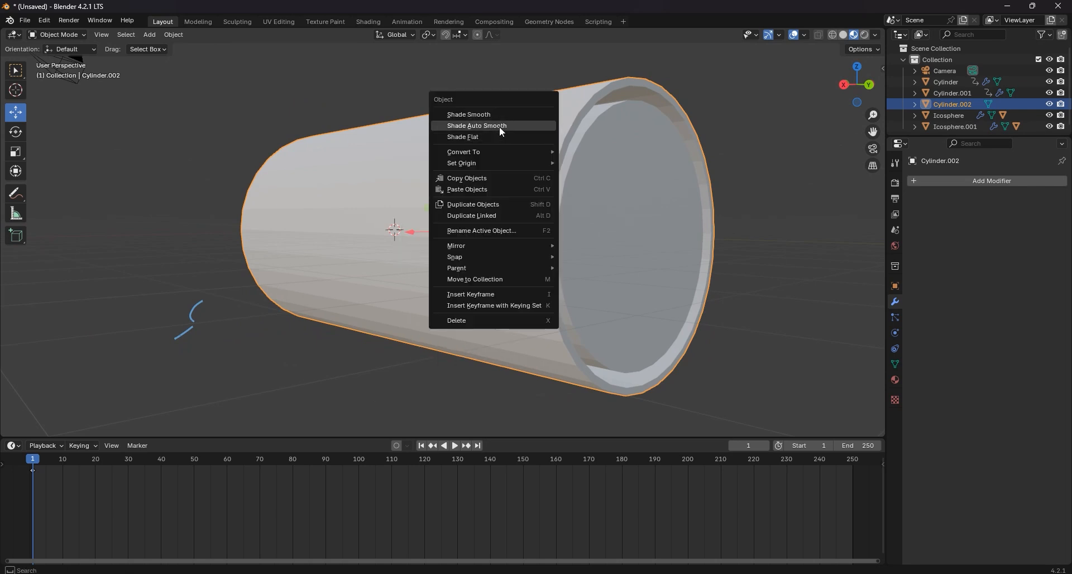
{"action": "left_click", "coordinate": [501, 127]}
{"action": "left_click", "coordinate": [747, 183]}
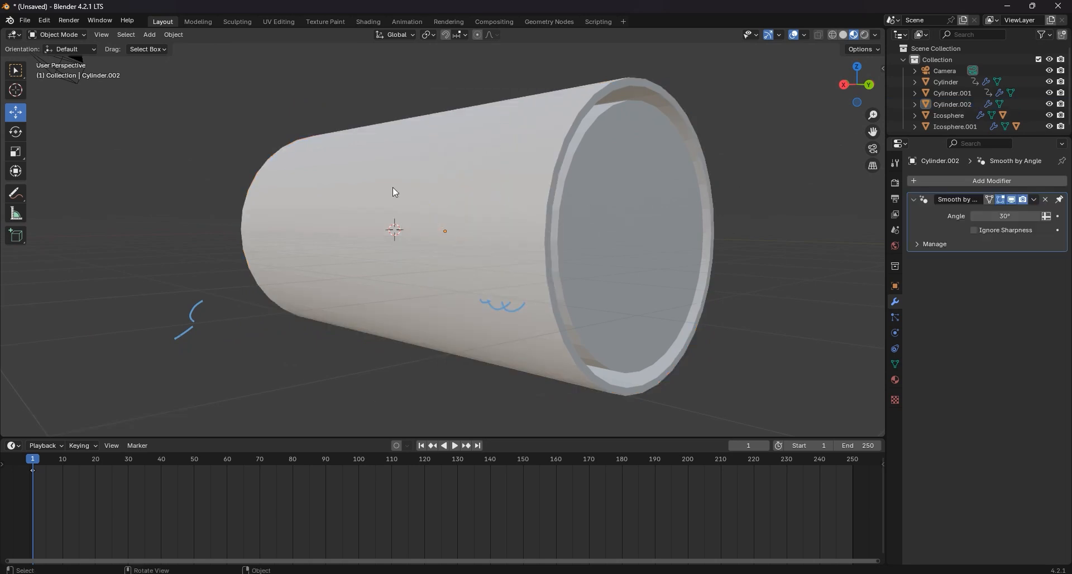
- Add Collision physics to the enclosing tube
{"action": "left_click", "coordinate": [441, 191]}
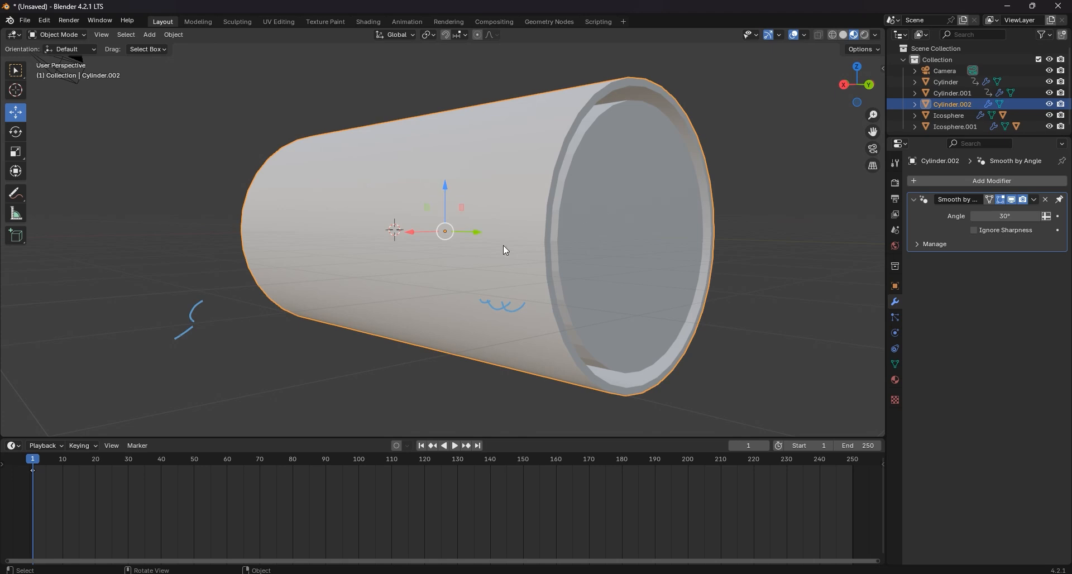
{"action": "left_click", "coordinate": [895, 333]}
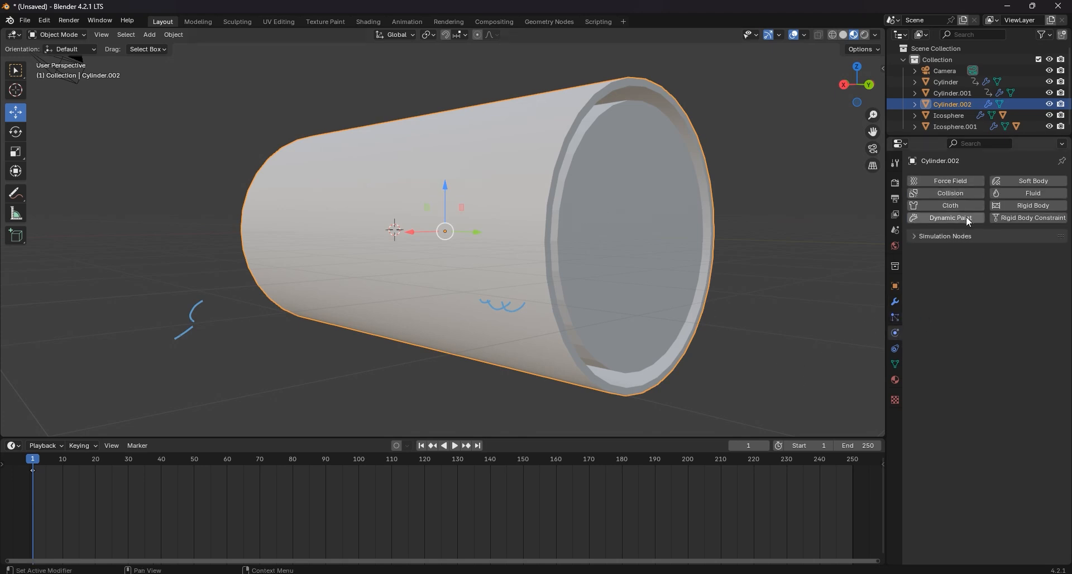
{"action": "left_click", "coordinate": [961, 193]}
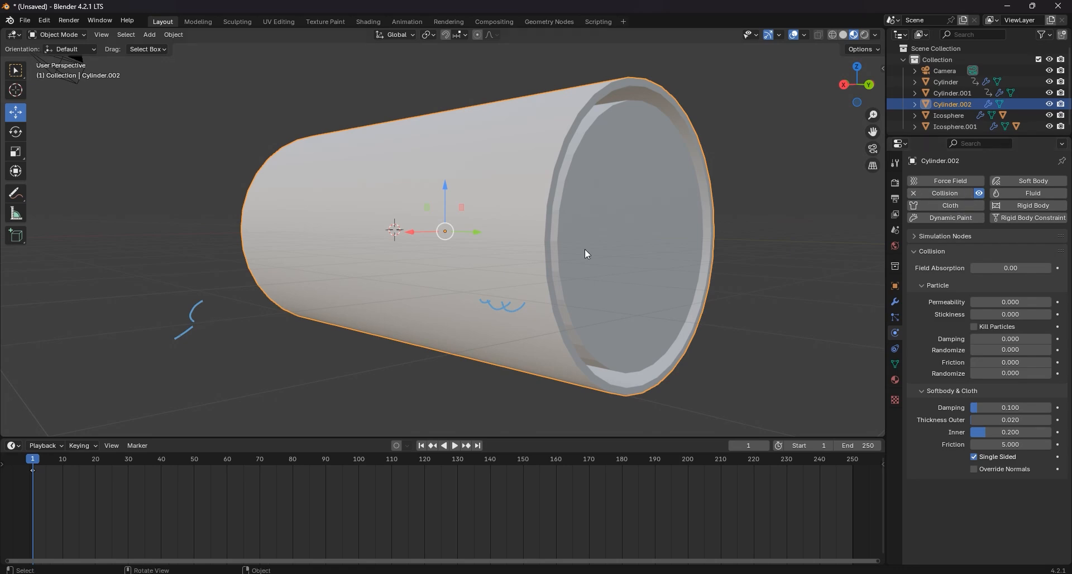
- Create a new material for the enclosing tube and lower its Alpha to about 0.291
{"action": "left_click", "coordinate": [896, 379]}
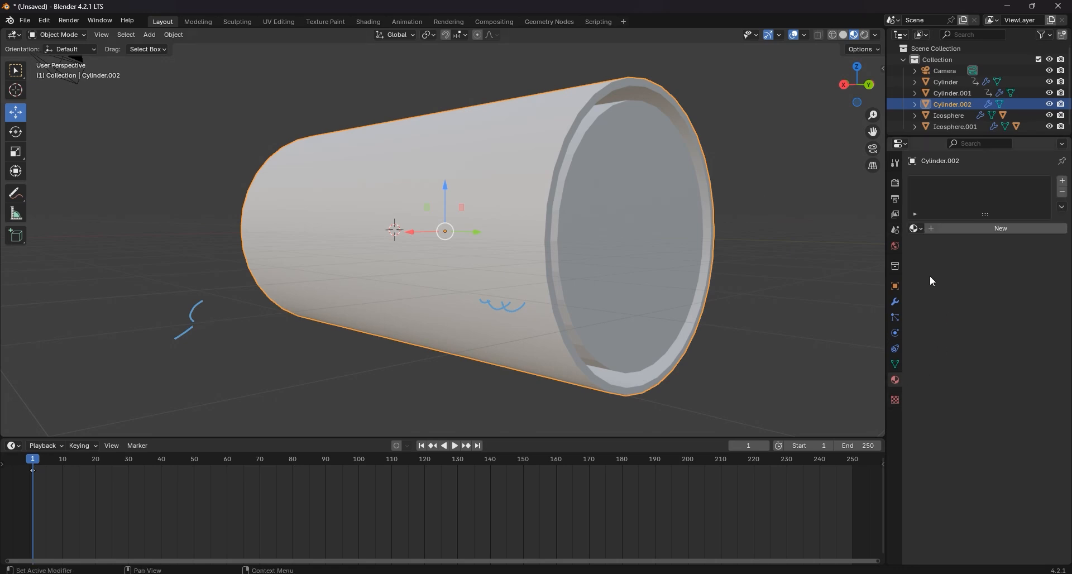
{"action": "left_click", "coordinate": [1006, 229]}
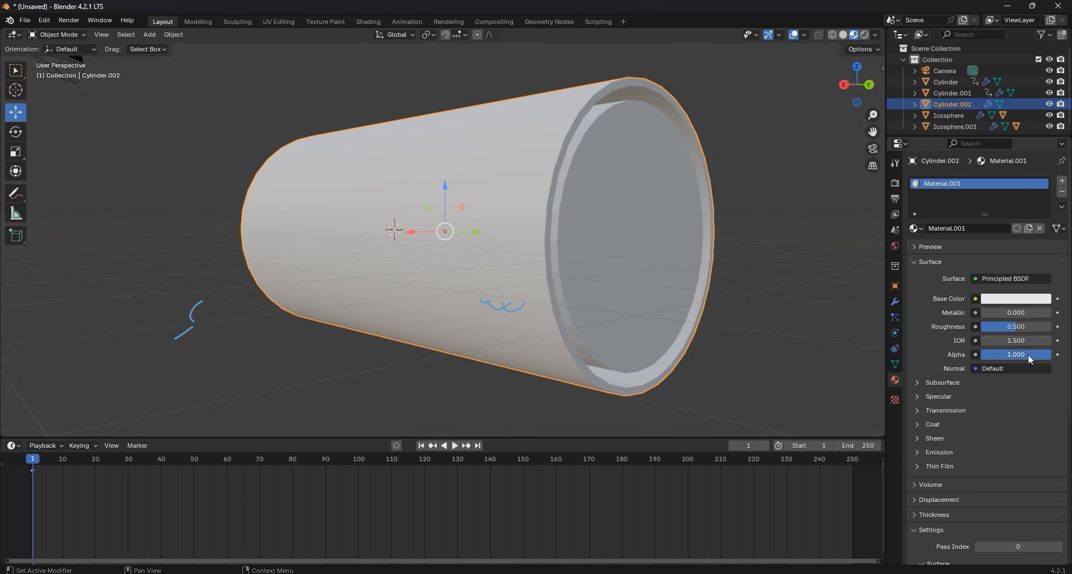
{"action": "scroll", "coordinate": [972, 497], "scroll_direction": "down", "scroll_amount": 4}
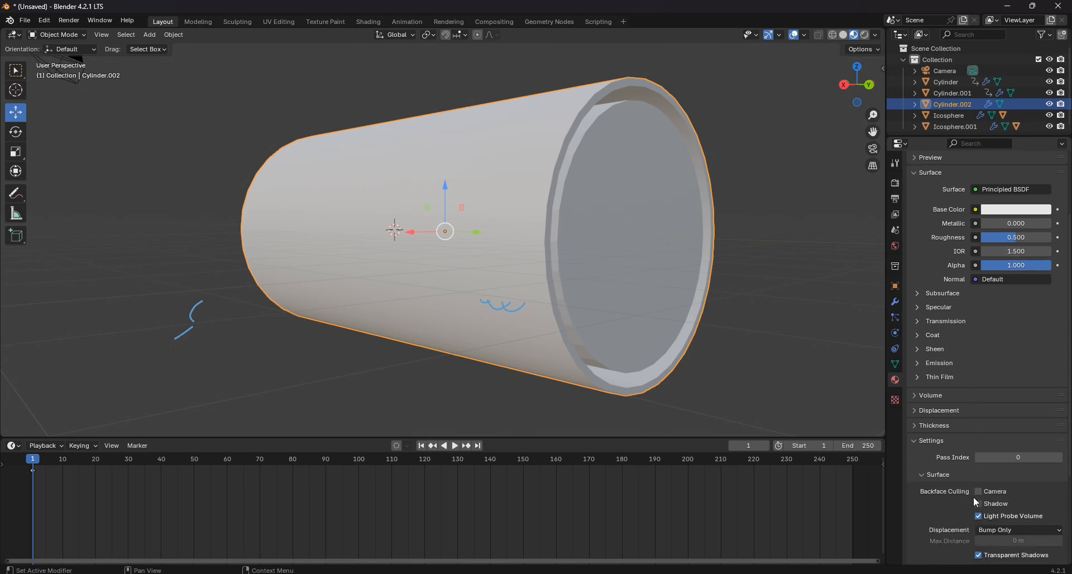
{"action": "scroll", "coordinate": [1013, 528], "scroll_direction": "down", "scroll_amount": 6}
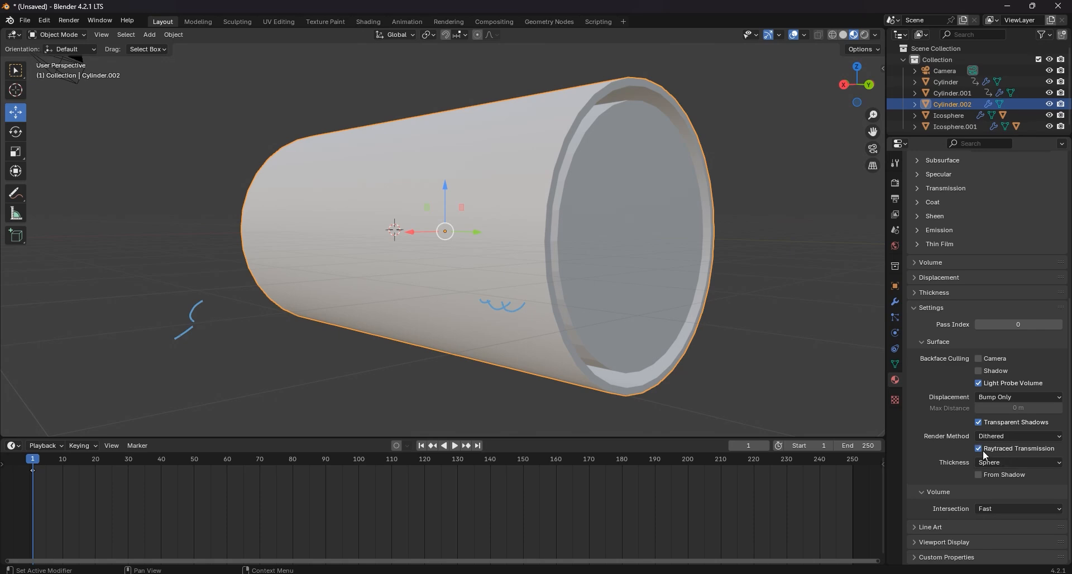
{"action": "scroll", "coordinate": [1007, 475], "scroll_direction": "up", "scroll_amount": 10}
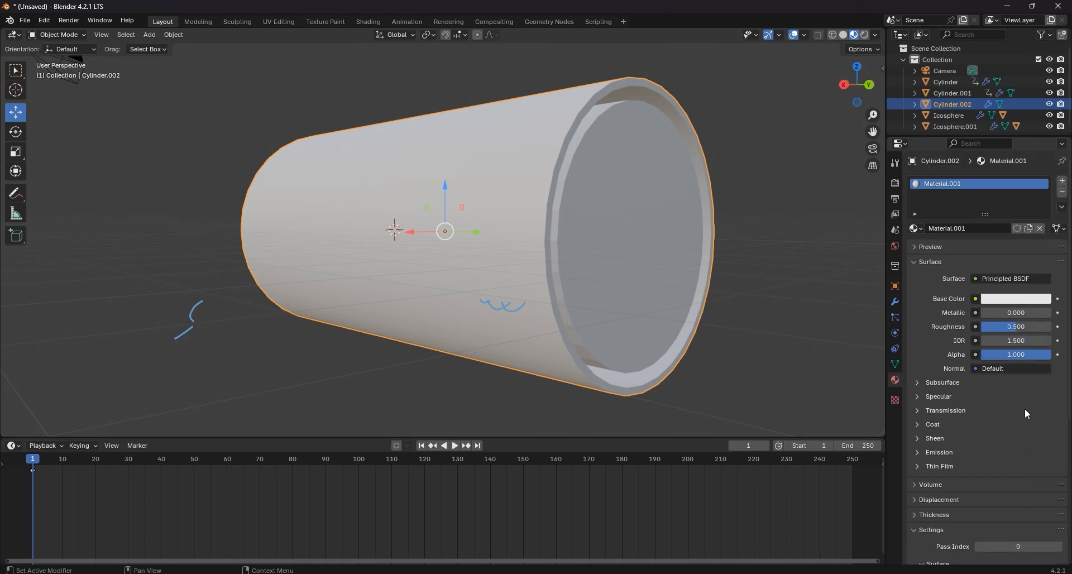
{"action": "mouse_move", "coordinate": [1023, 354]}
{"action": "left_mouse_down"}
{"action": "mouse_move", "coordinate": [988, 355]}
{"action": "mouse_move", "coordinate": [1010, 355]}
{"action": "mouse_move", "coordinate": [1001, 354]}
{"action": "left_mouse_up"}
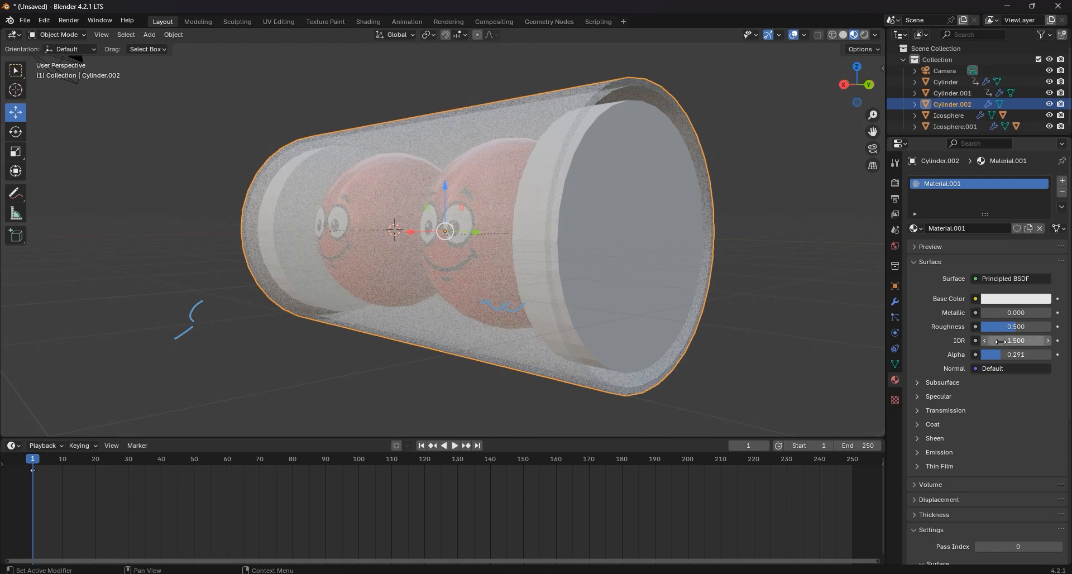
- Set the tube material's IOR to 1.4, Roughness to 0 and Metallic to about 0.331
{"action": "left_click", "coordinate": [1017, 341]}
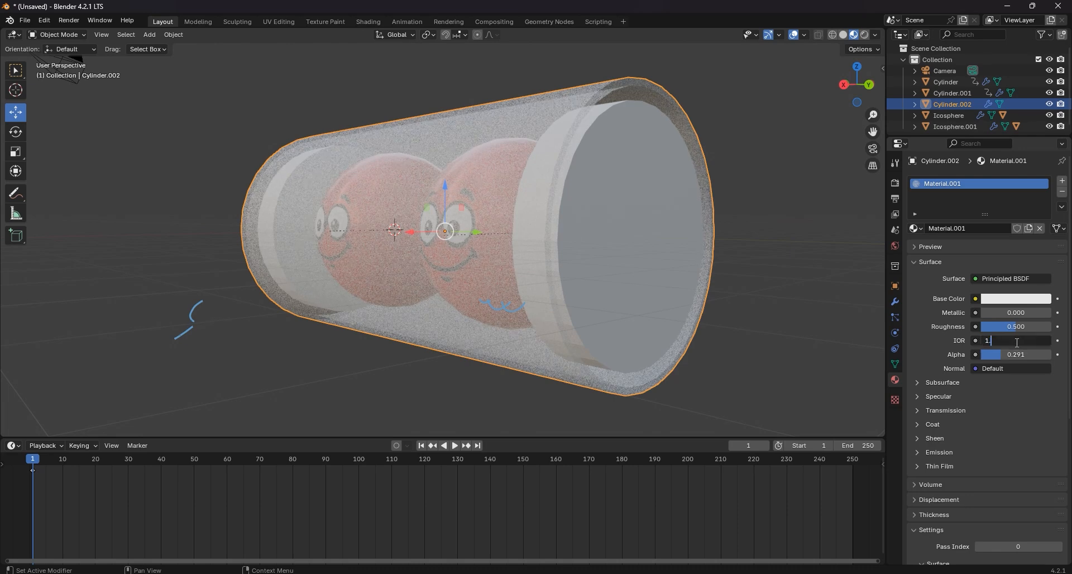
{"action": "key", "text": "Return"}
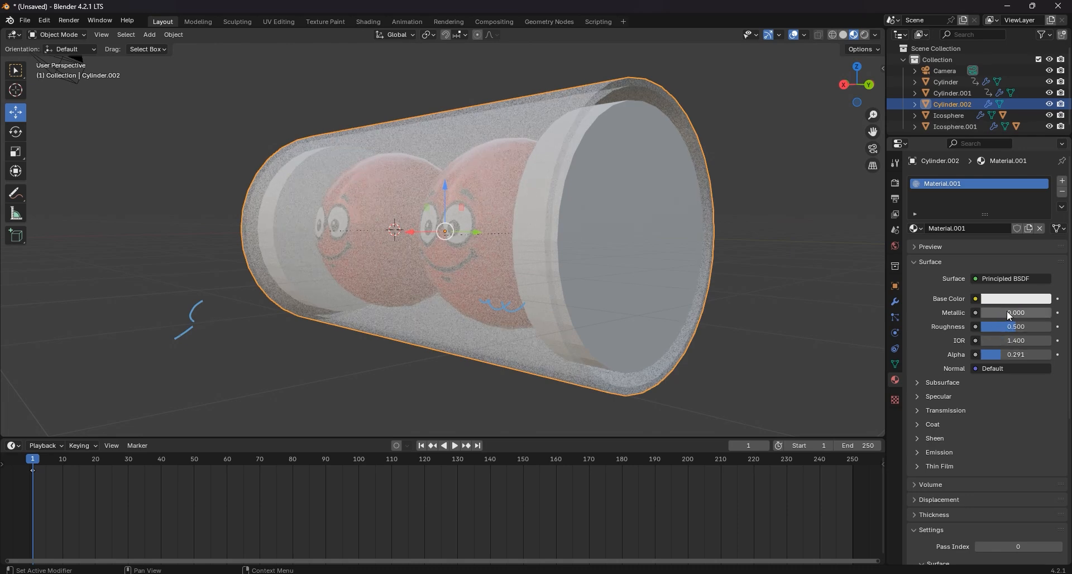
{"action": "left_click_drag", "start_coordinate": [1018, 330], "coordinate": [983, 330]}
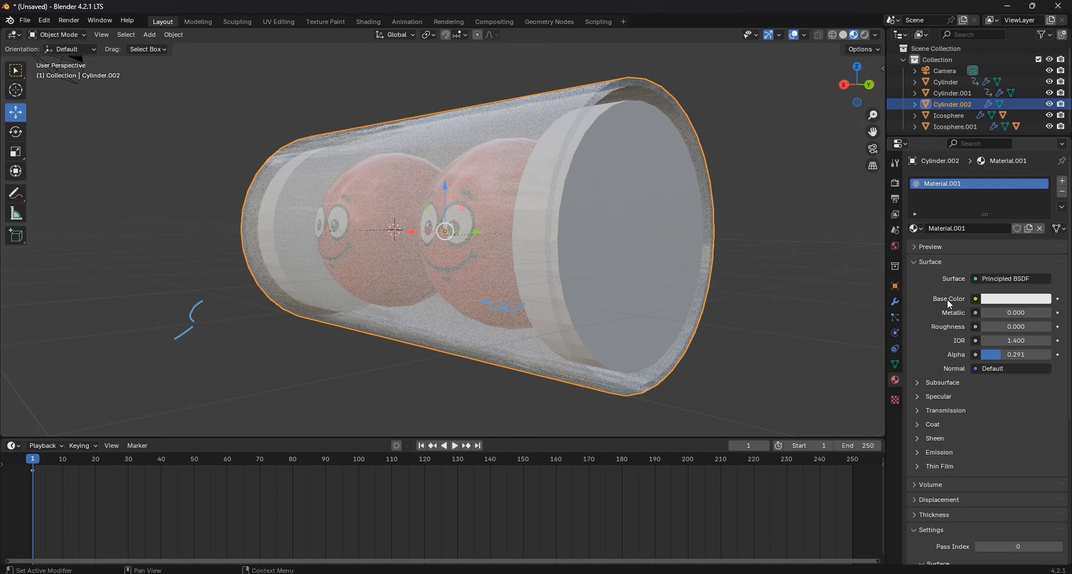
{"action": "left_click_drag", "start_coordinate": [1016, 316], "coordinate": [1039, 316]}
{"action": "middle_click_drag", "start_coordinate": [380, 235], "coordinate": [420, 329]}
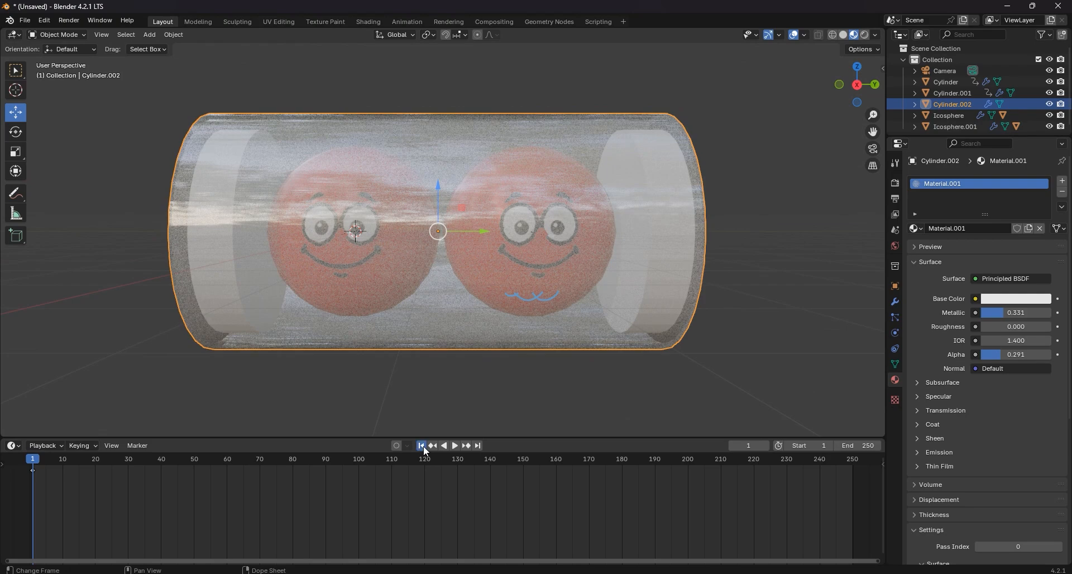
{"action": "middle_click_drag", "start_coordinate": [624, 307], "coordinate": [685, 296]}
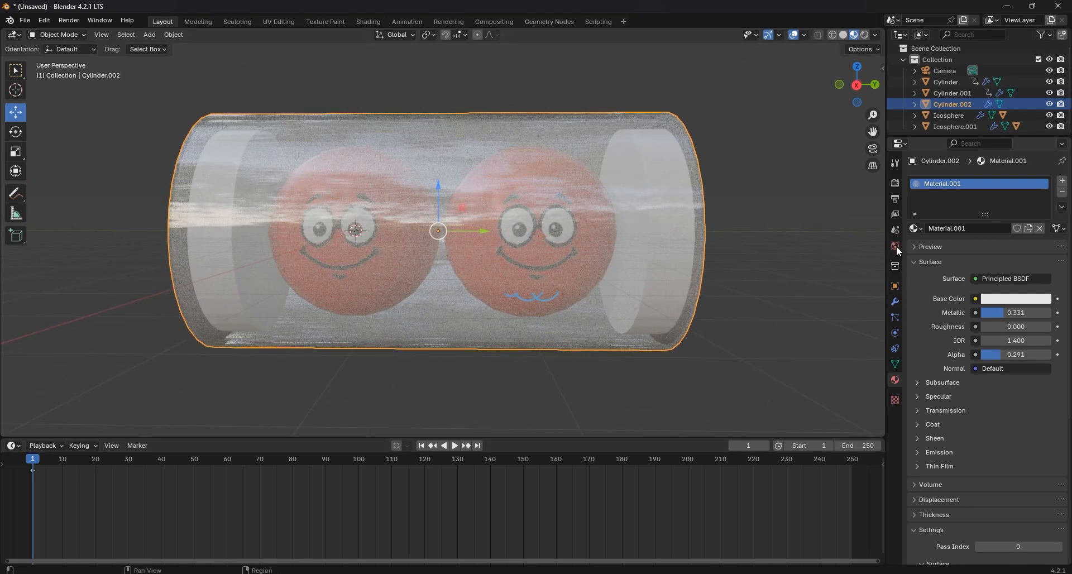
- Enable Jittered Shadows for EEVEE viewport sampling, deselect everything and use Material Preview shading
{"action": "left_click", "coordinate": [896, 170]}
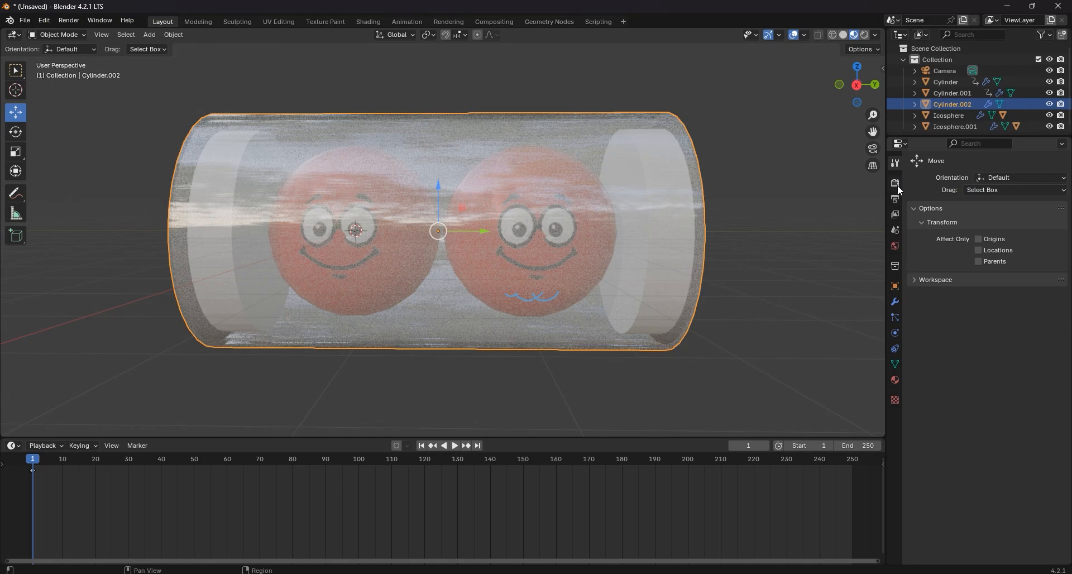
{"action": "left_click", "coordinate": [896, 184]}
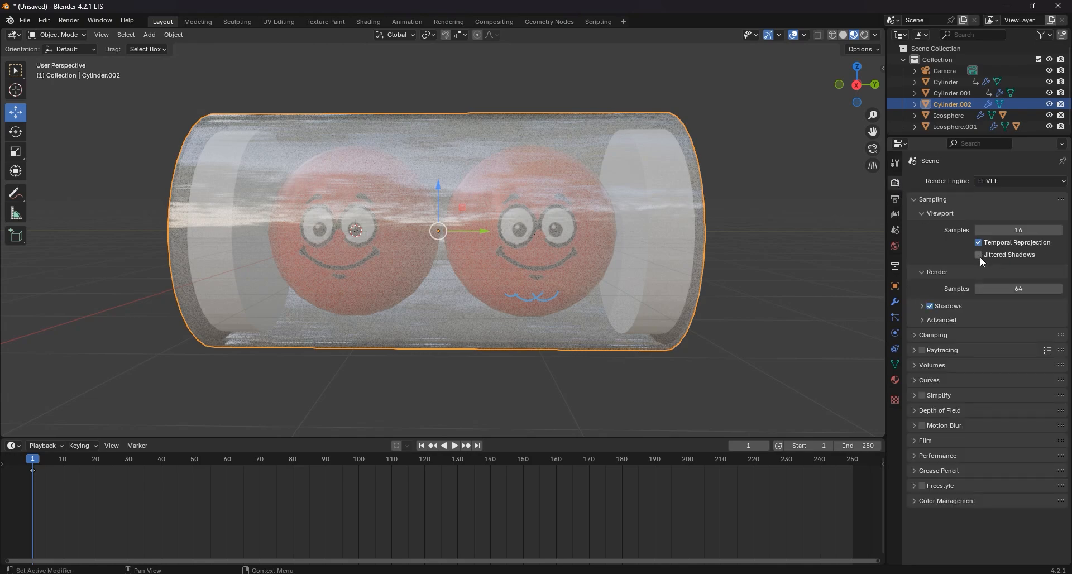
{"action": "left_click", "coordinate": [978, 255]}
{"action": "key", "text": "alt+a"}
{"action": "key", "text": "z"}
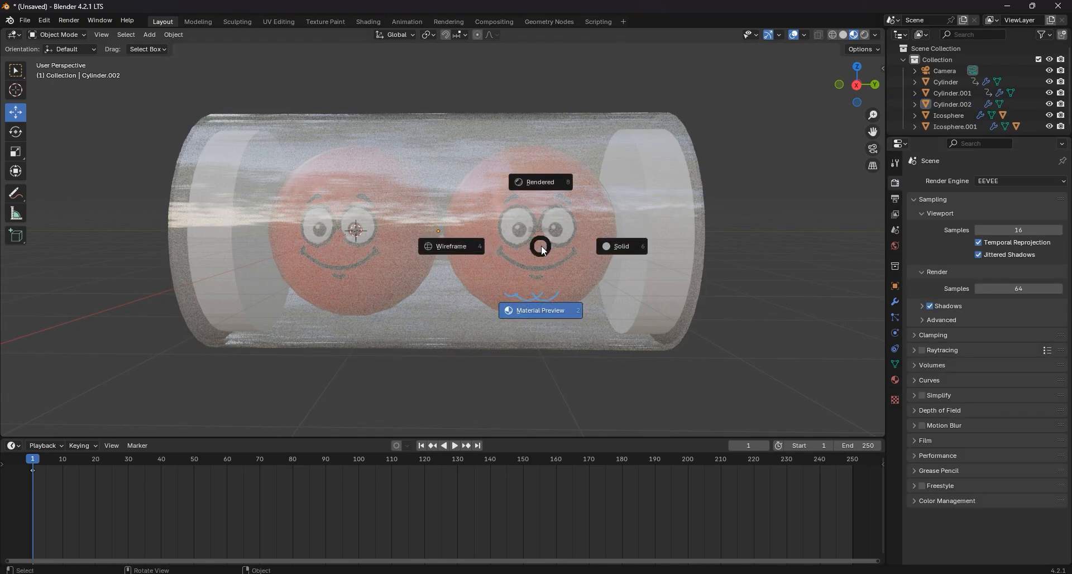
{"action": "left_click", "coordinate": [534, 313]}
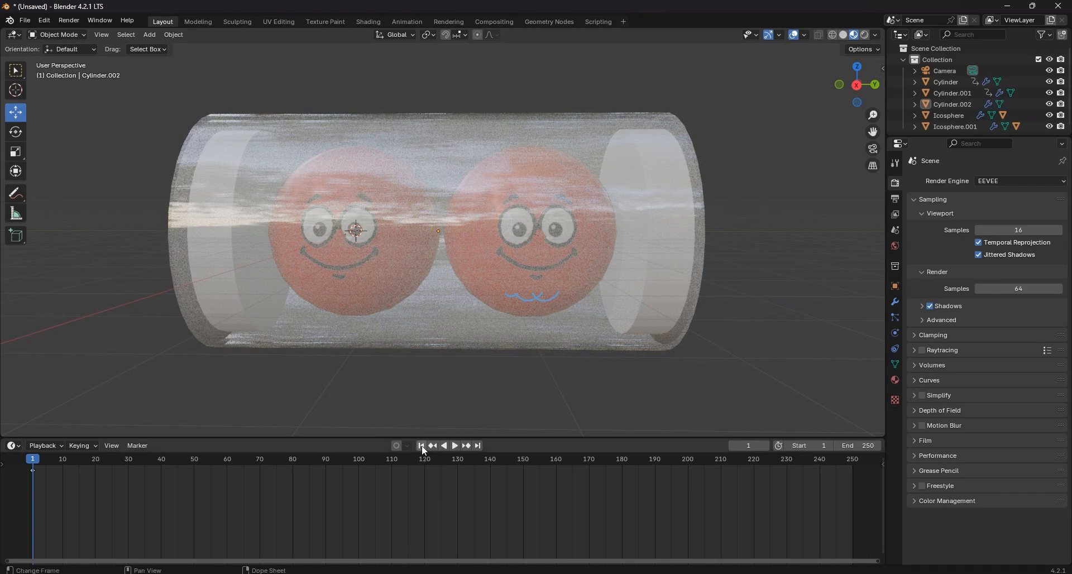
- Play the squeeze animation, restart it from frame 1, stop at frame 22 and hide the enclosing tube
{"action": "key", "text": "space"}
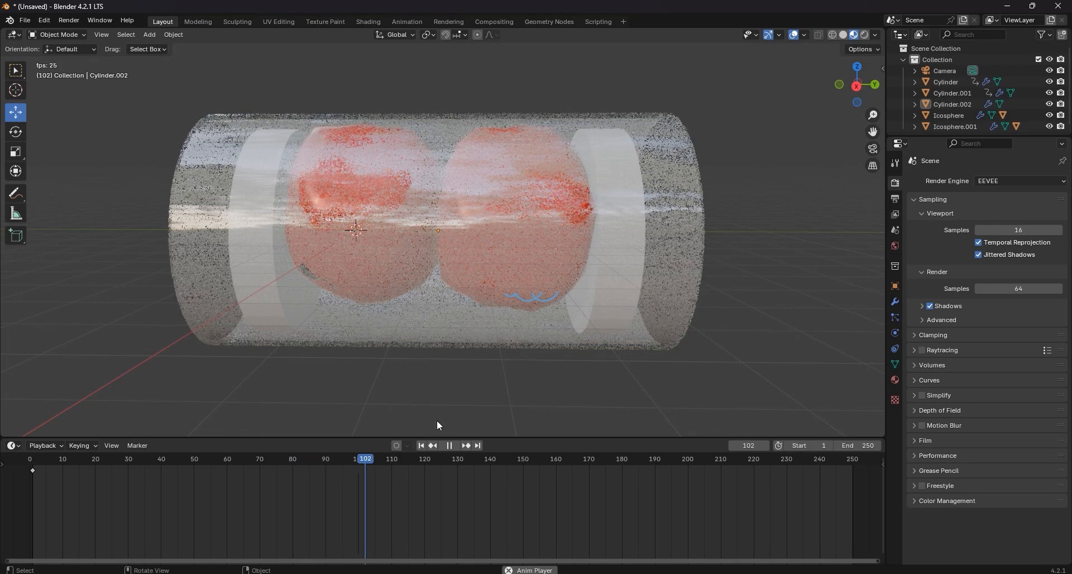
{"action": "left_click", "coordinate": [421, 446]}
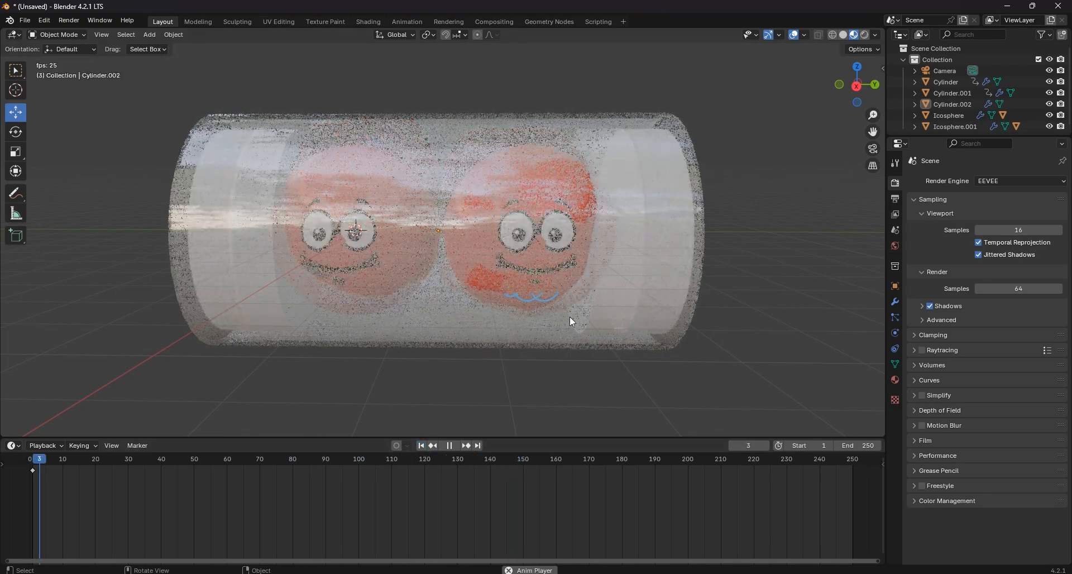
{"action": "key", "text": "space"}
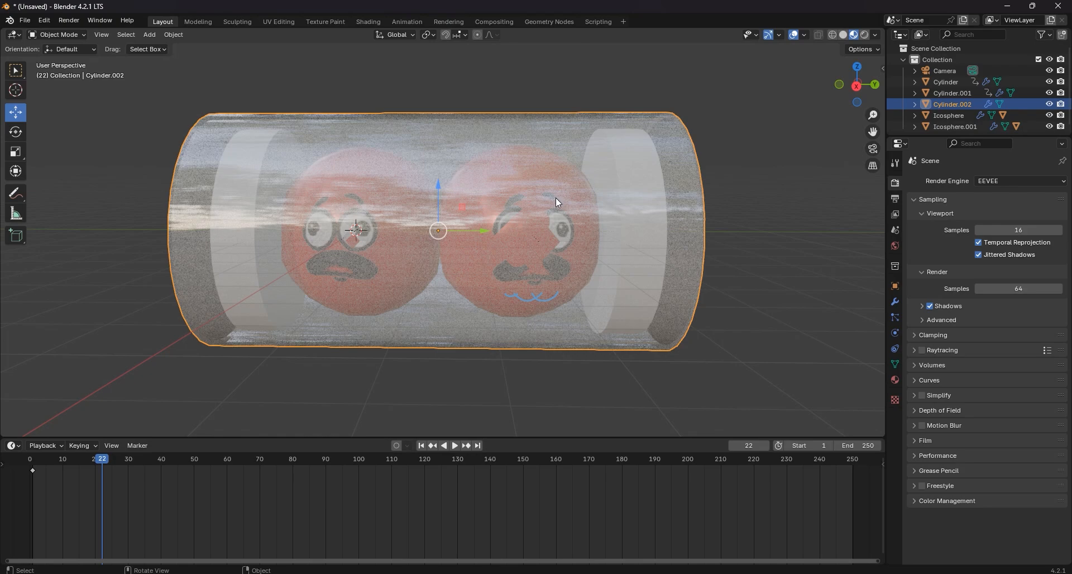
{"action": "key", "text": "h"}
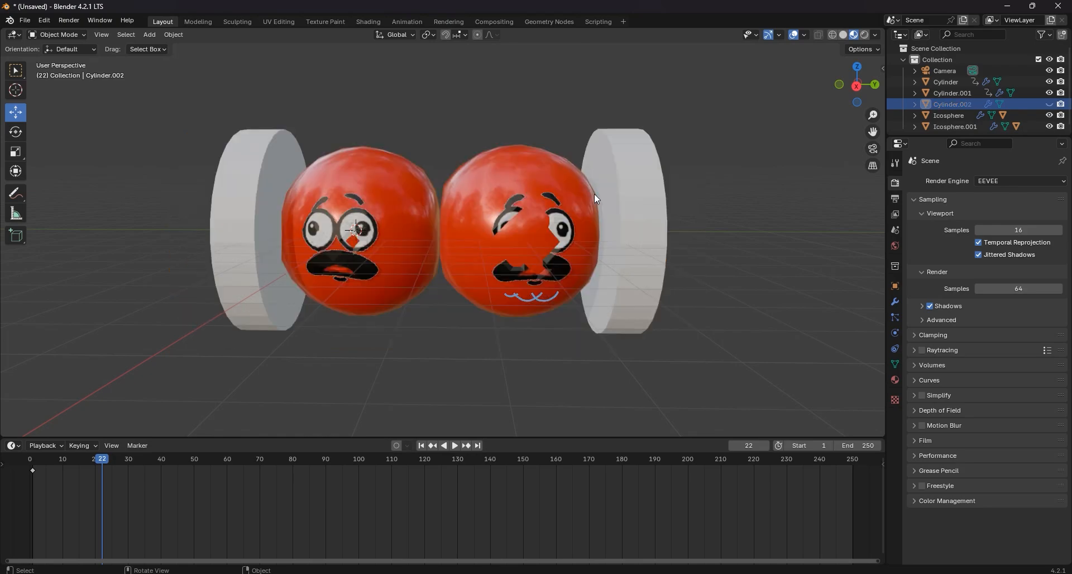
- Increase the Shrinkwrap offset of the first sphere's face plane and set the second face plane's offset to 0.11 m
{"action": "left_click", "coordinate": [502, 211]}
{"action": "left_click", "coordinate": [358, 206]}
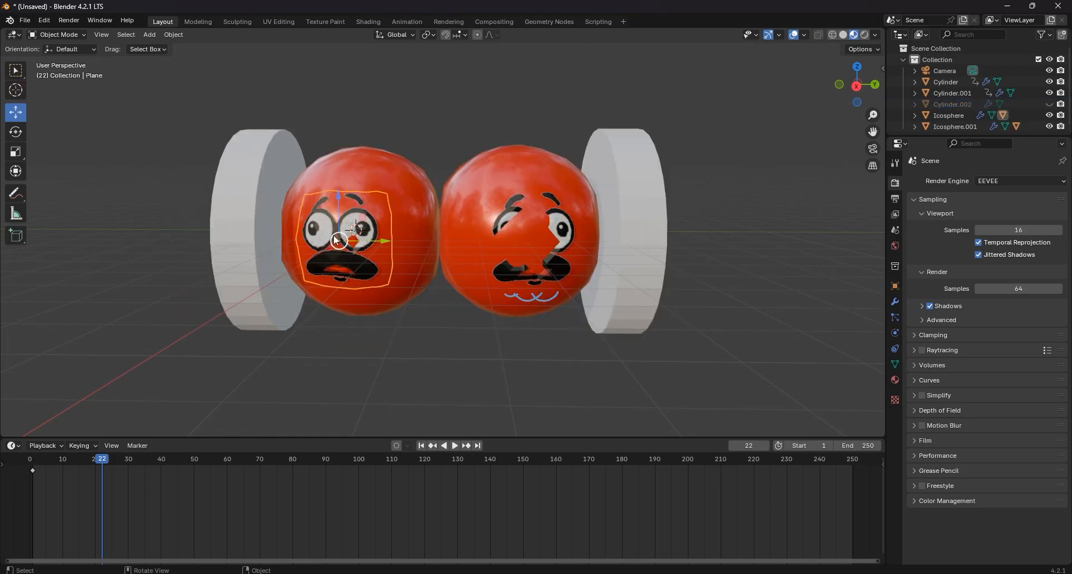
{"action": "middle_click_drag", "start_coordinate": [334, 235], "coordinate": [457, 230]}
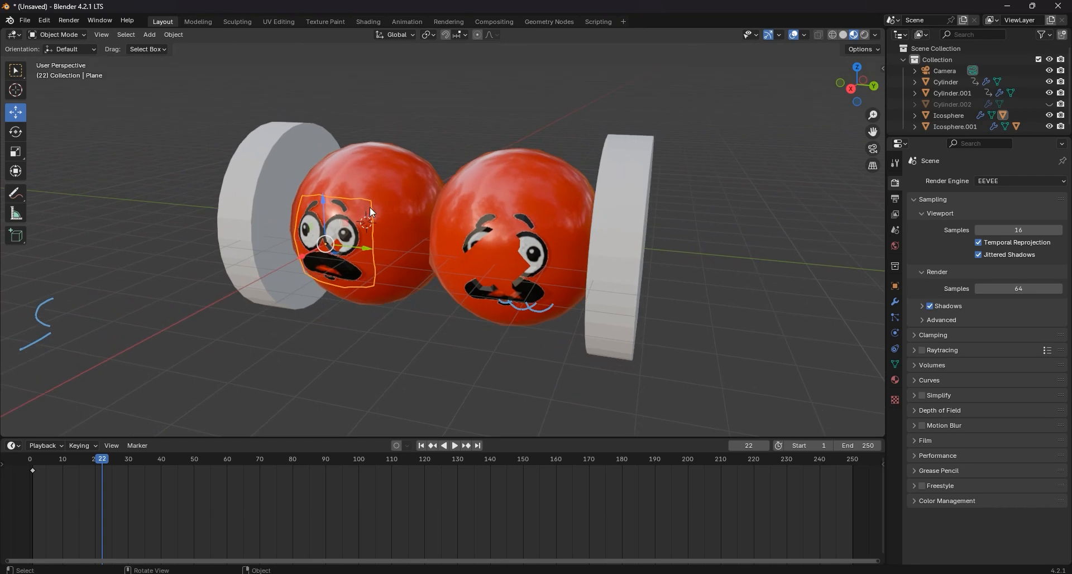
{"action": "left_click", "coordinate": [895, 301]}
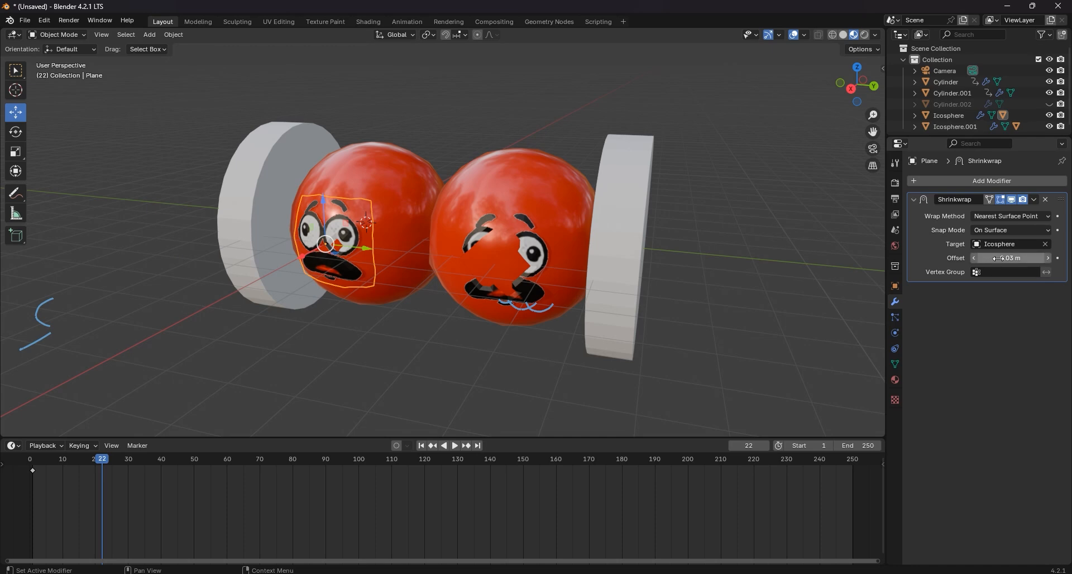
{"action": "left_click_drag", "start_coordinate": [1000, 258], "coordinate": [1028, 258]}
{"action": "left_click", "coordinate": [532, 248]}
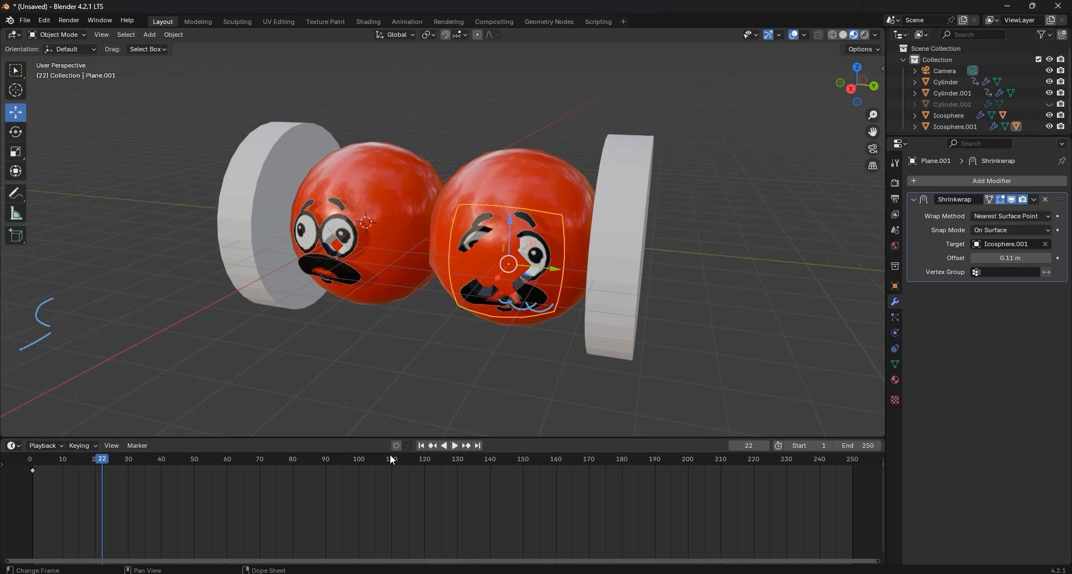
- Return to frame 1 and increase the Gravity field weight in the first face sphere's Cloth physics settings
{"action": "left_click", "coordinate": [421, 445]}
{"action": "middle_click_drag", "start_coordinate": [557, 426], "coordinate": [628, 294]}
{"action": "left_click", "coordinate": [385, 165]}
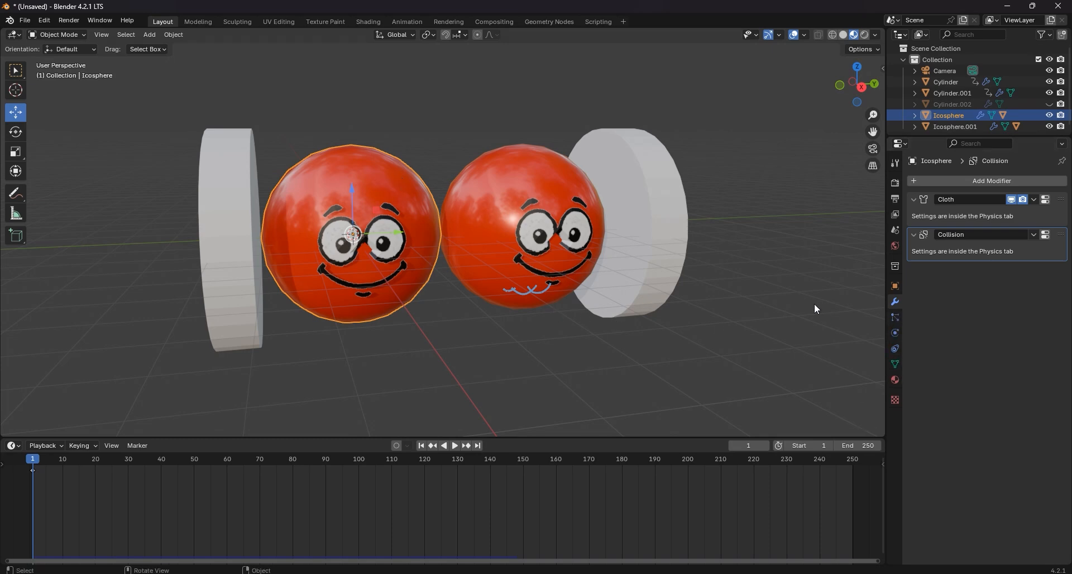
{"action": "left_click", "coordinate": [896, 318]}
{"action": "left_click", "coordinate": [442, 131]}
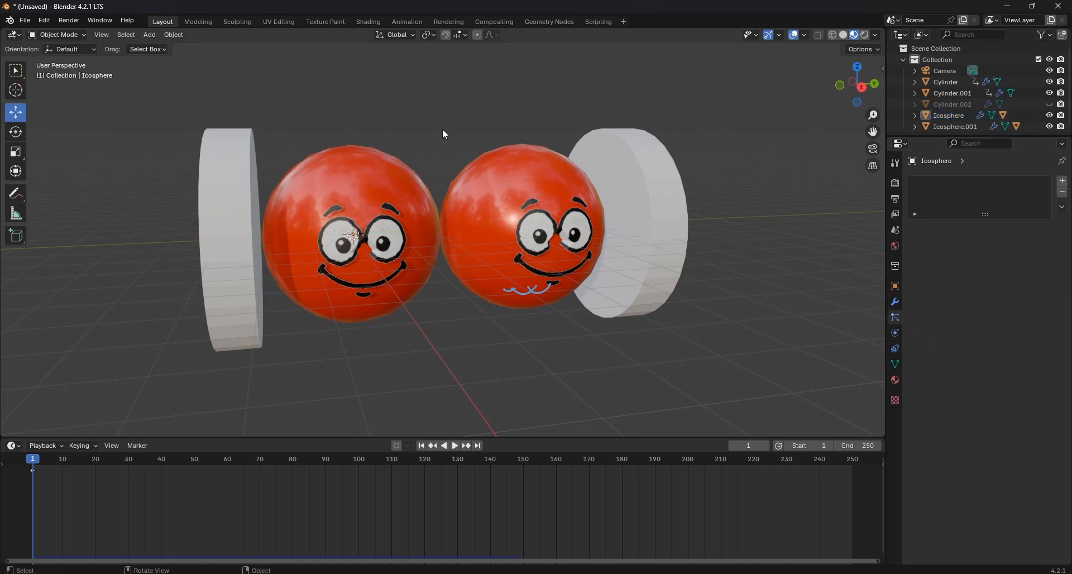
{"action": "left_click", "coordinate": [402, 176]}
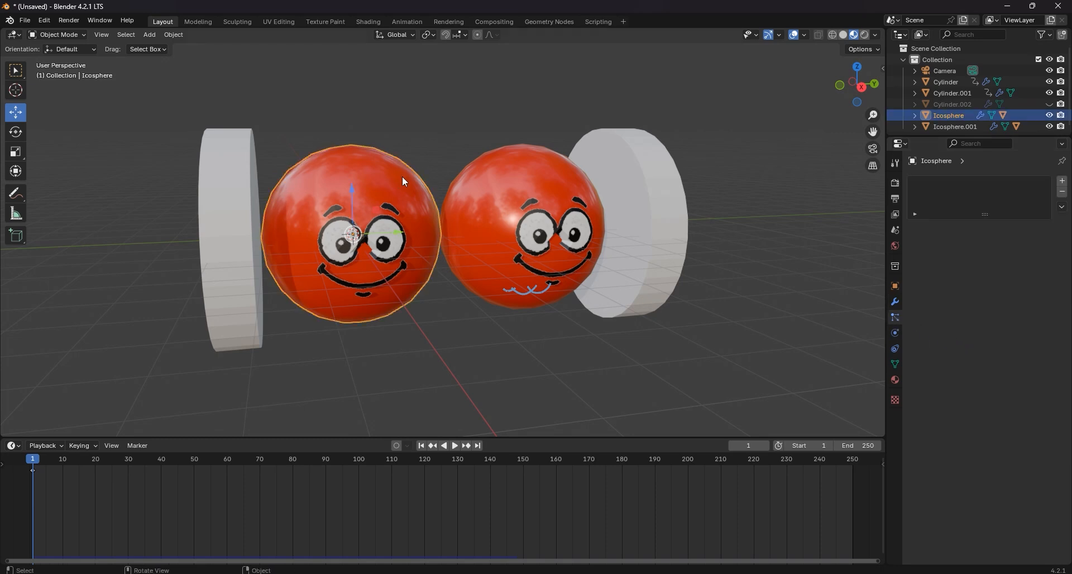
{"action": "left_click", "coordinate": [895, 333]}
{"action": "scroll", "coordinate": [990, 496], "scroll_direction": "down", "scroll_amount": 8}
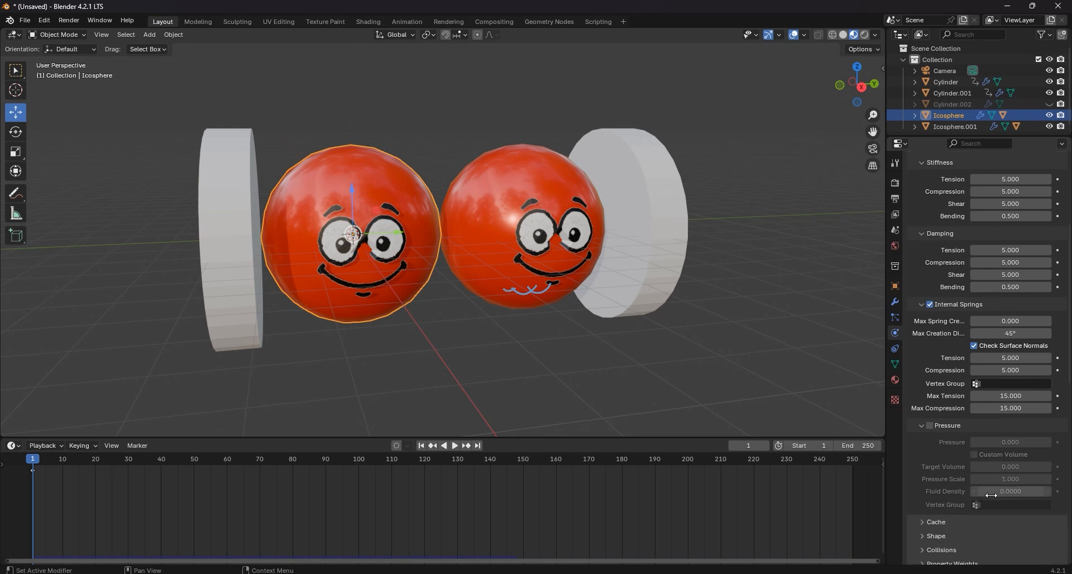
{"action": "scroll", "coordinate": [990, 495], "scroll_direction": "down", "scroll_amount": 3}
{"action": "scroll", "coordinate": [990, 495], "scroll_direction": "down", "scroll_amount": 5}
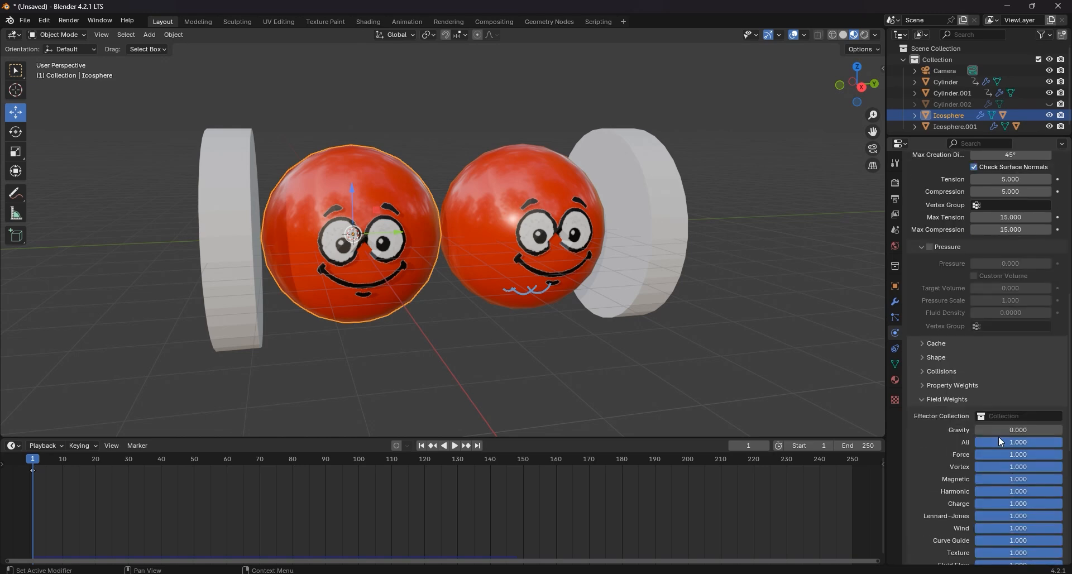
{"action": "mouse_move", "coordinate": [998, 430]}
{"action": "left_mouse_down"}
{"action": "mouse_move", "coordinate": [1016, 430]}
{"action": "mouse_move", "coordinate": [996, 433]}
{"action": "left_mouse_up"}
- Set the second face sphere's Cloth Gravity field weight to 0.2 and unhide the enclosing tube
{"action": "left_click", "coordinate": [517, 174]}
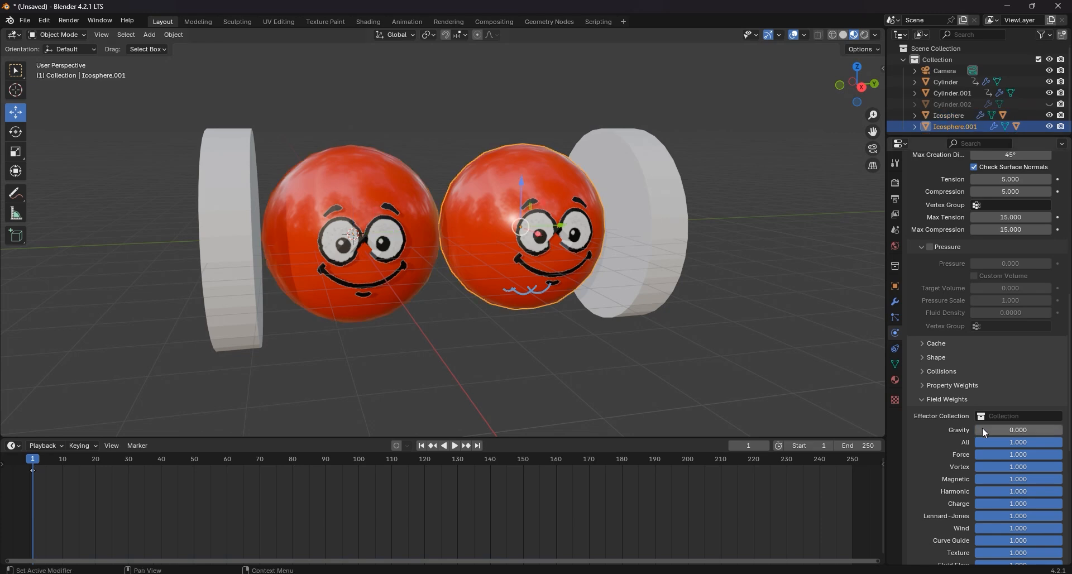
{"action": "double_click", "coordinate": [1012, 430]}
{"action": "type", "text": "0.2"}
{"action": "key", "text": "Return"}
{"action": "left_click", "coordinate": [540, 360]}
{"action": "key", "text": "alt+h"}
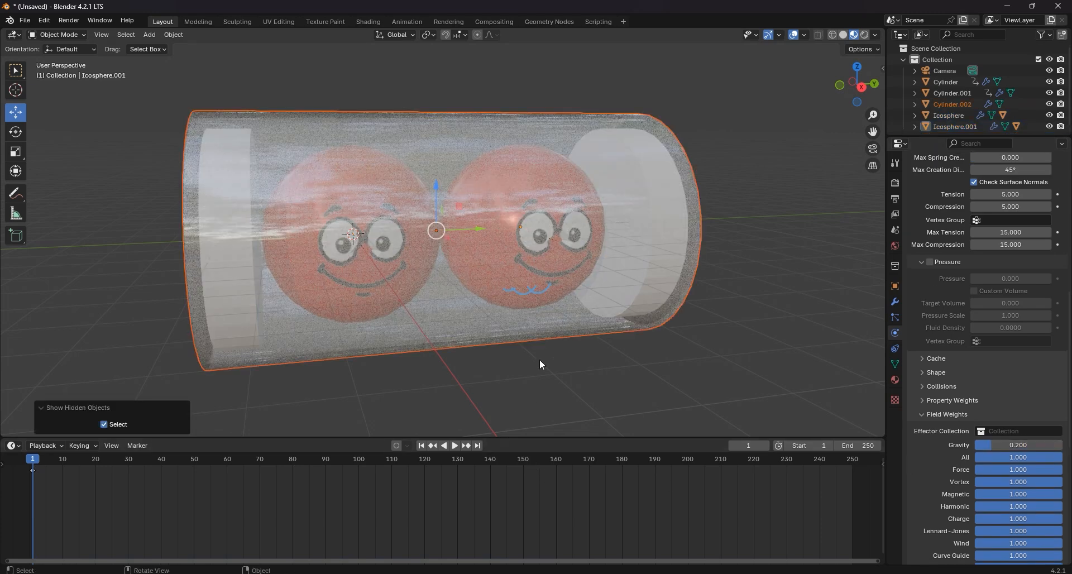
- Play the squeeze animation up to frame 87 and examine the compressed face spheres inside the tube from several angles
{"action": "left_click", "coordinate": [456, 445]}
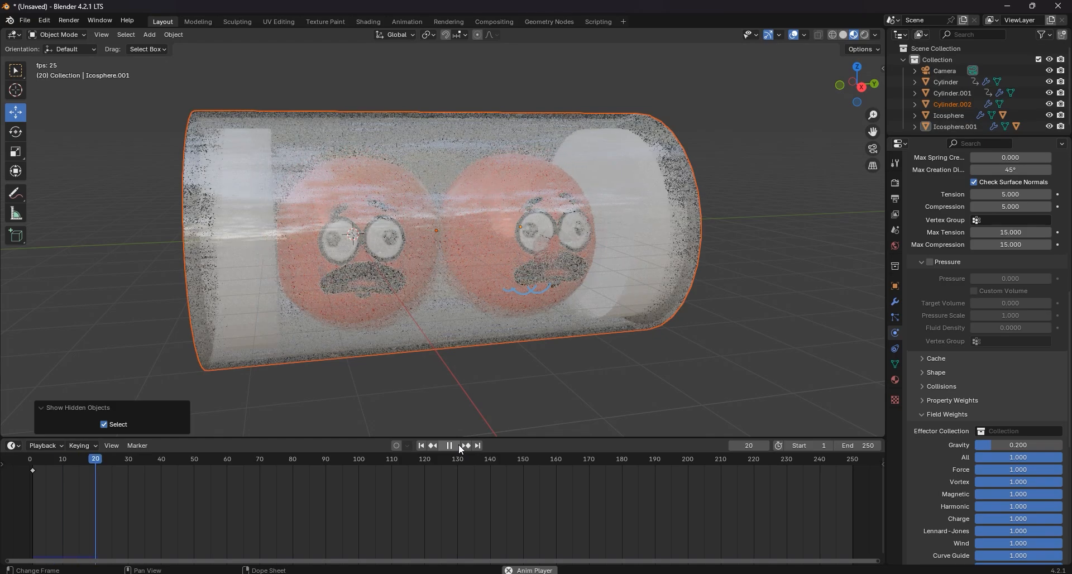
{"action": "middle_click_drag", "start_coordinate": [694, 360], "coordinate": [669, 354]}
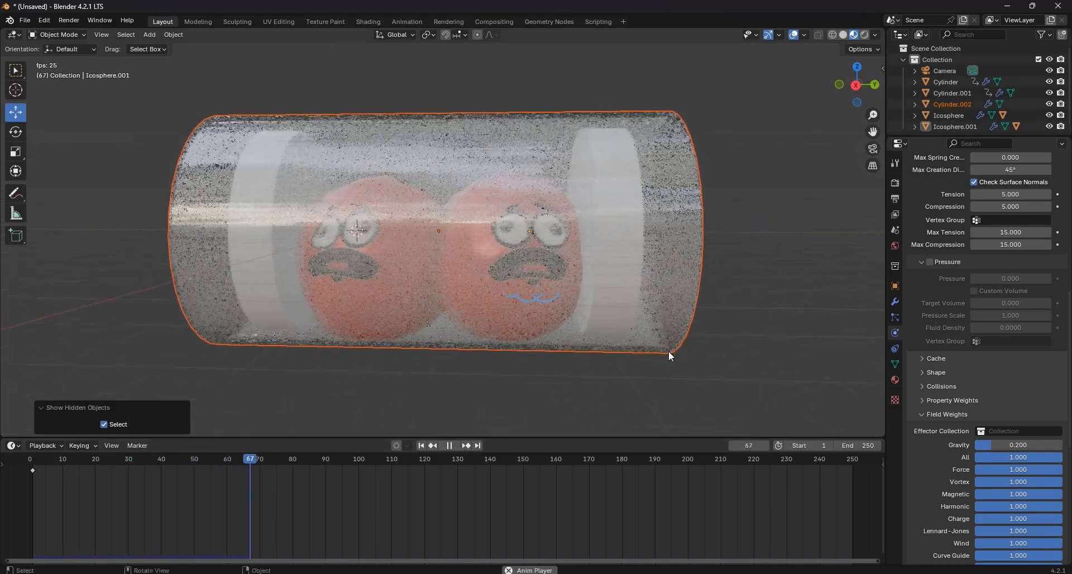
{"action": "key", "text": "space"}
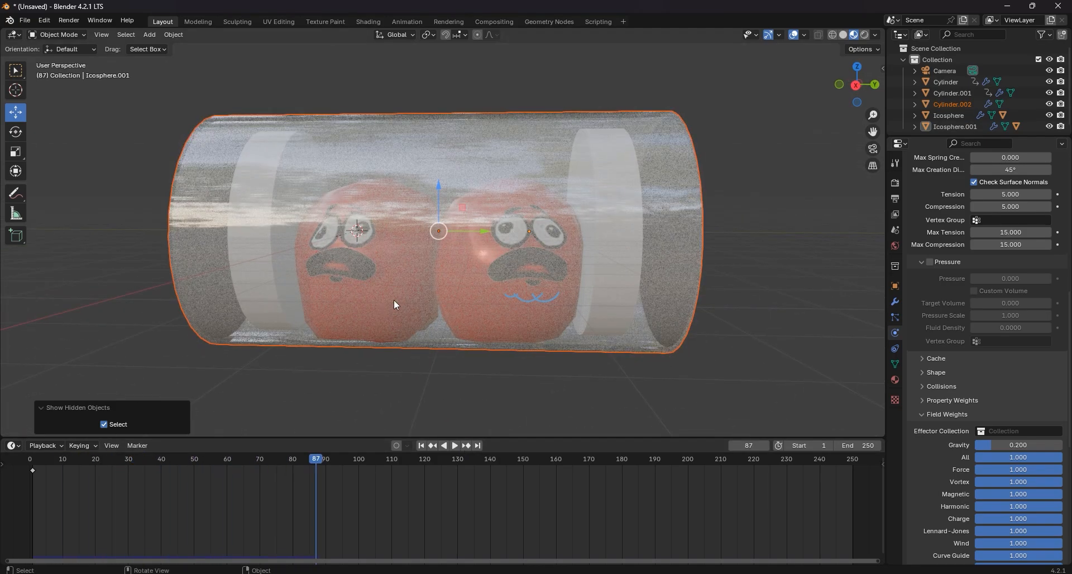
{"action": "middle_click_drag", "start_coordinate": [394, 301], "coordinate": [676, 212]}
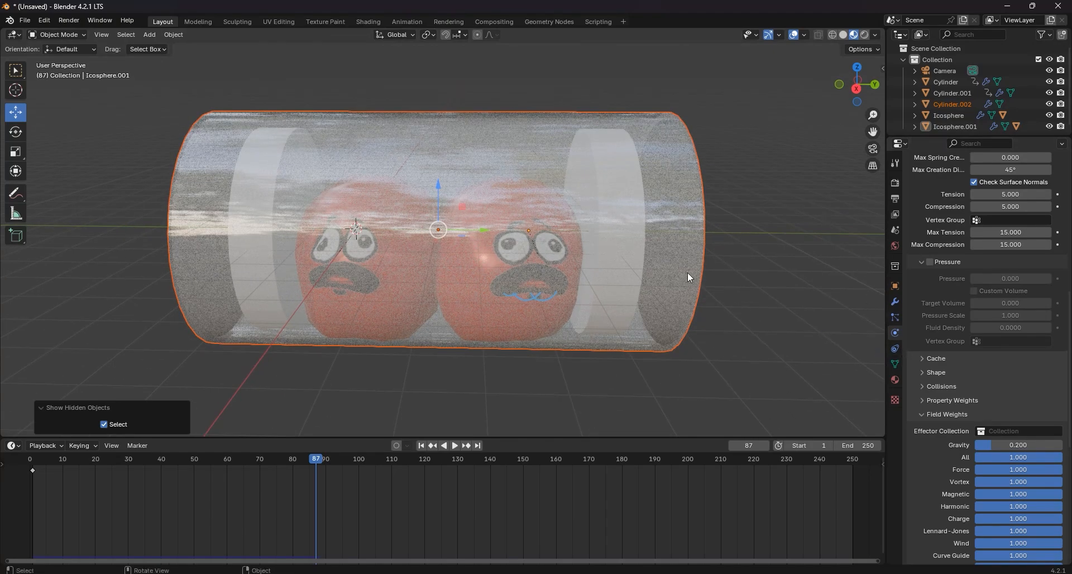
{"action": "middle_click_drag", "start_coordinate": [688, 273], "coordinate": [578, 233]}
{"action": "left_click", "coordinate": [578, 233]}
{"action": "middle_click_drag", "start_coordinate": [529, 181], "coordinate": [473, 204]}
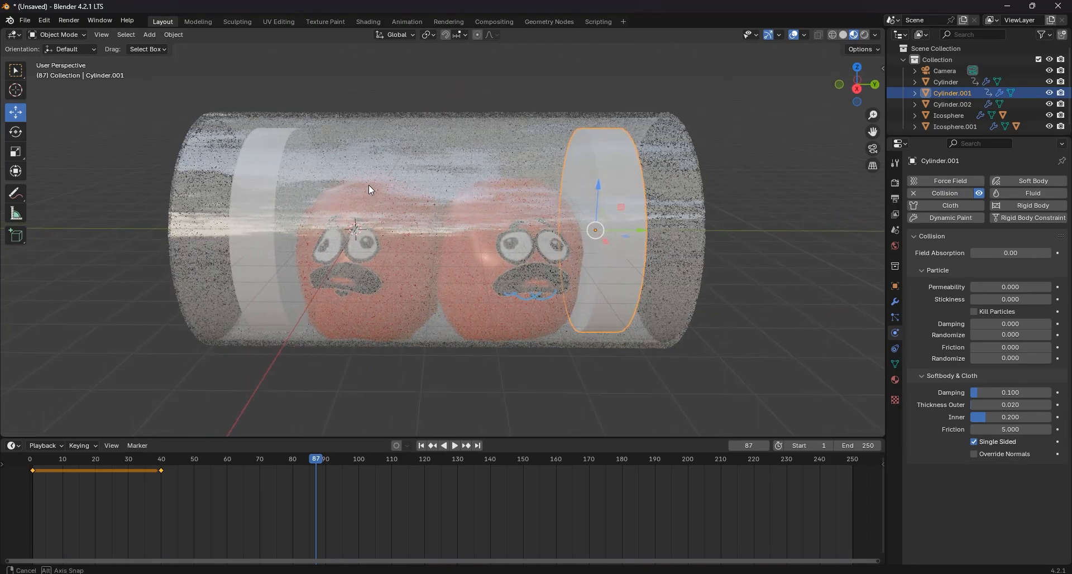
{"action": "middle_click_drag", "start_coordinate": [369, 185], "coordinate": [364, 204]}
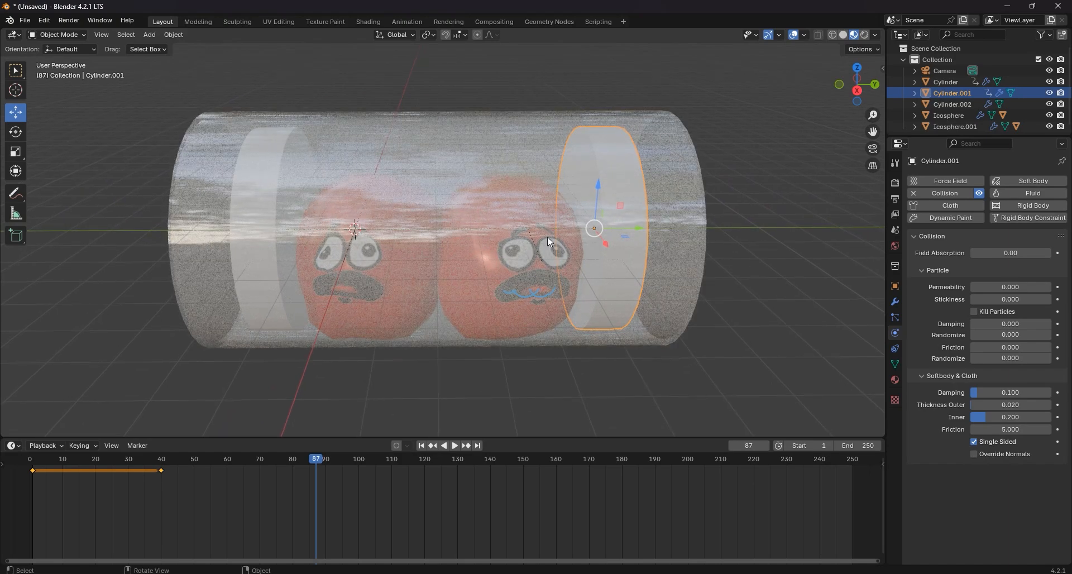
{"action": "middle_click_drag", "start_coordinate": [711, 244], "coordinate": [618, 180]}
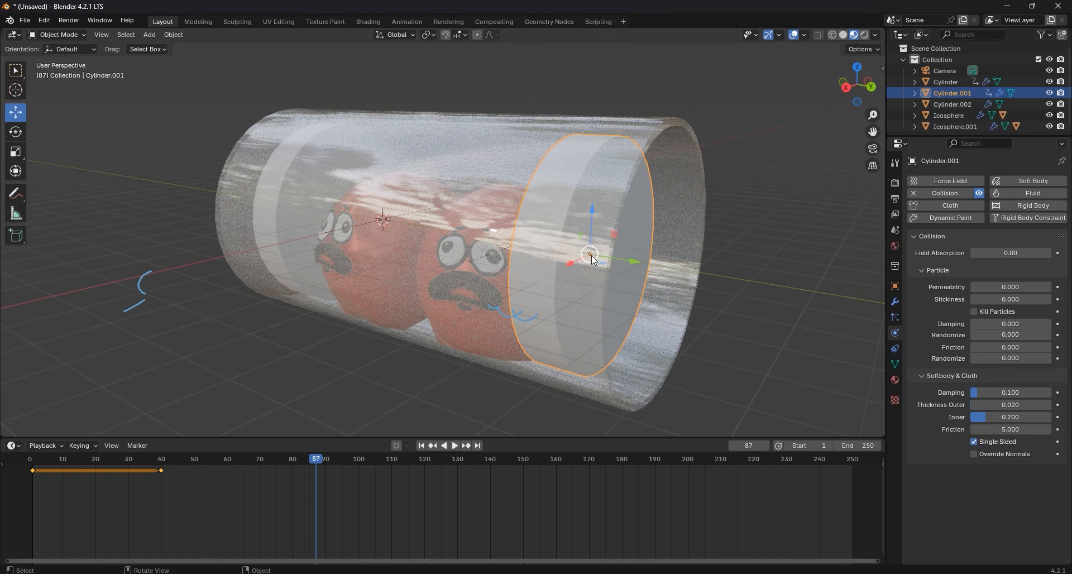
- Return to frame 1, add a single-bone armature and move it about 8.5 m along Y, beyond the tube's open end
{"action": "left_click", "coordinate": [421, 446]}
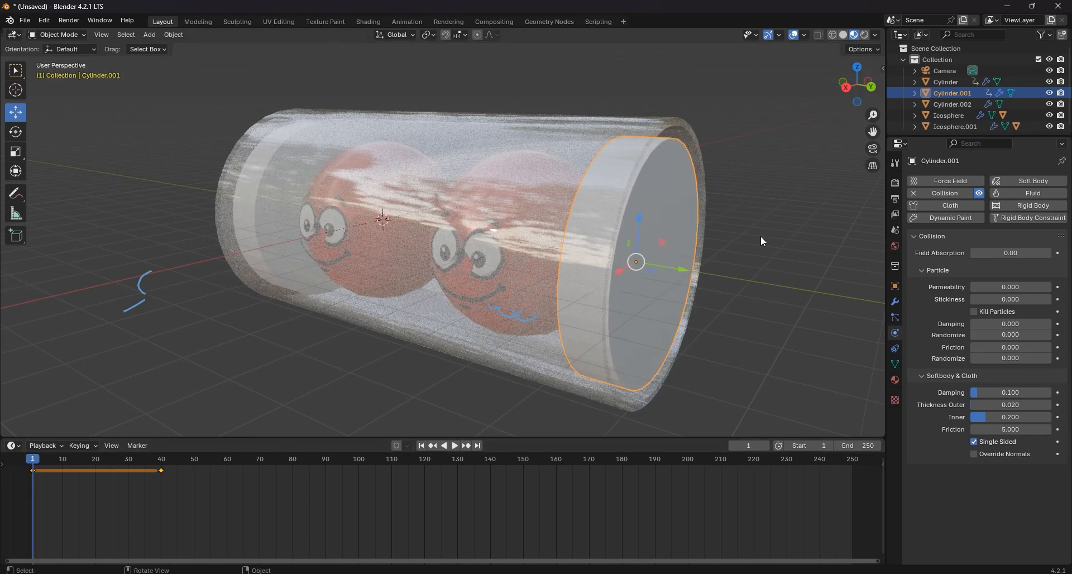
{"action": "key", "text": "shift+a"}
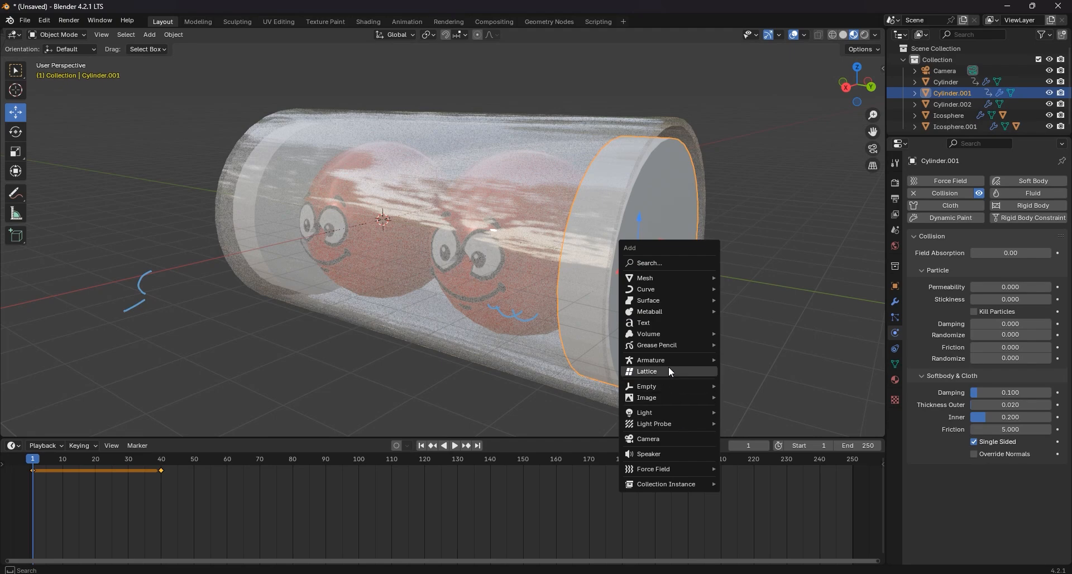
{"action": "mouse_move", "coordinate": [667, 360]}
{"action": "left_click", "coordinate": [768, 359]}
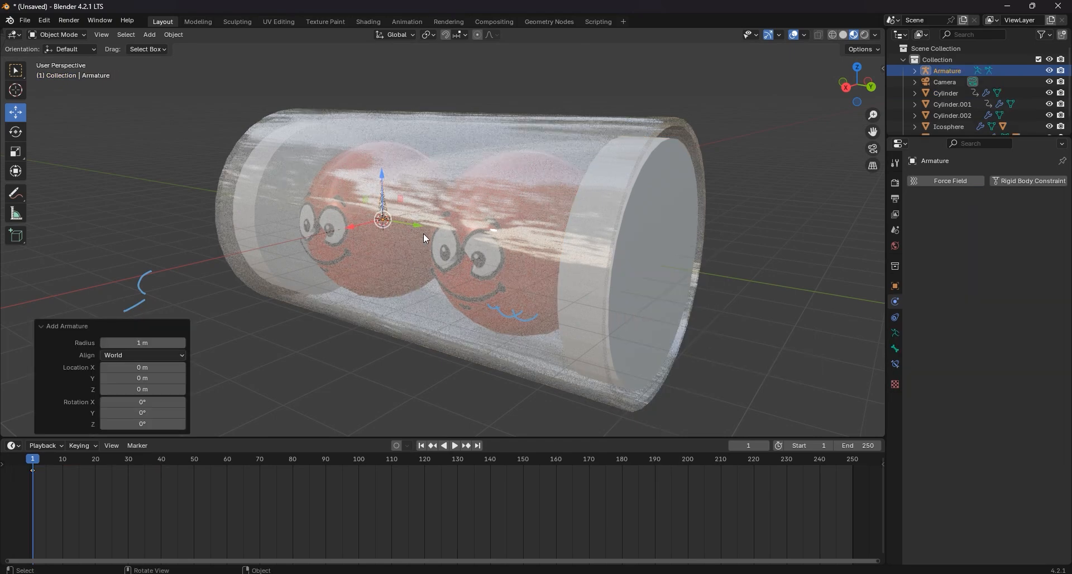
{"action": "left_click_drag", "start_coordinate": [423, 234], "coordinate": [680, 268]}
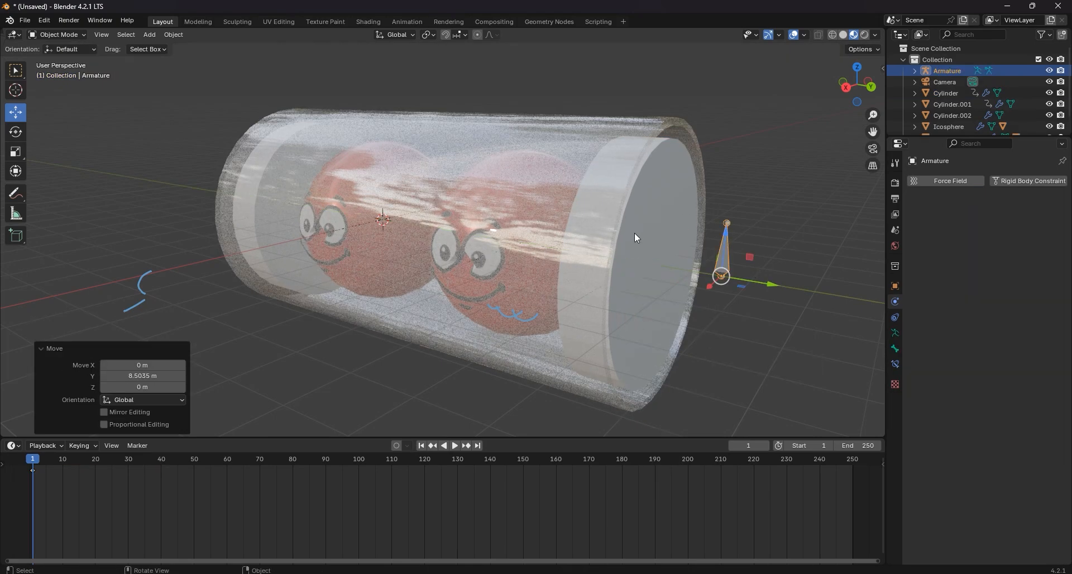